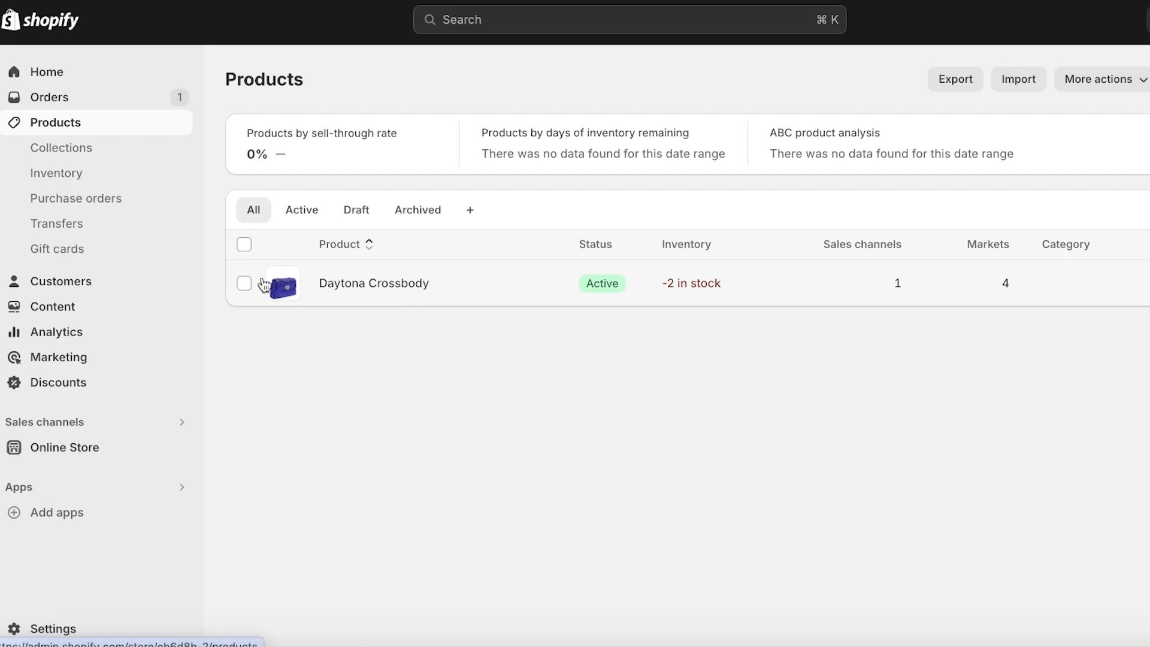
click(243, 282)
click(869, 344)
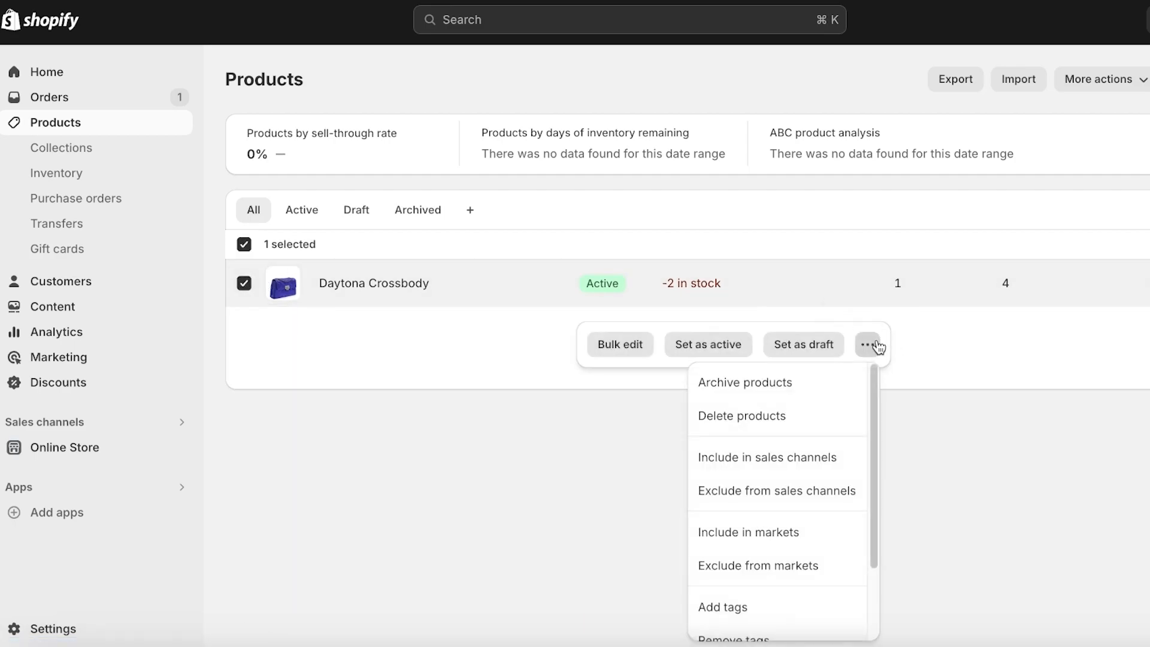
scroll(785, 454, down, 3)
click(1054, 405)
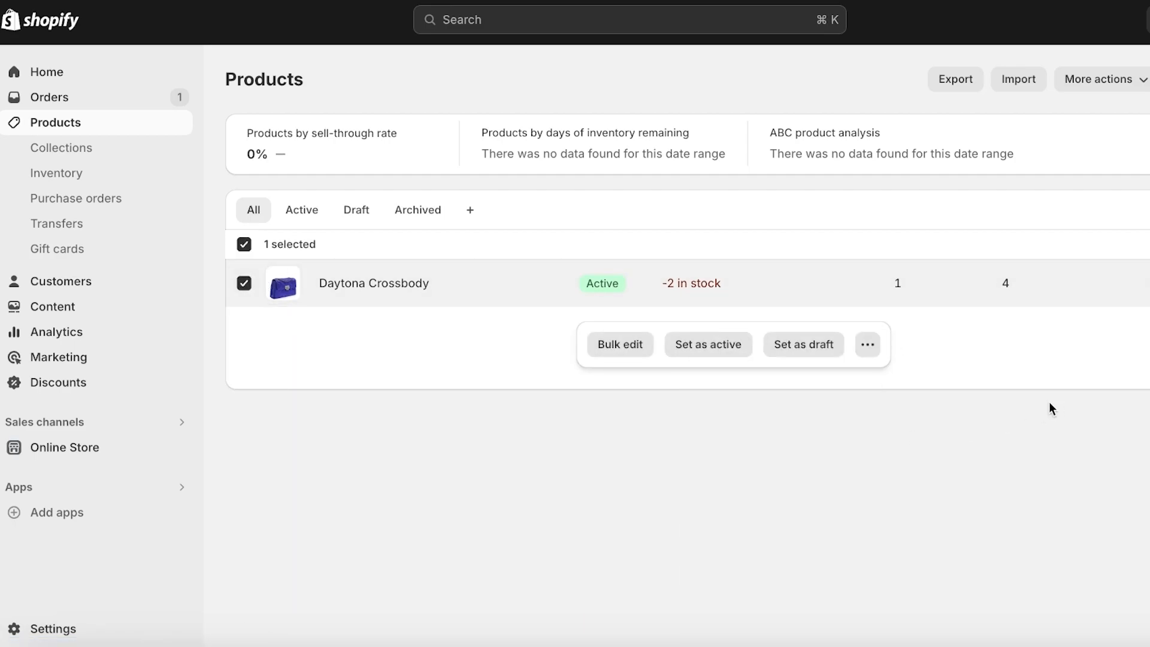
- Duplicate the Daytona Crossbody product as "Polki" with its status set to active
click(375, 282)
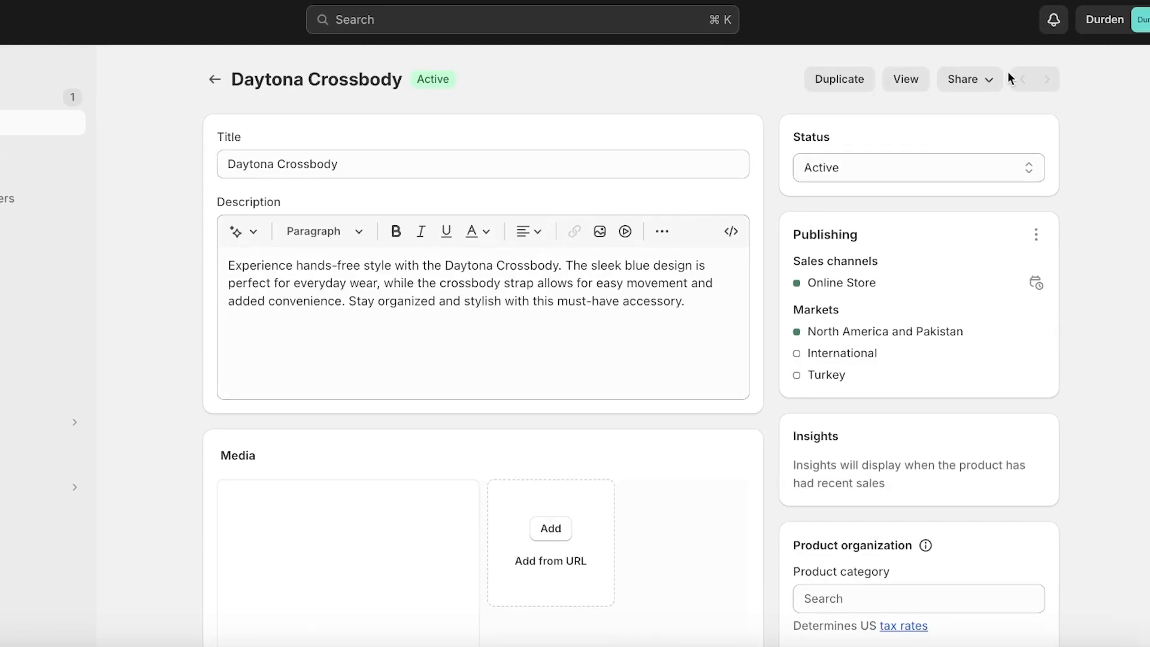
click(859, 87)
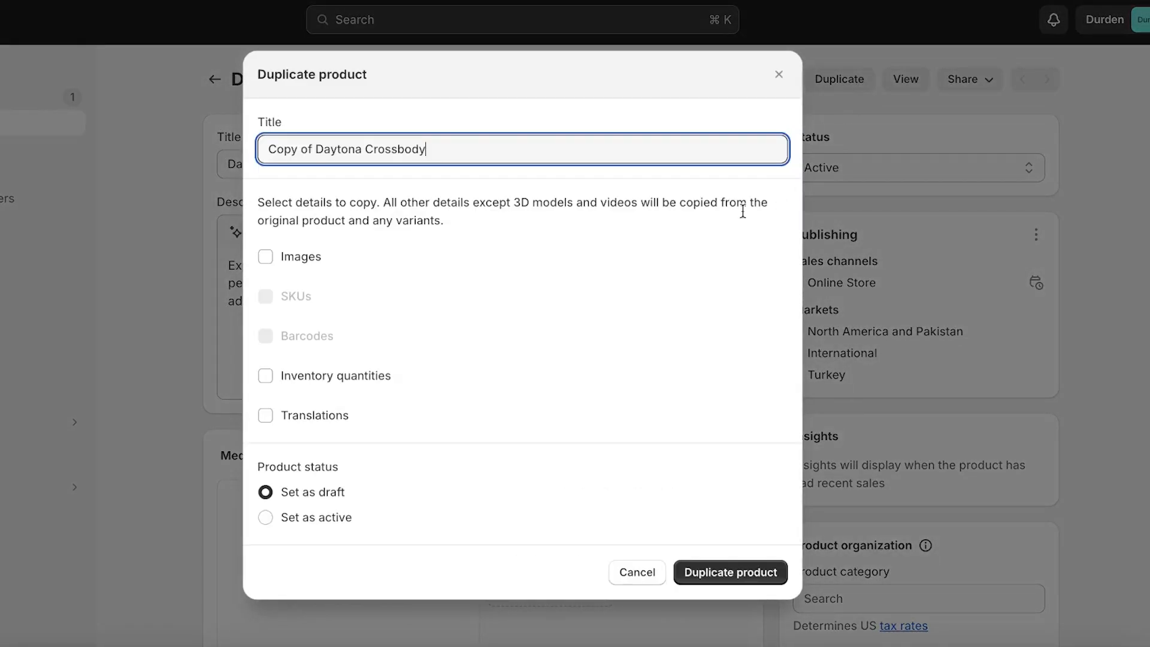
double_click(309, 149)
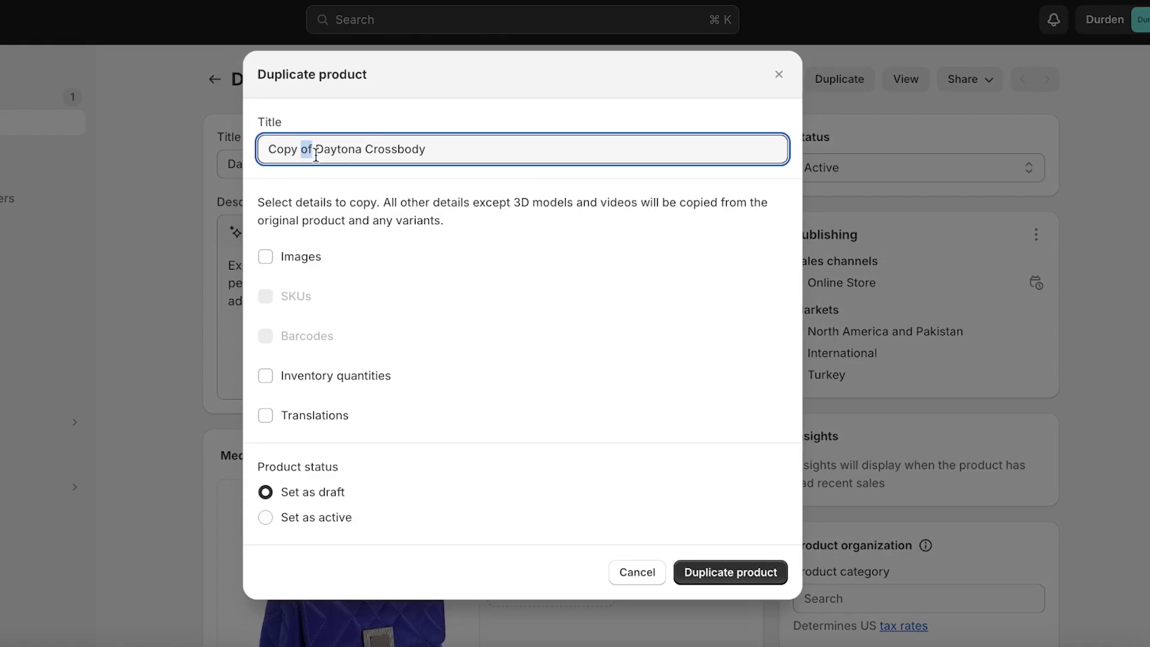
triple_click(316, 154)
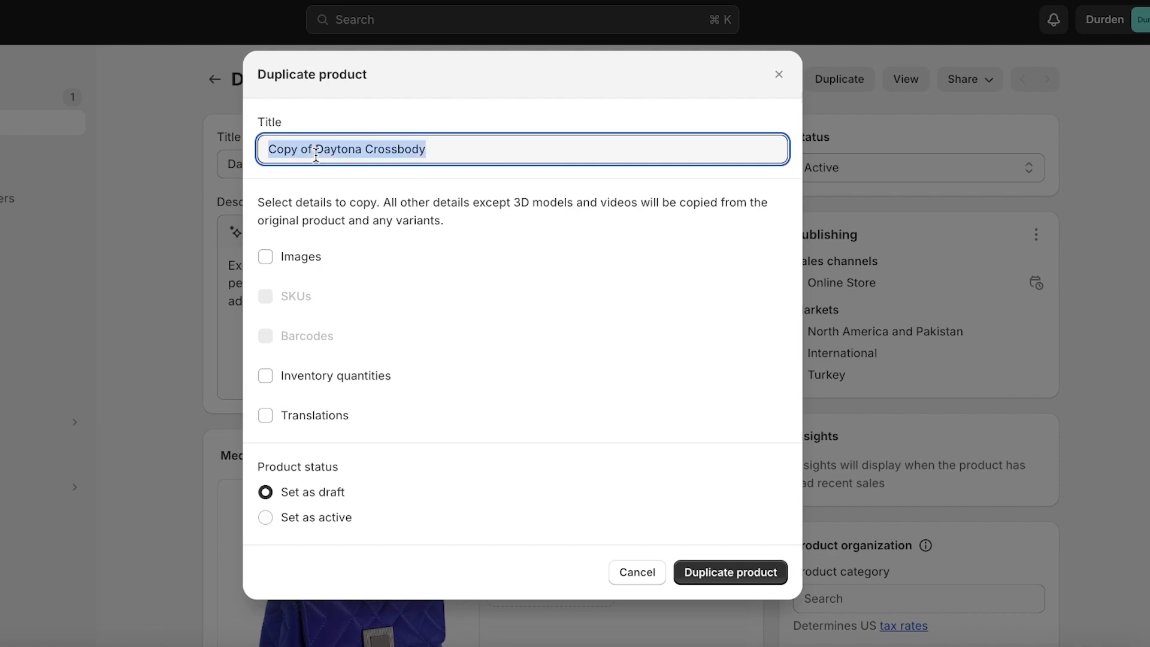
text(Polki)
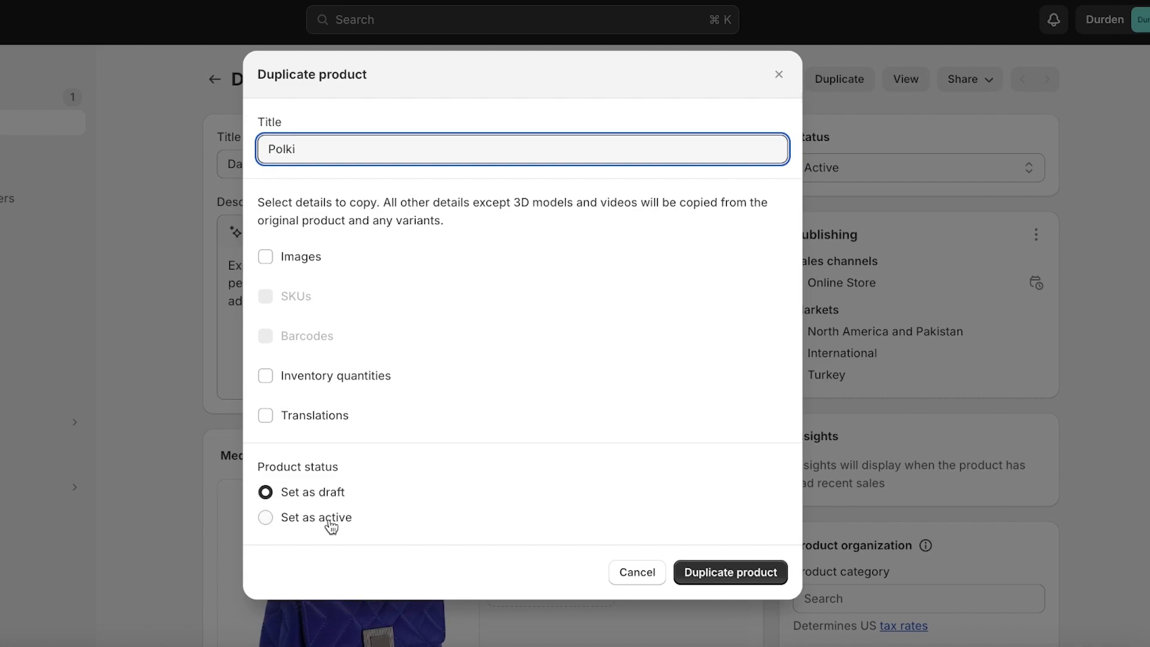
click(331, 526)
click(719, 593)
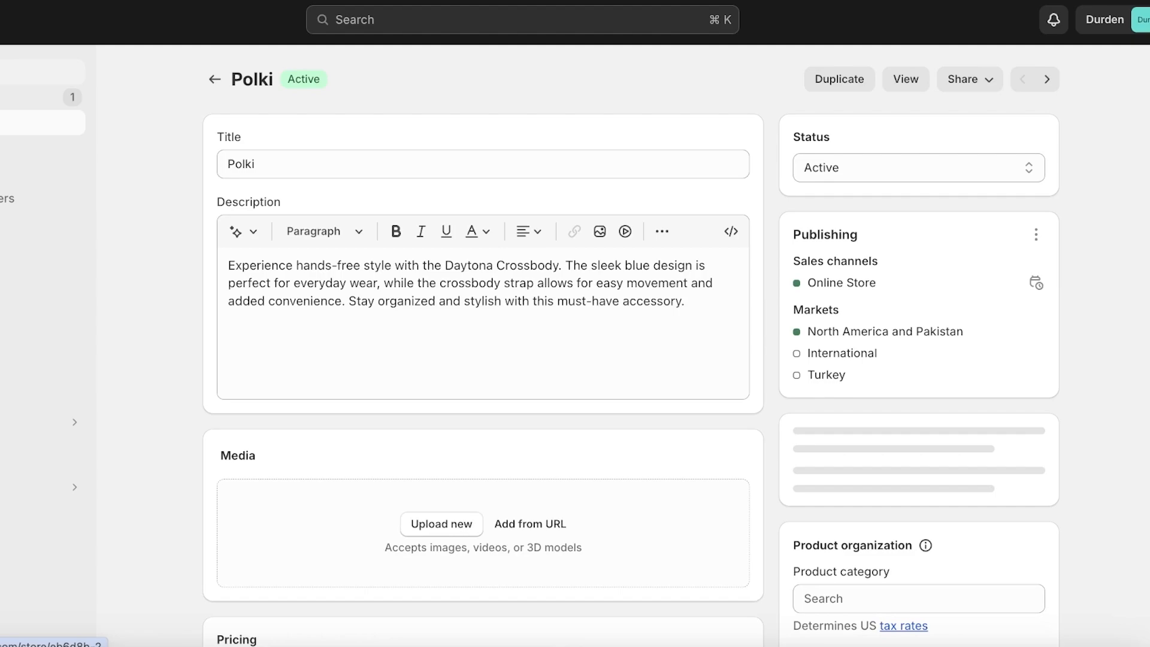
- Start creating a new discount of the Buy X get Y type
click(42, 72)
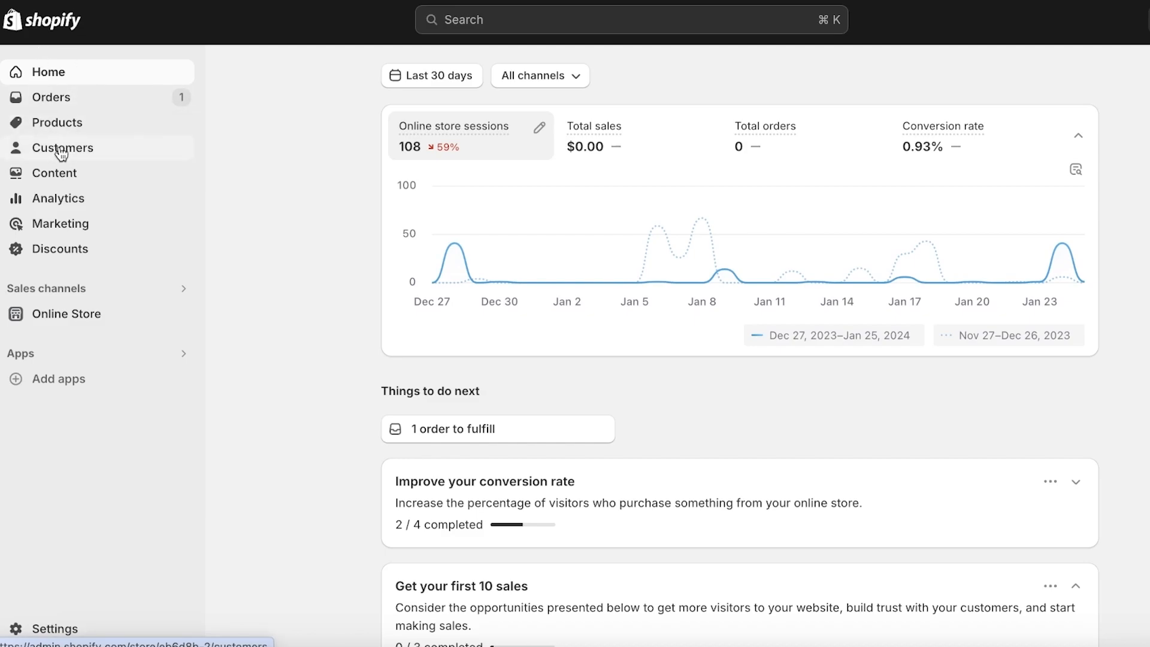
click(51, 254)
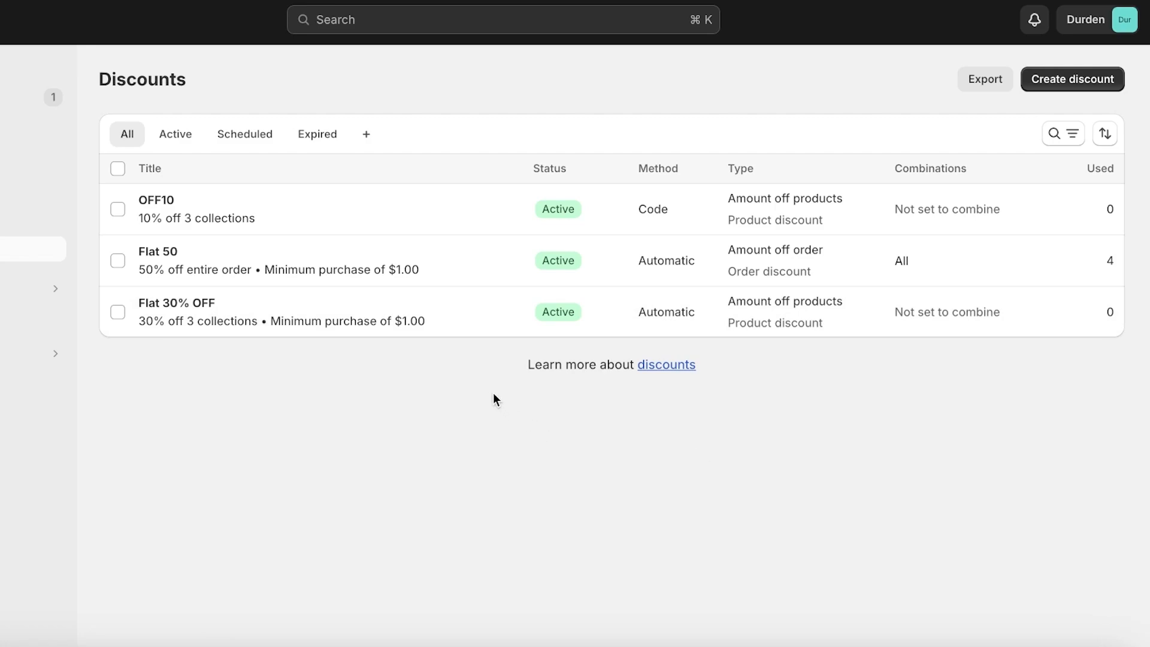
click(1063, 79)
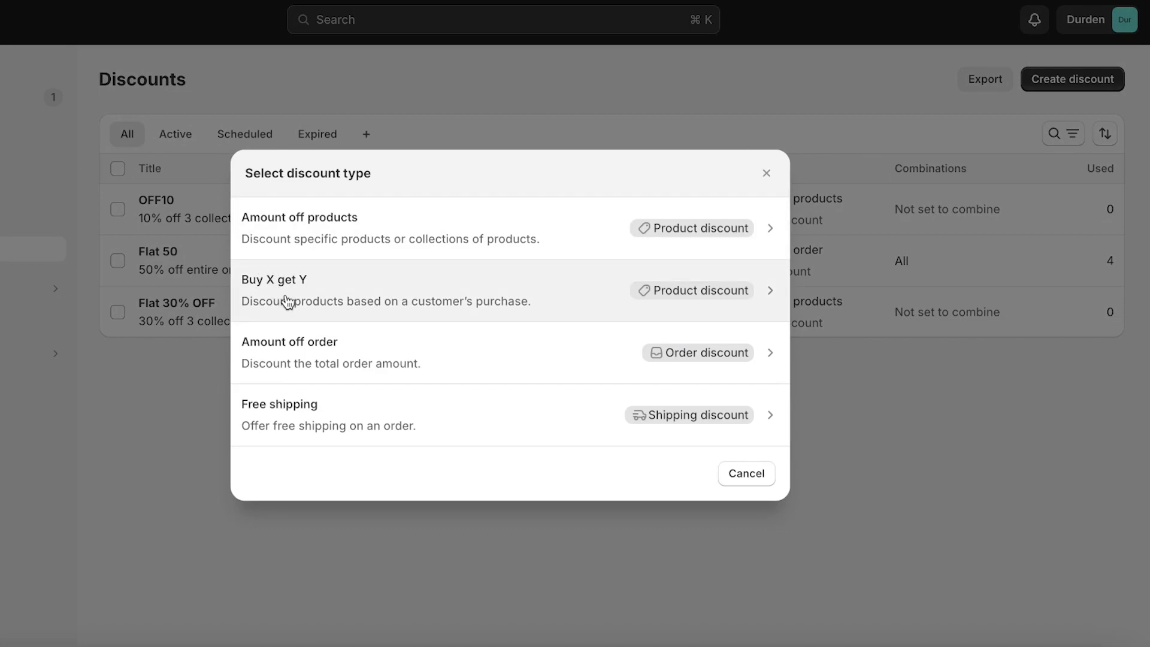
click(368, 285)
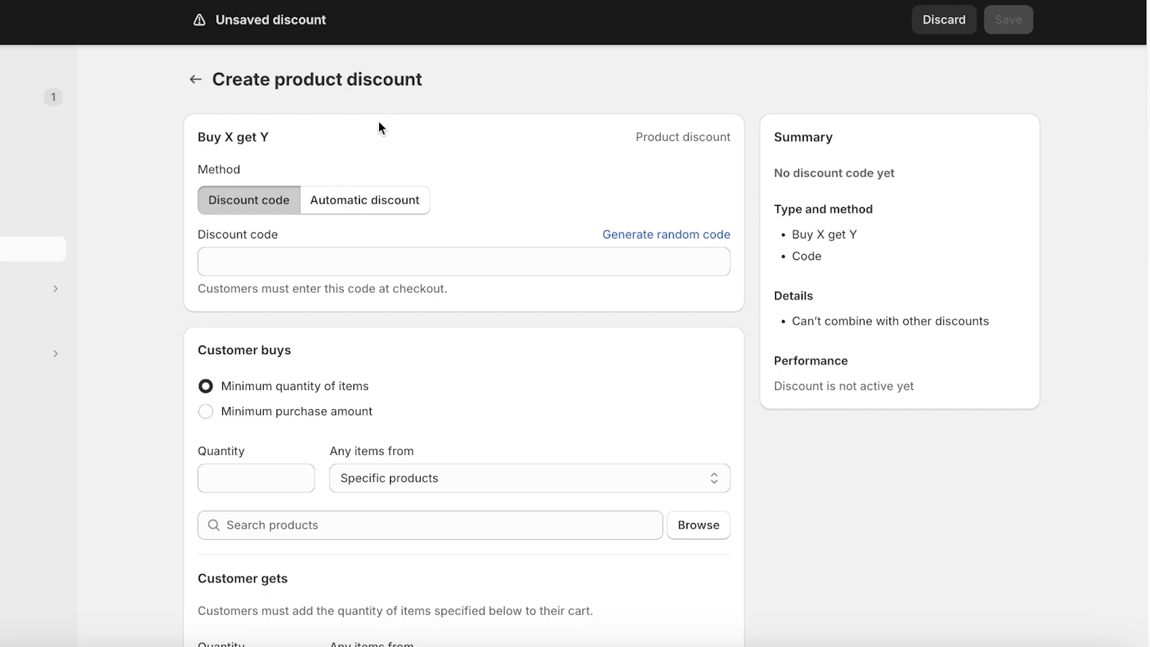
- Set the discount's method to Automatic discount
click(311, 254)
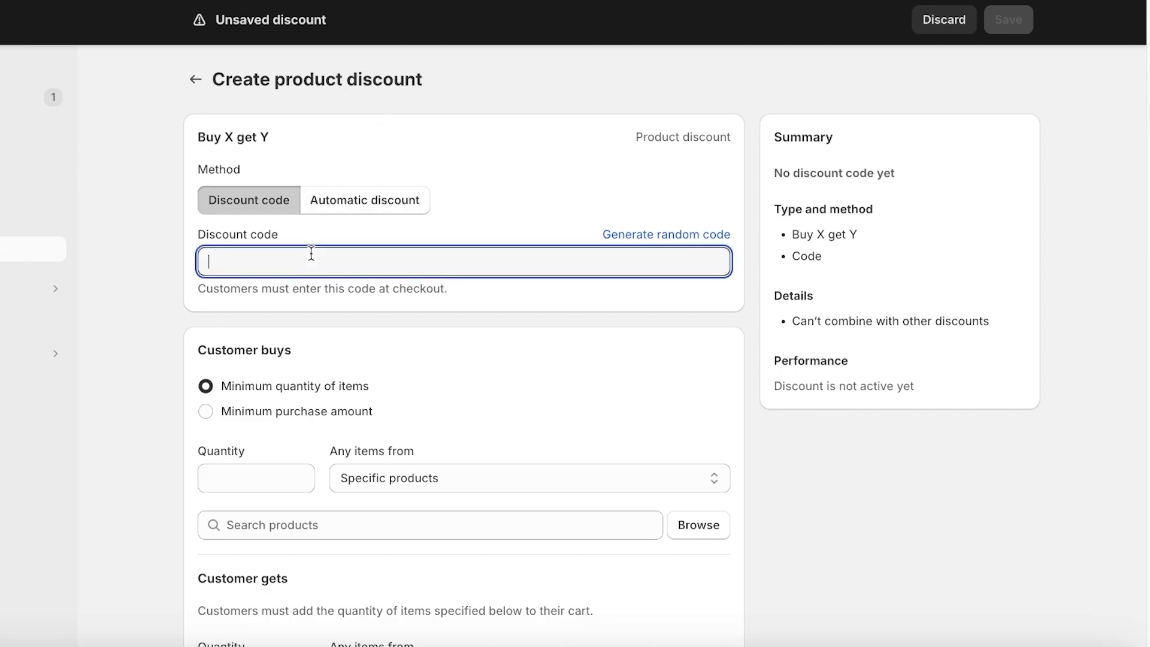
click(309, 204)
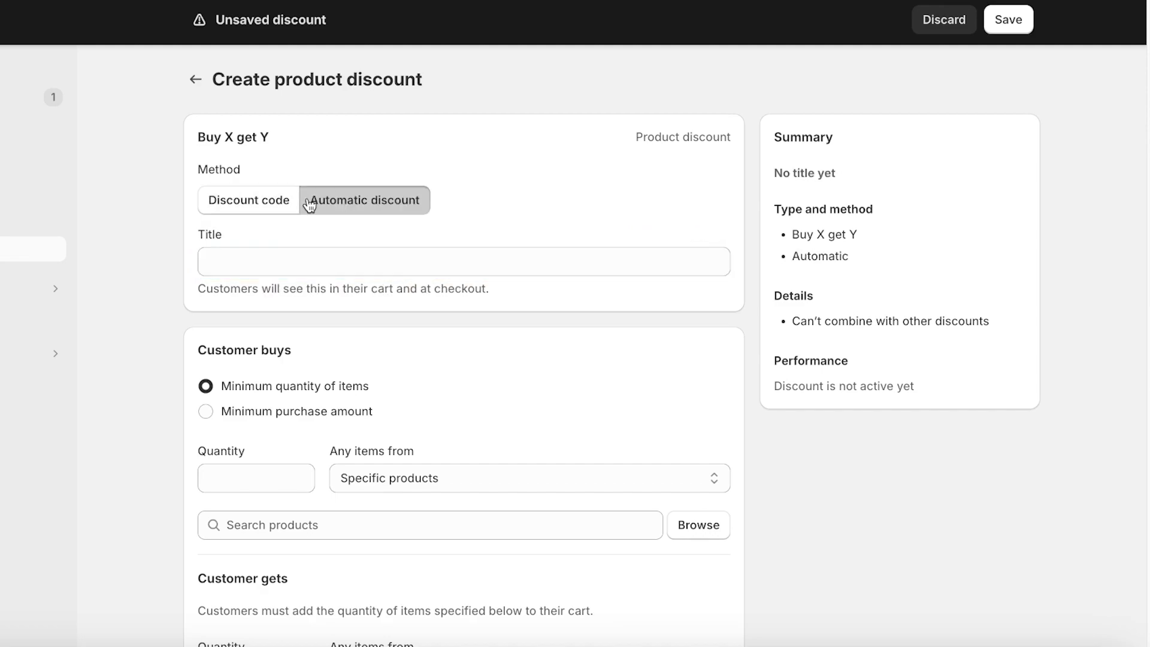
click(267, 205)
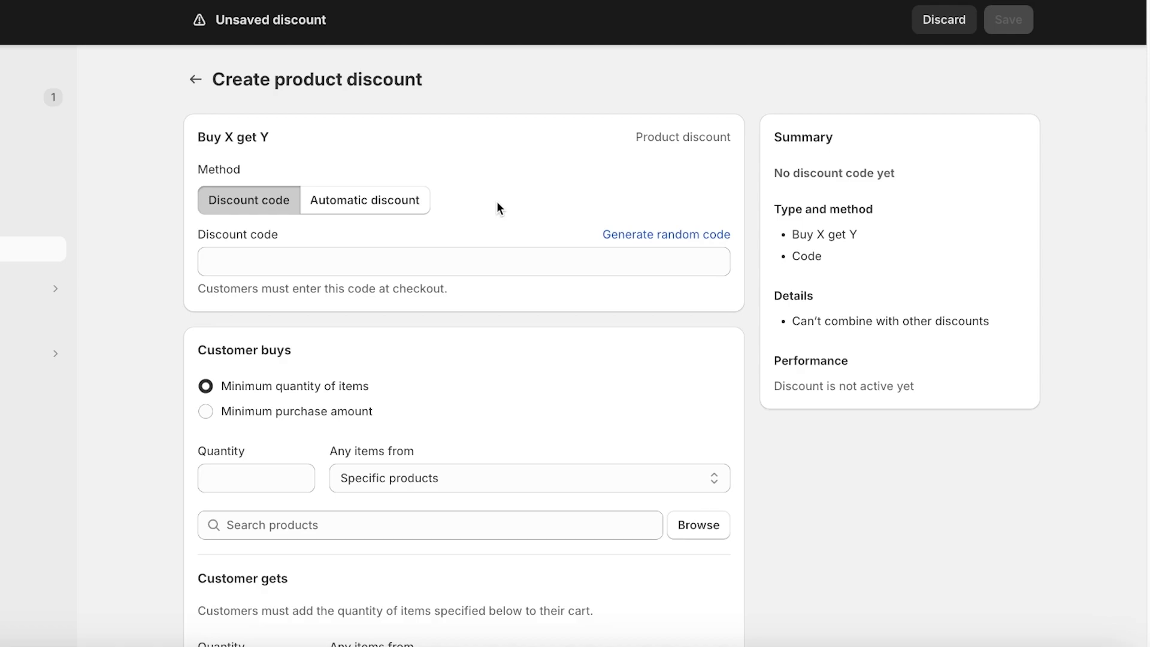
click(351, 202)
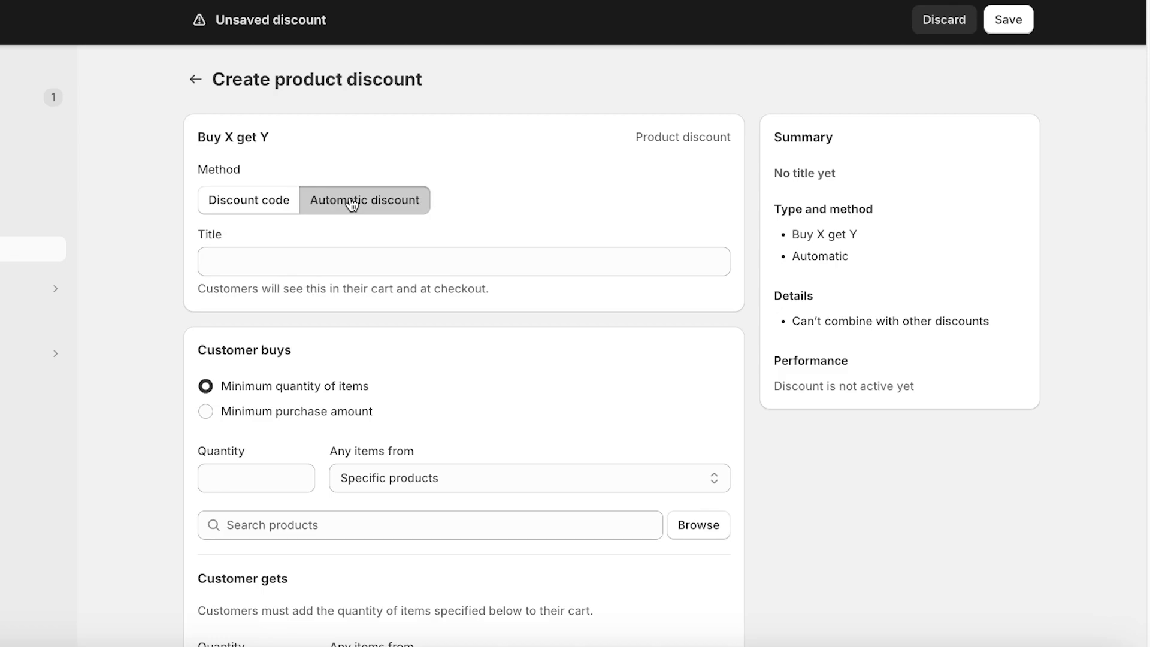
click(274, 202)
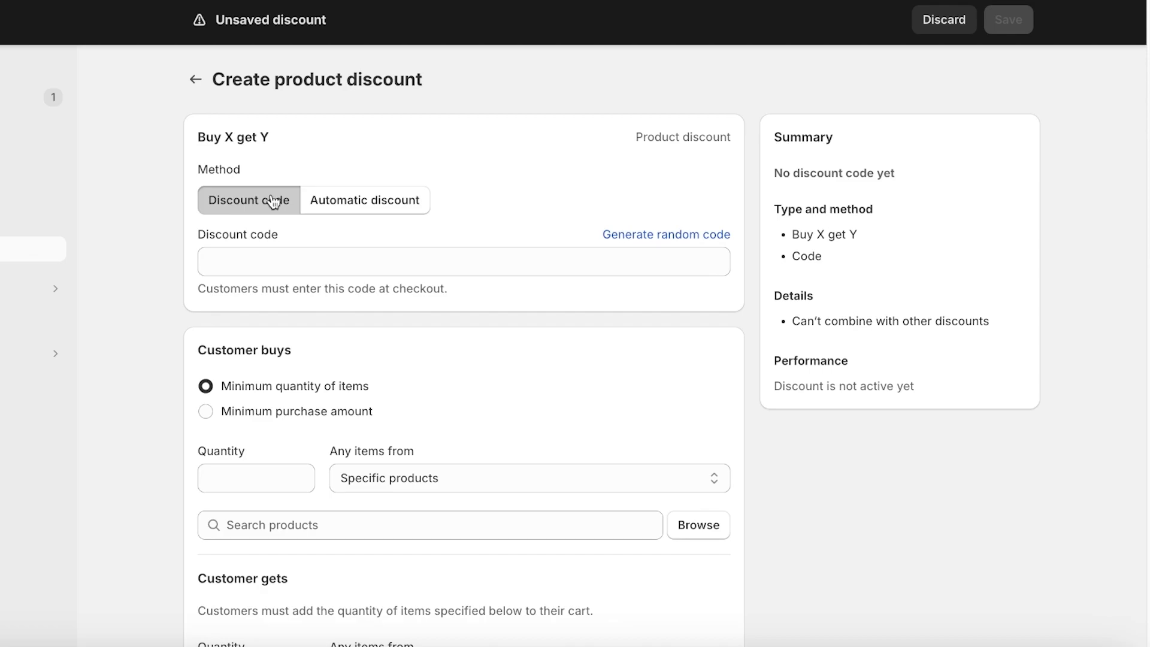
click(304, 205)
- Try "Buy Daytona Get a Free Gift" as the discount title, and clear the title again
click(307, 257)
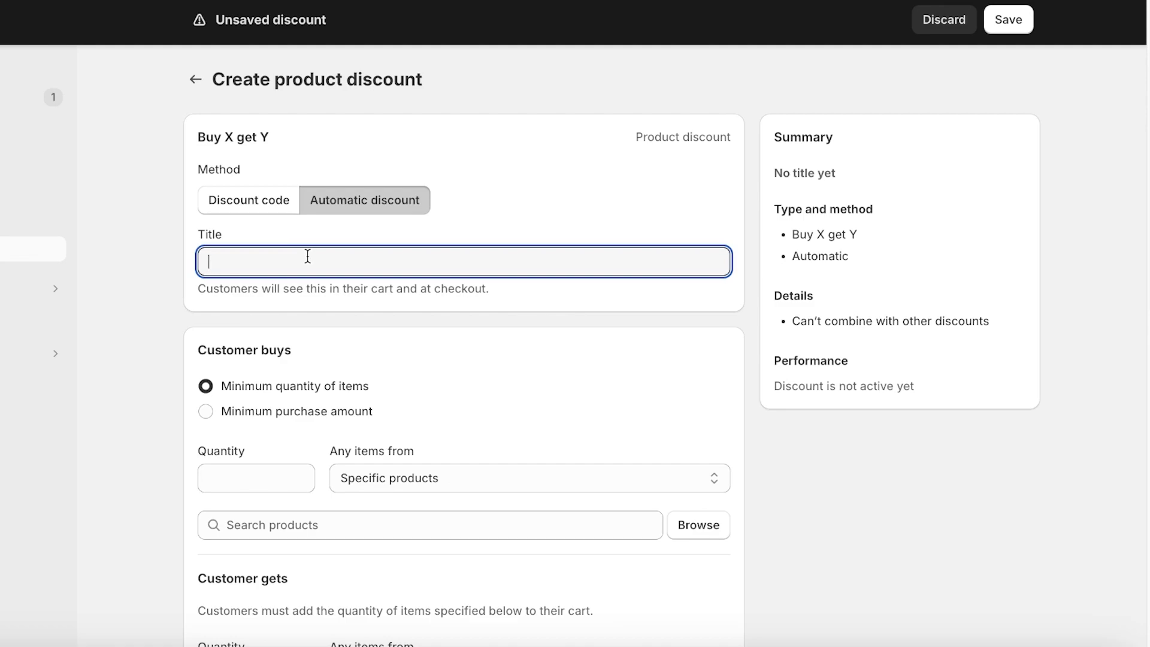
text(Buy 1 Get 1)
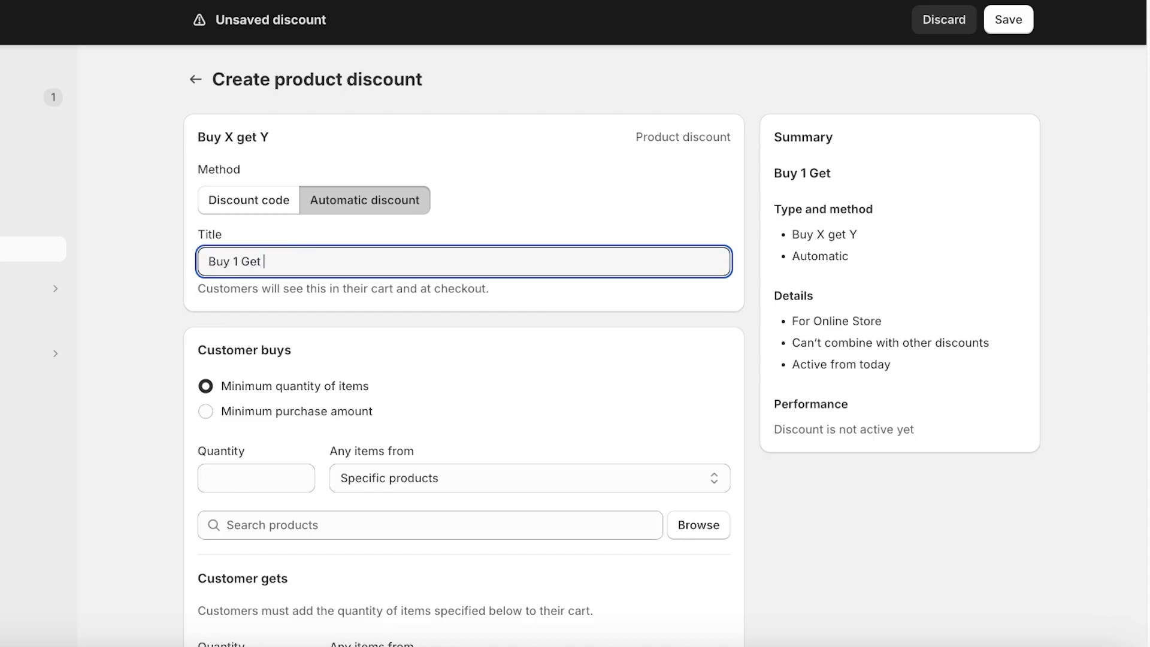
text( Free)
click(239, 266)
key(BackSpace)
text(a Free )
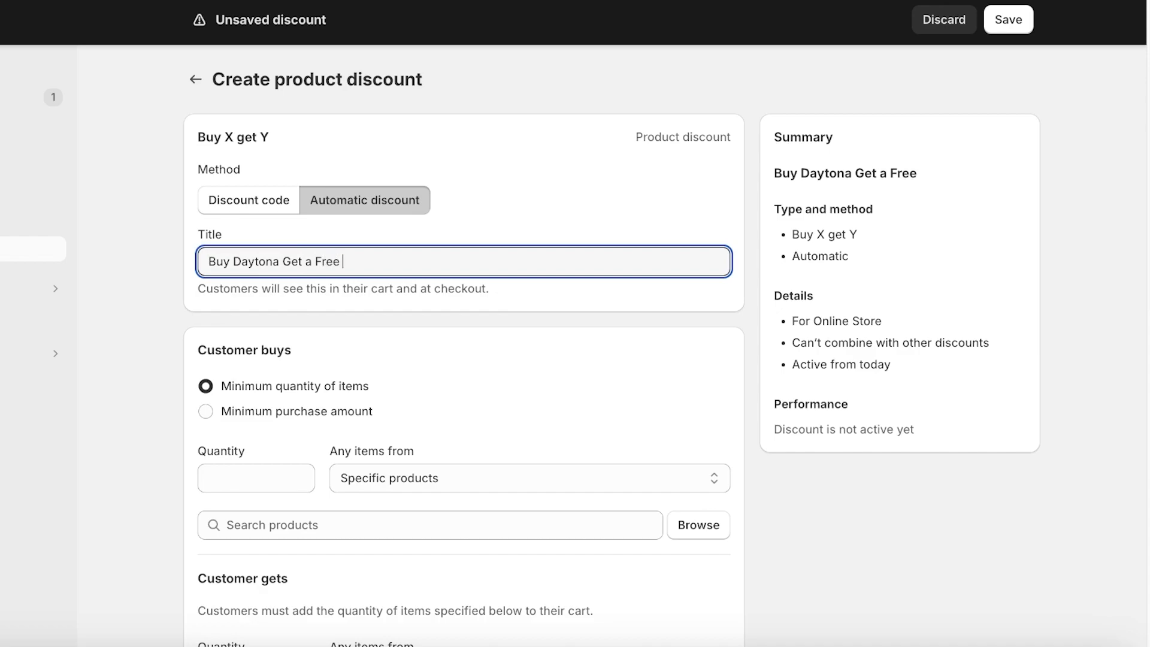
text(Gift)
triple_click(333, 261)
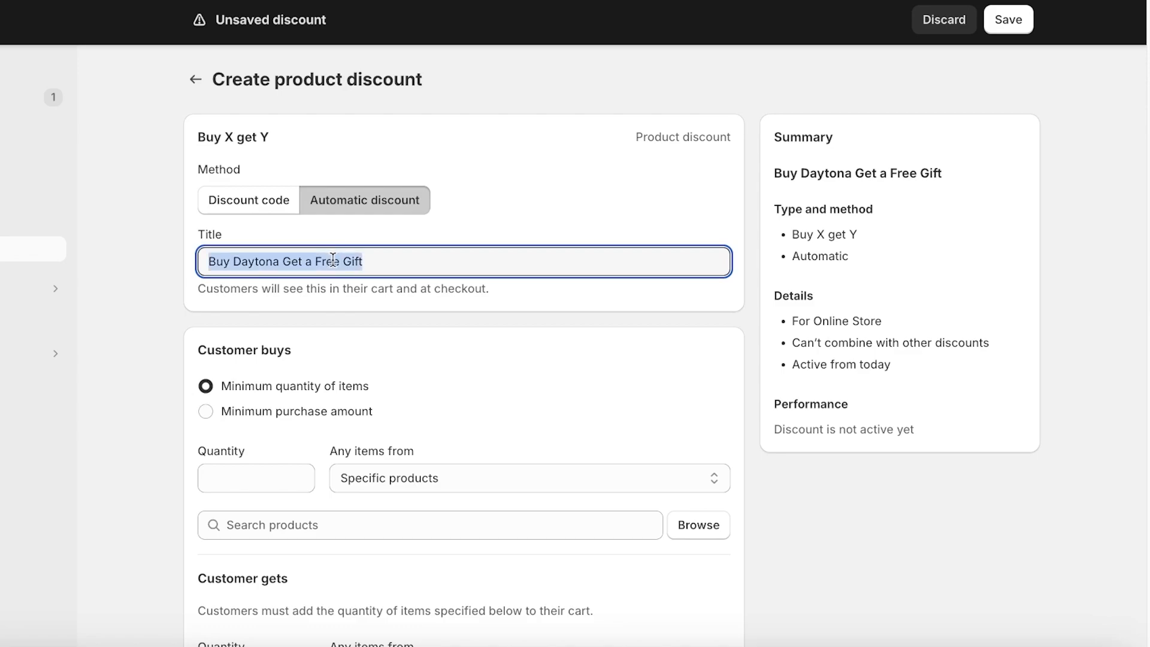
key(BackSpace)
click(350, 338)
- Examine the minimum purchase requirement options and the item source choices for what the customer buys
scroll(350, 337, down, 4)
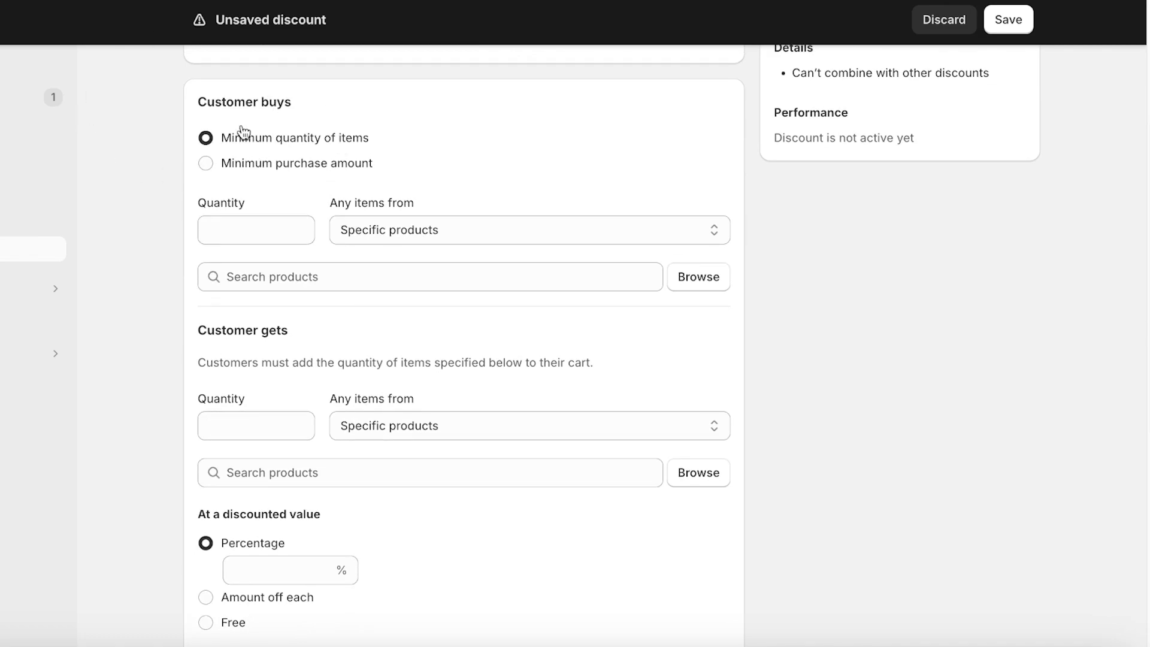
click(272, 167)
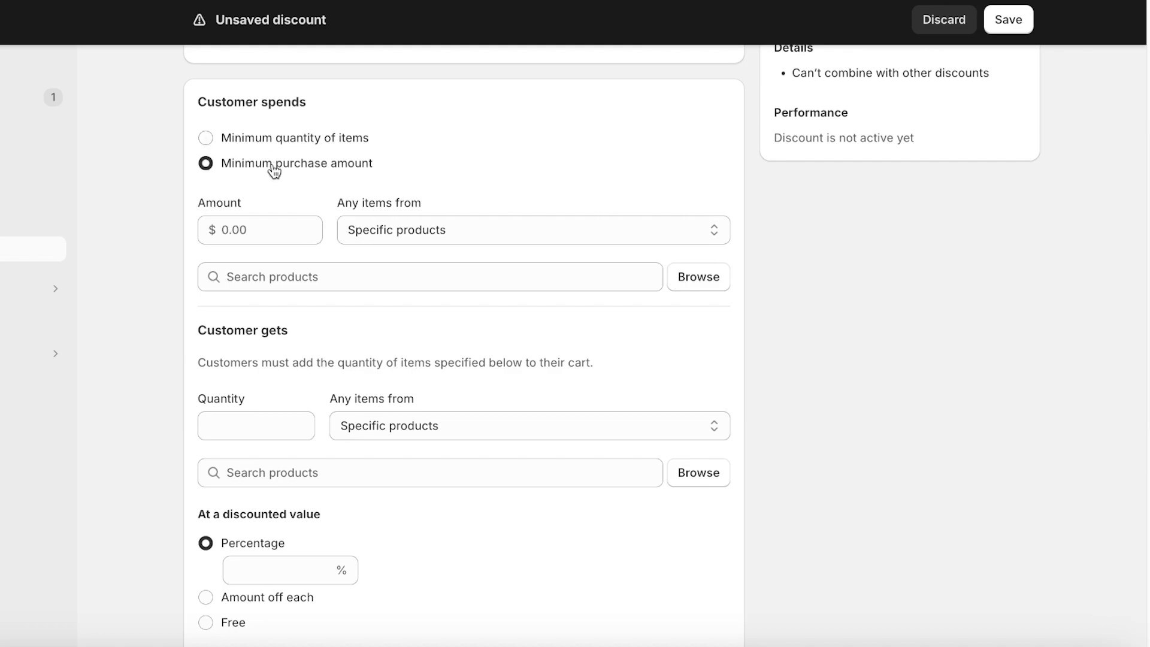
click(276, 140)
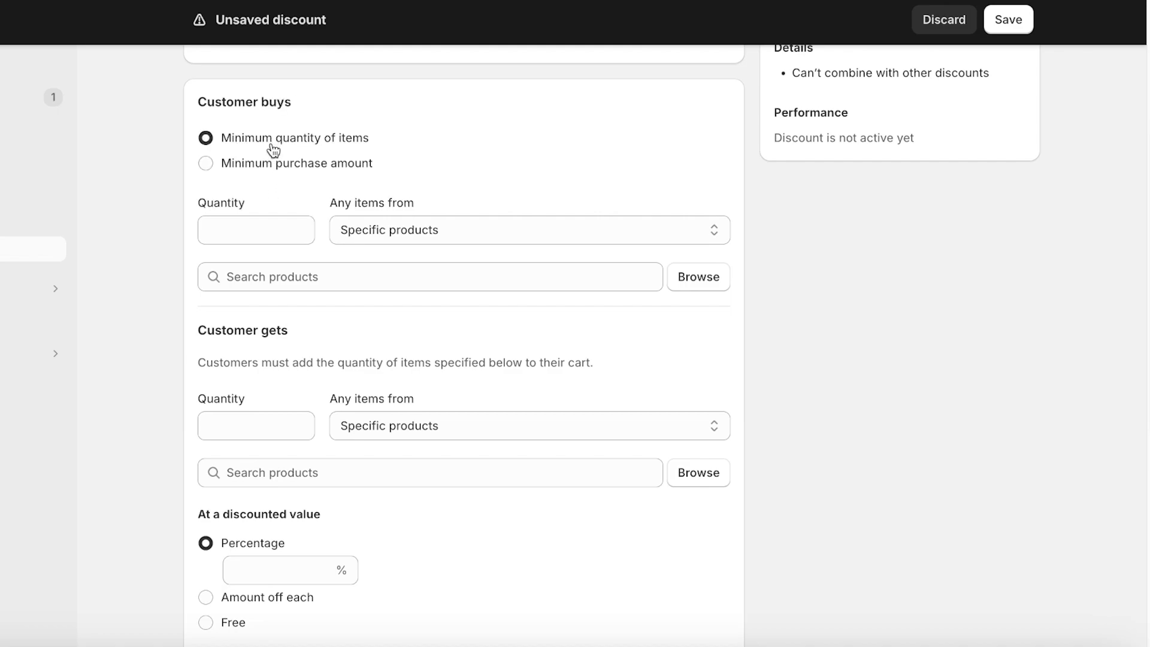
click(339, 230)
click(347, 253)
click(368, 229)
click(387, 212)
click(351, 269)
- Add Daytona Crossbody as the product the customer buys and set its minimum quantity to 1
click(692, 286)
click(329, 203)
click(423, 135)
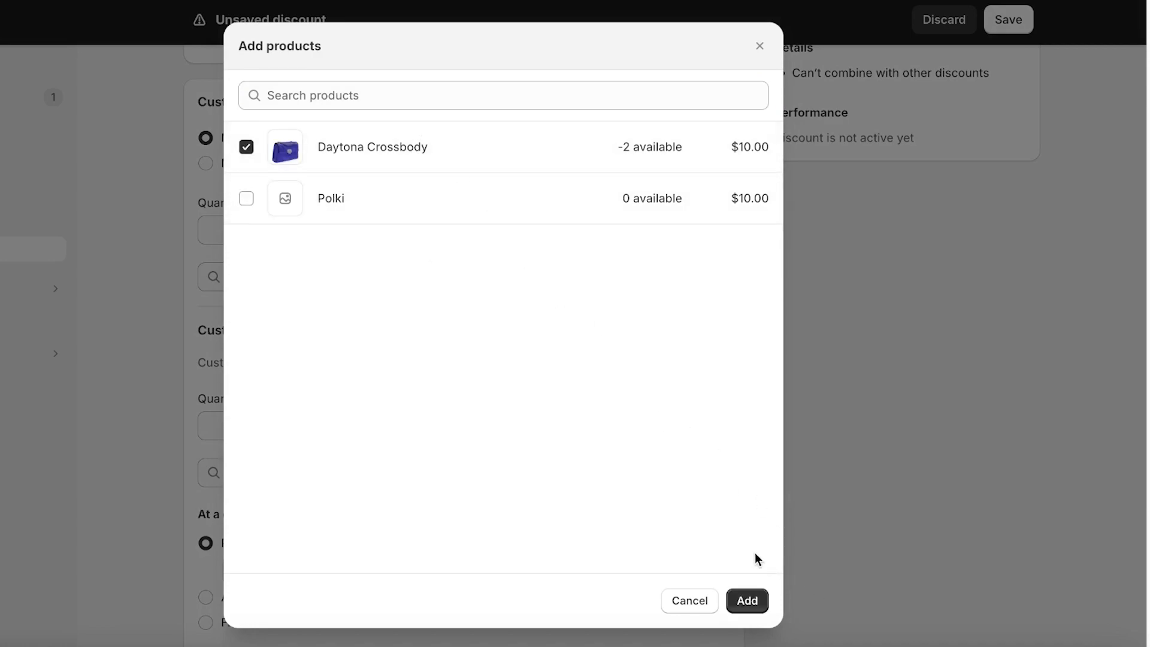
click(748, 599)
click(265, 228)
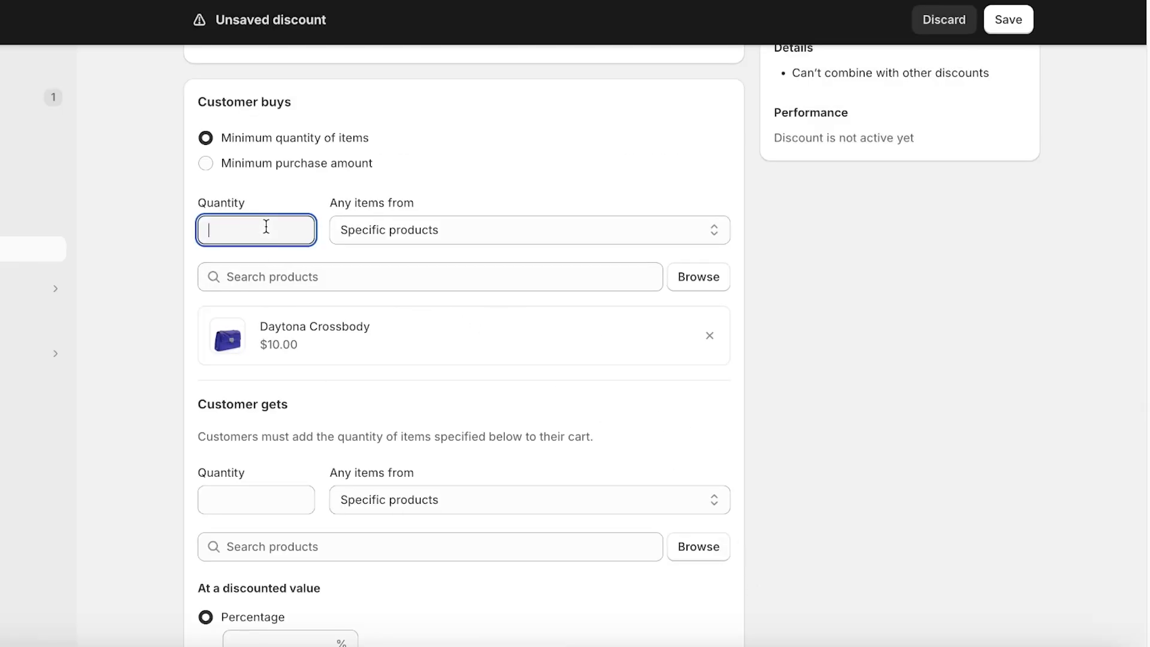
text(1)
click(1104, 393)
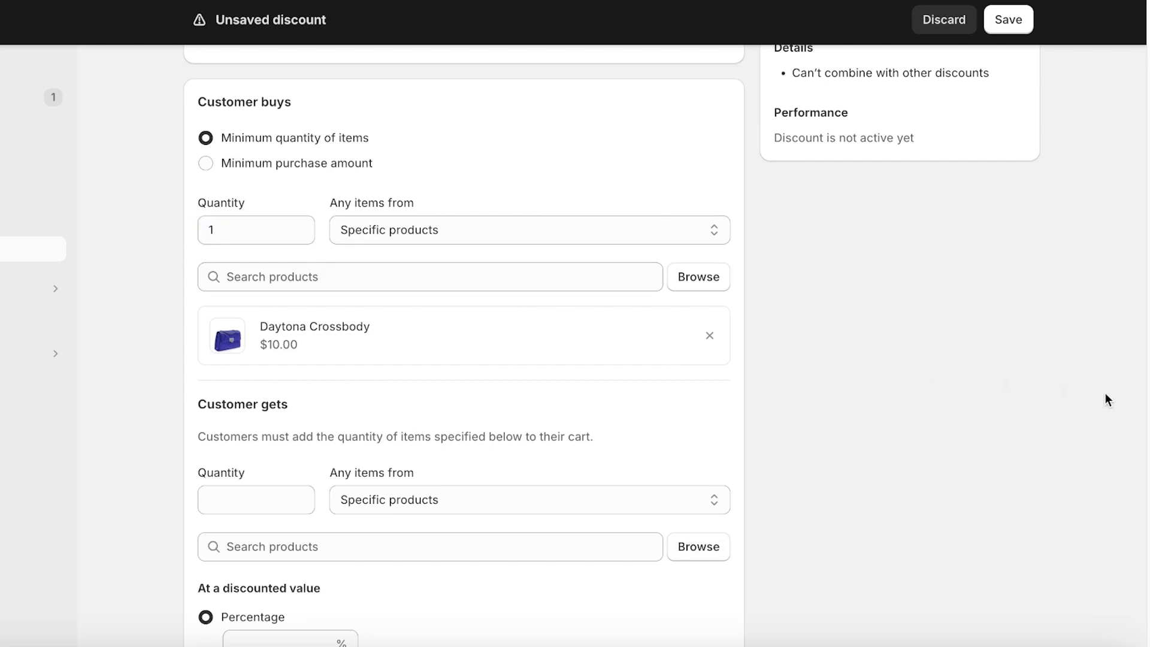
scroll(1065, 433, up, 5)
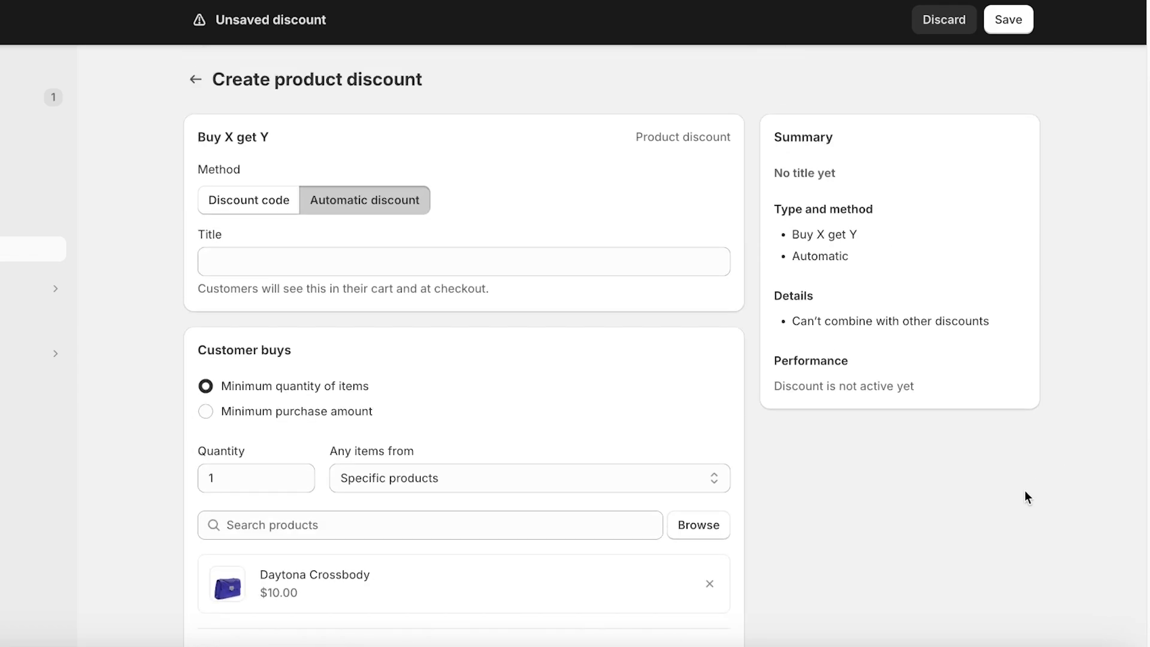
scroll(994, 473, down, 3)
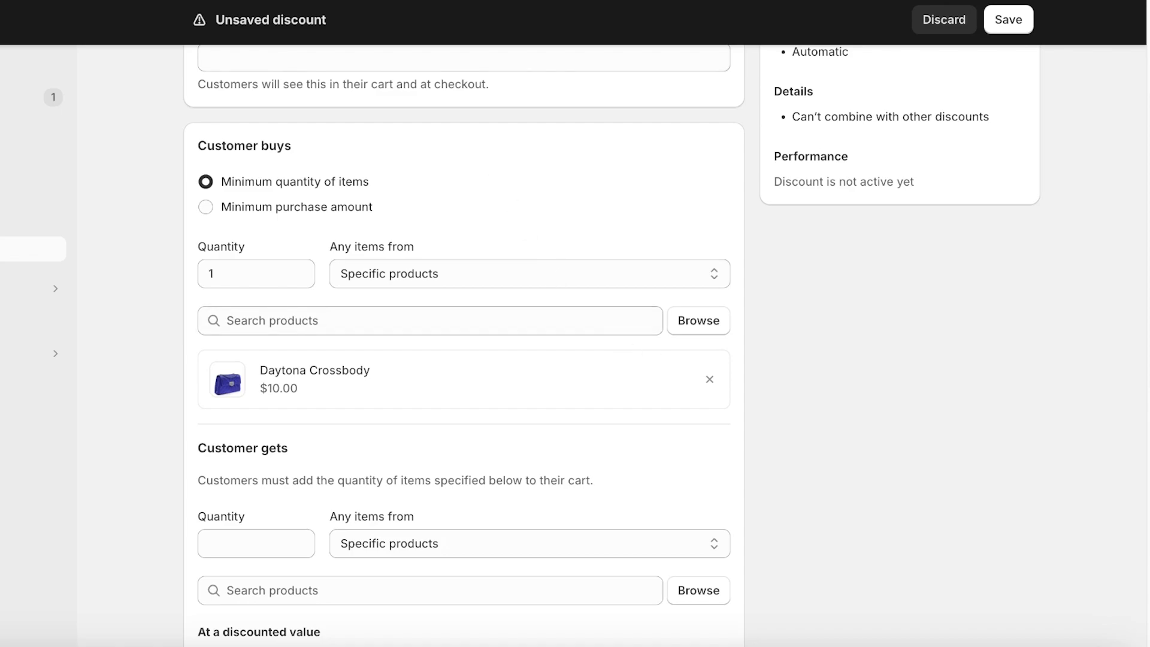
click(252, 274)
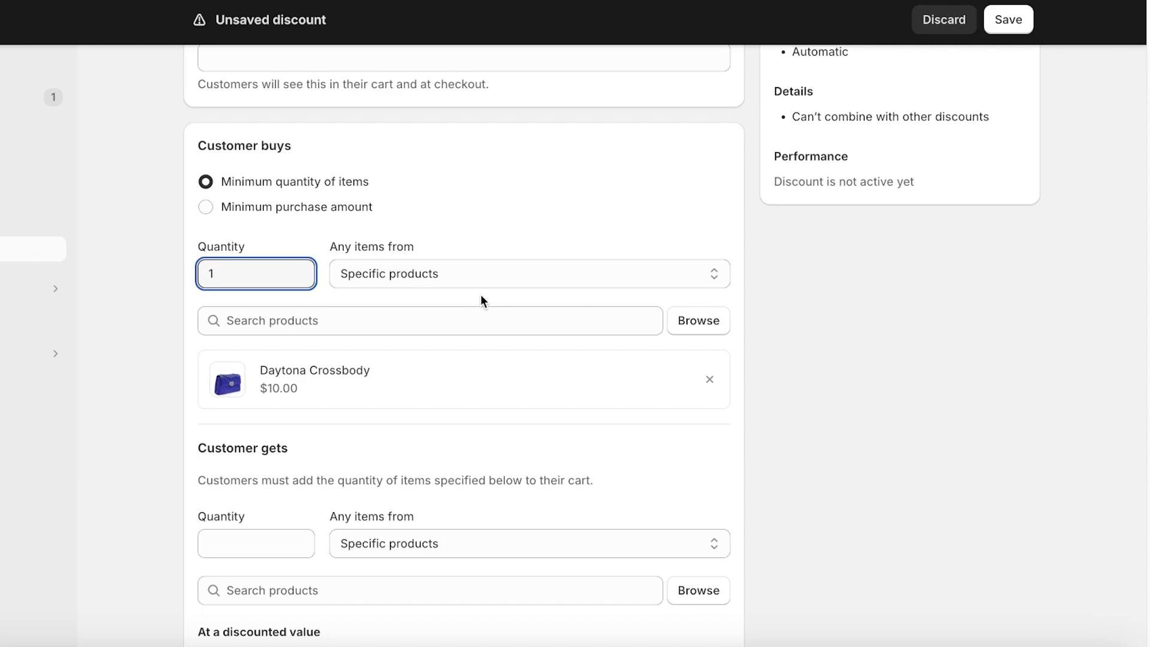
- Set the quantity of items the customer gets to 1
scroll(443, 369, down, 3)
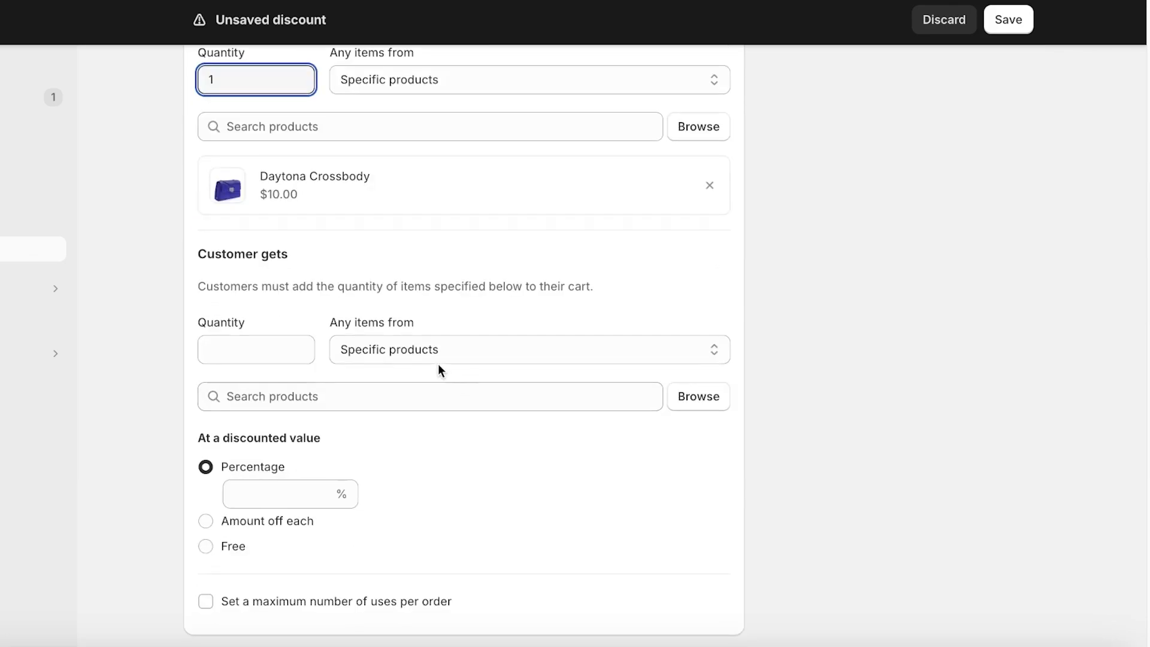
click(282, 269)
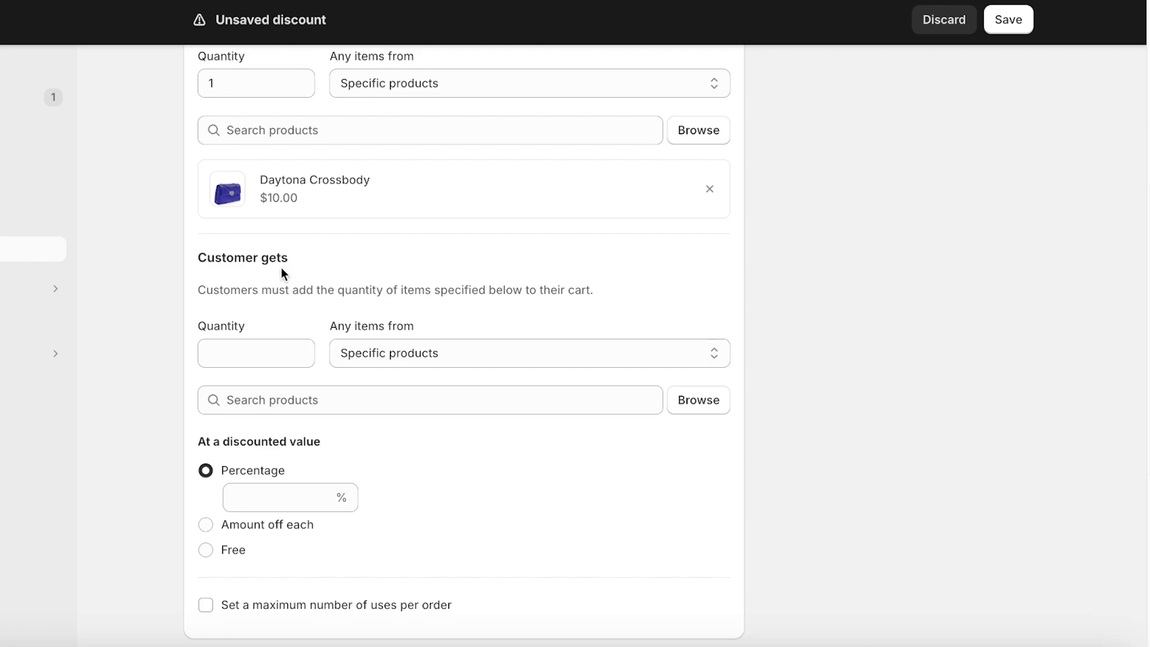
click(284, 339)
text(1)
key(Tab)
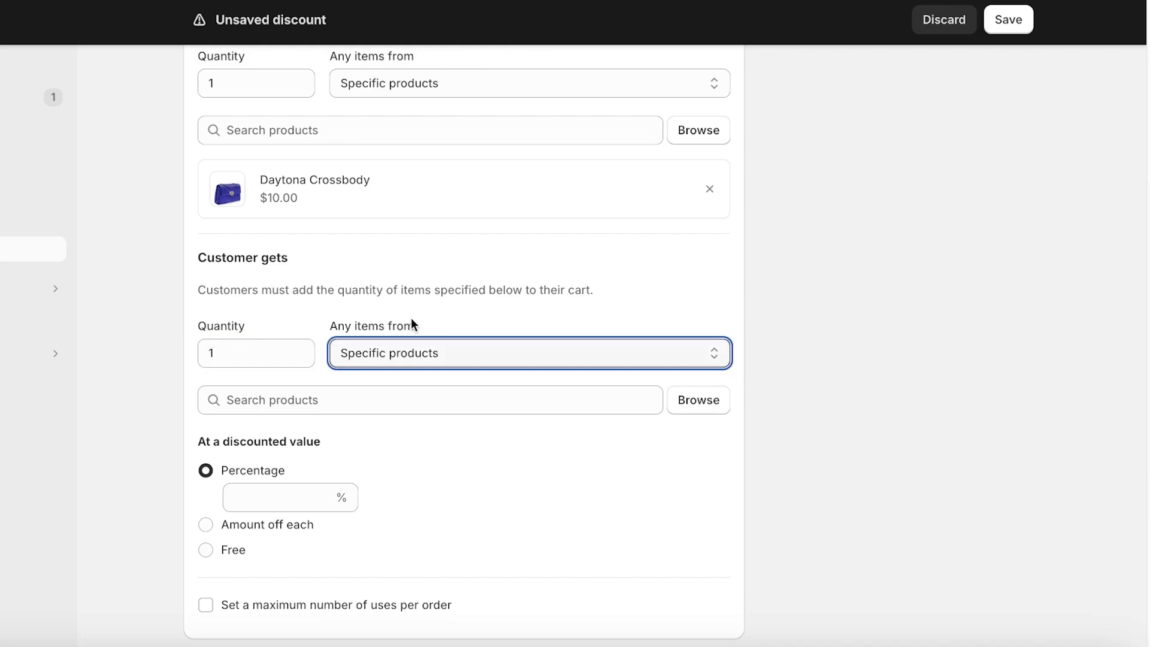
- Keep specific products as the source of items the customer gets, and add Polki as the gift product
click(427, 350)
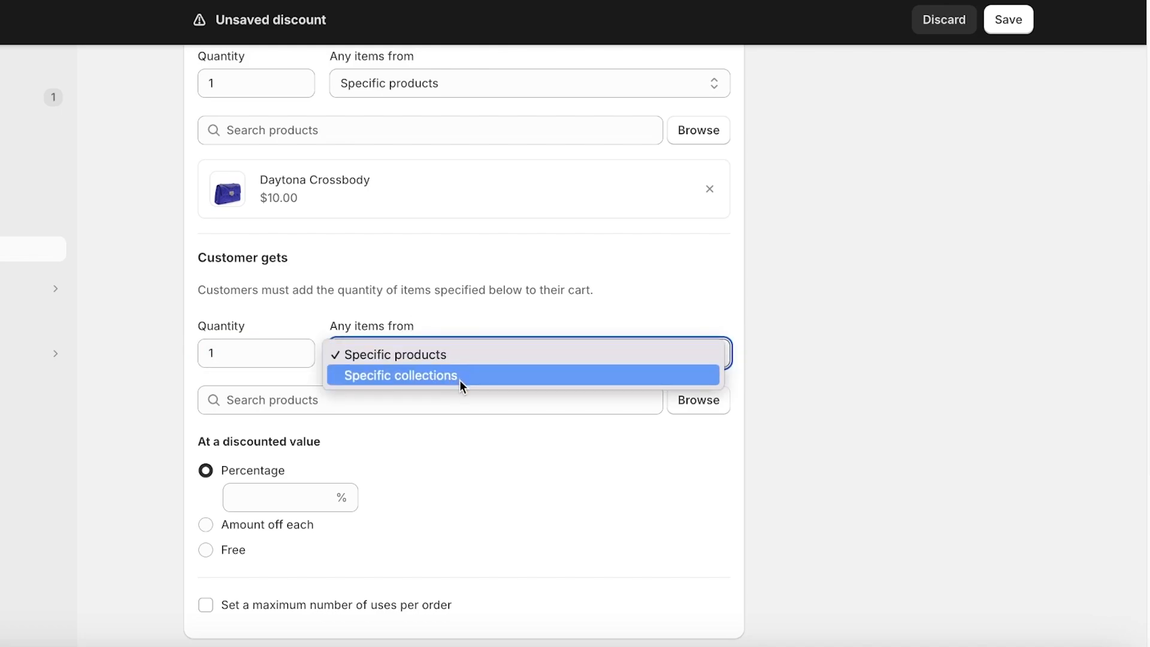
click(489, 295)
click(487, 344)
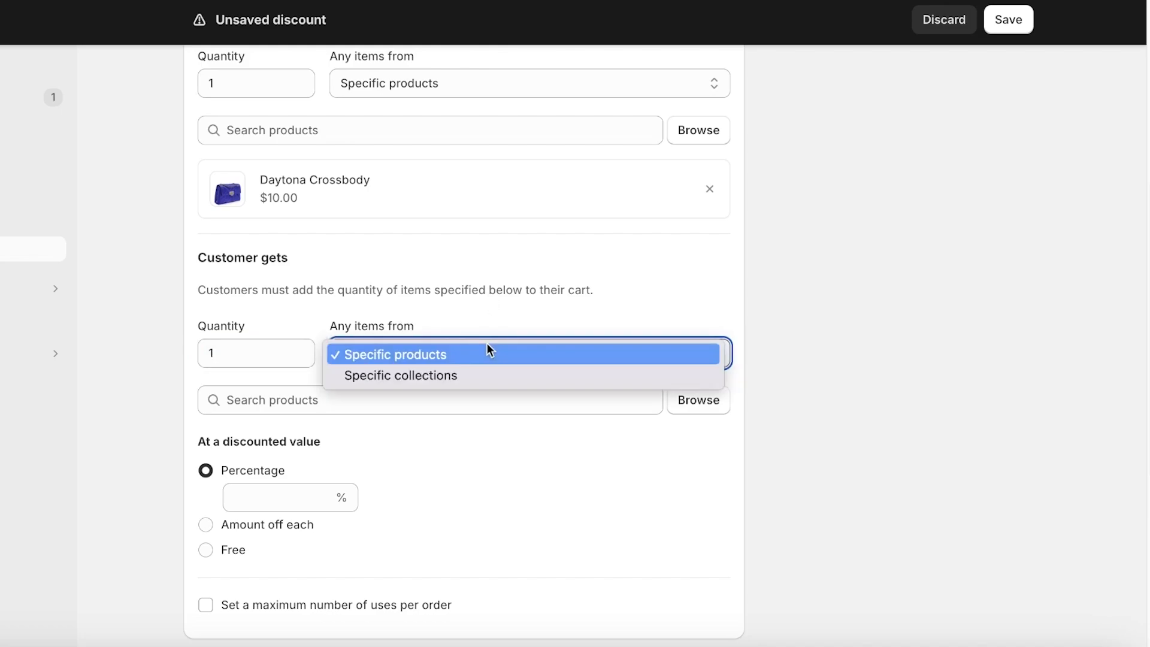
click(481, 354)
click(436, 397)
click(688, 400)
click(383, 142)
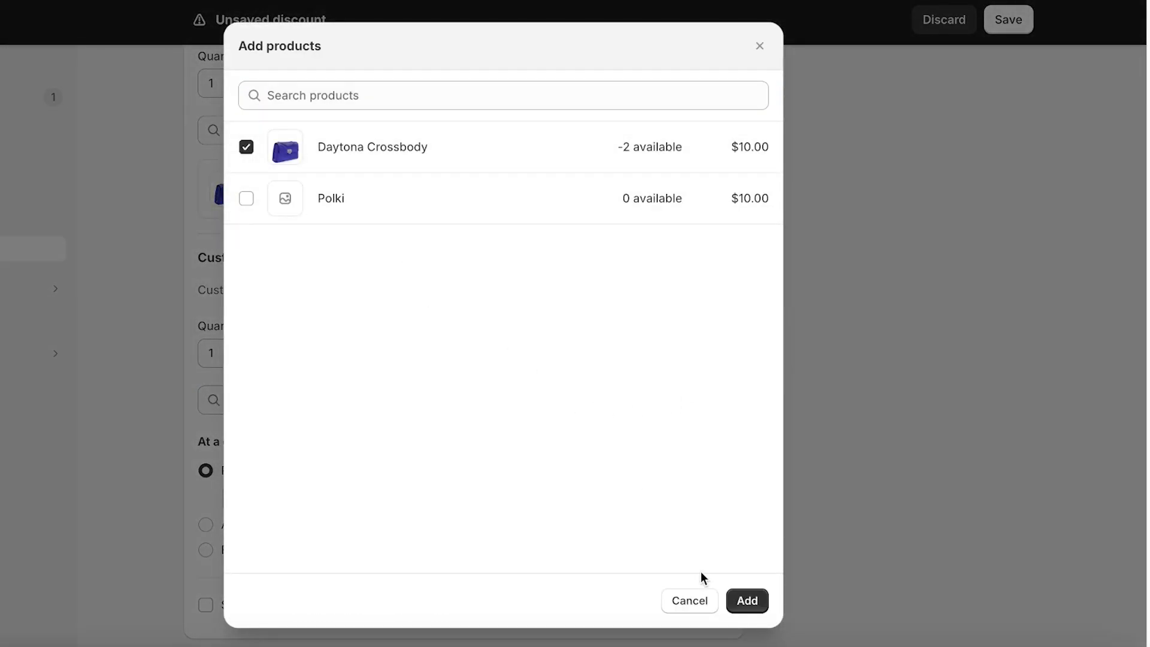
click(501, 168)
click(509, 198)
click(742, 599)
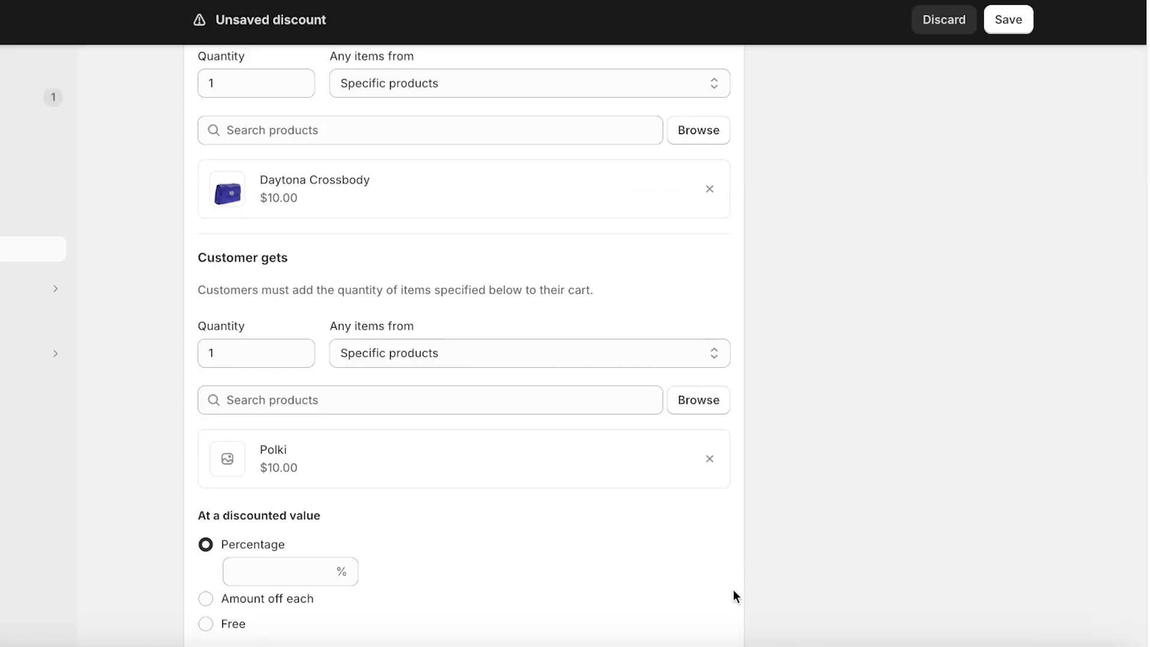
- Set the discounted value of the product the customer gets to Free
scroll(953, 435, down, 3)
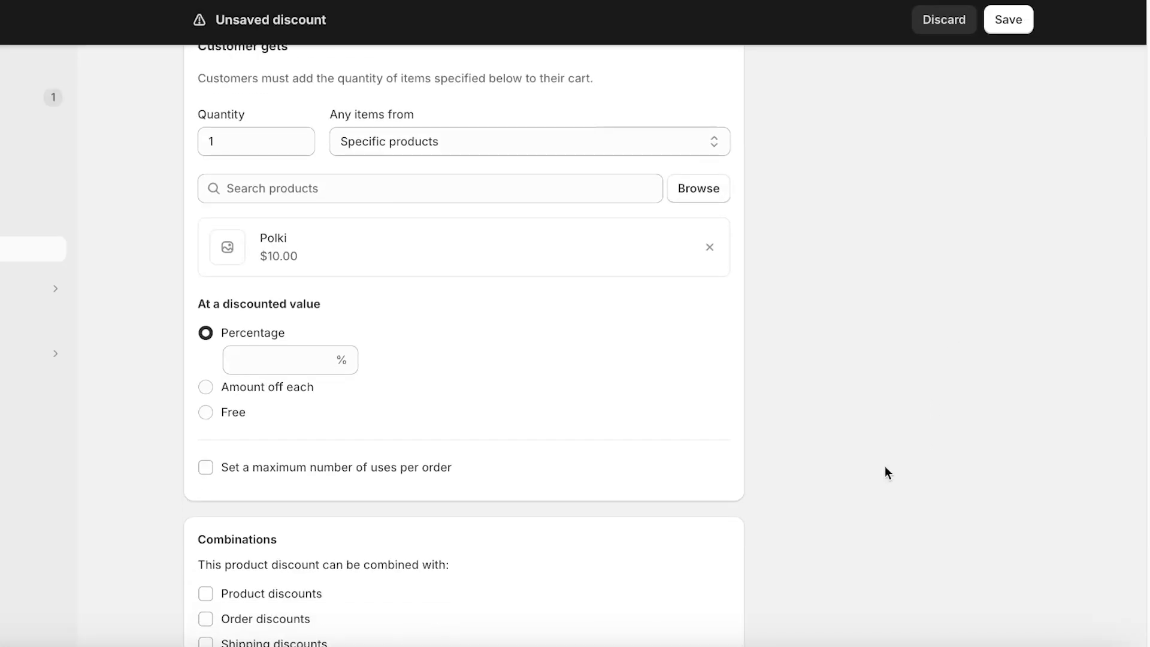
click(232, 360)
click(231, 410)
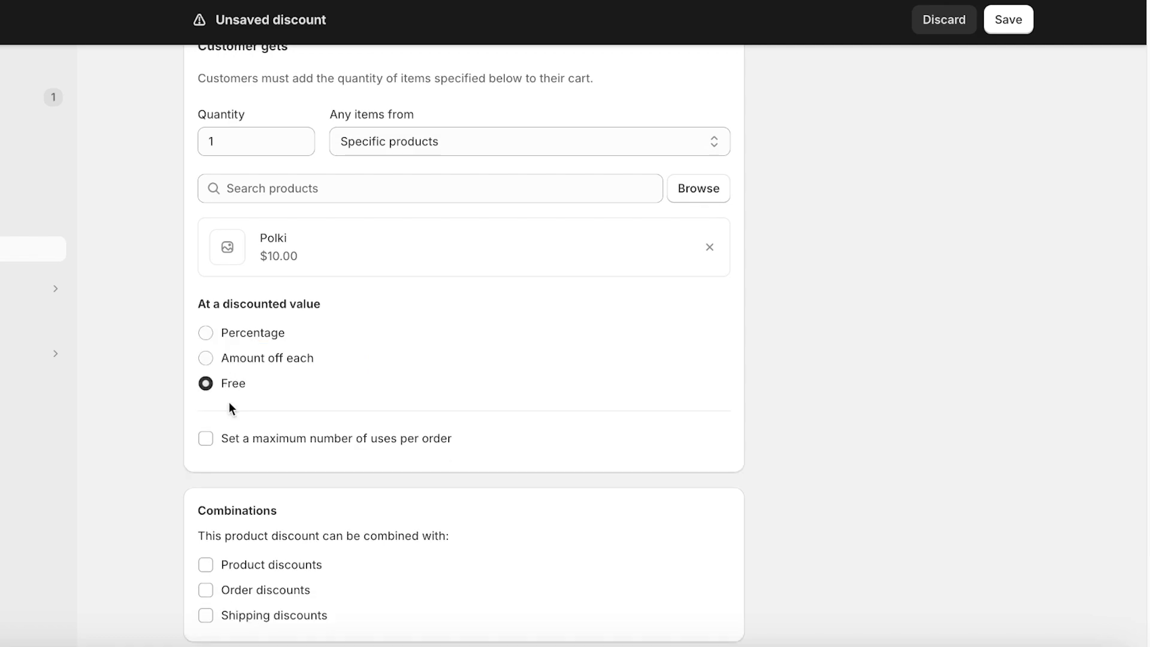
click(232, 366)
click(262, 393)
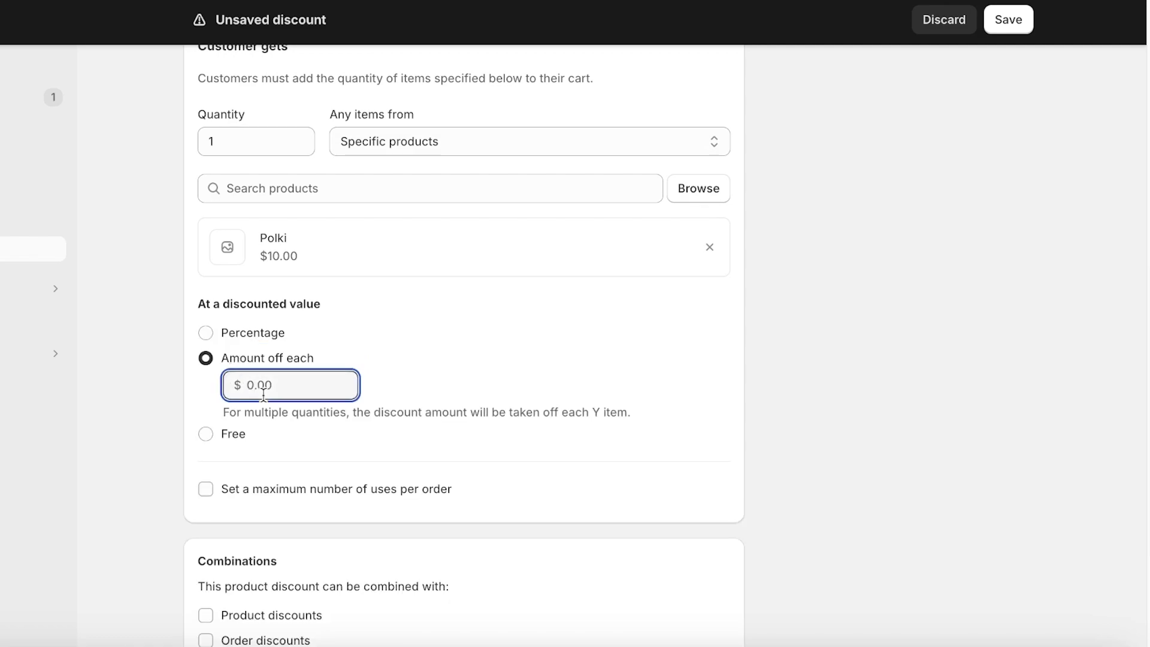
click(237, 340)
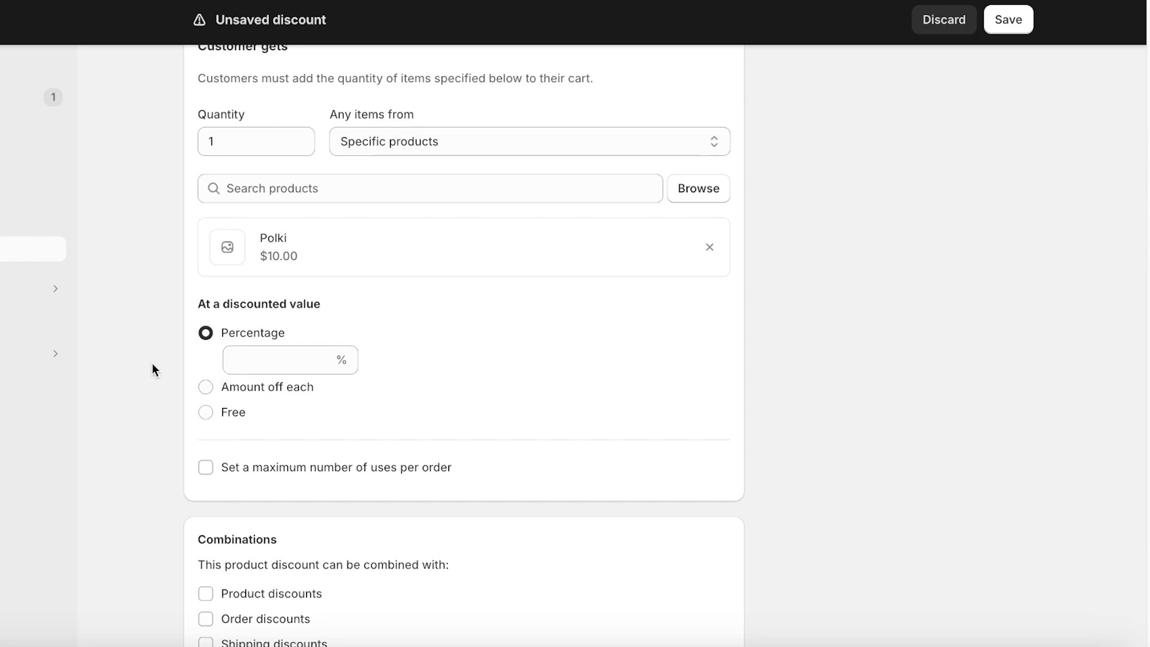
click(215, 413)
scroll(224, 419, up, 3)
scroll(229, 401, up, 4)
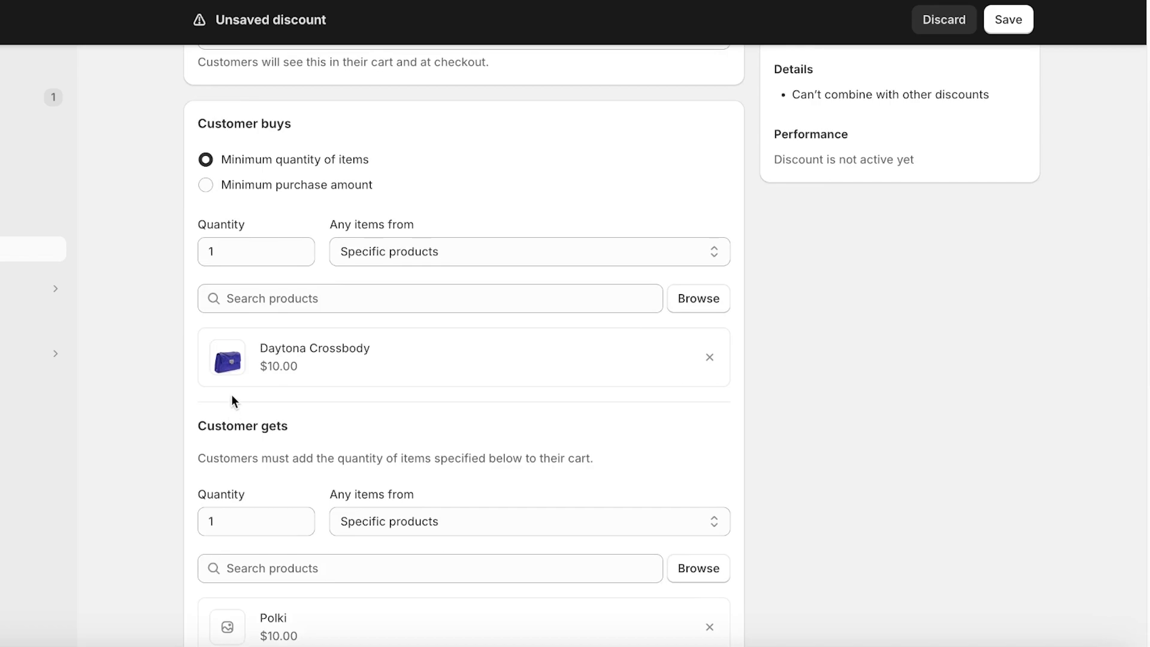
- Try the maximum number of uses per order option, and turn it off again
scroll(231, 395, down, 7)
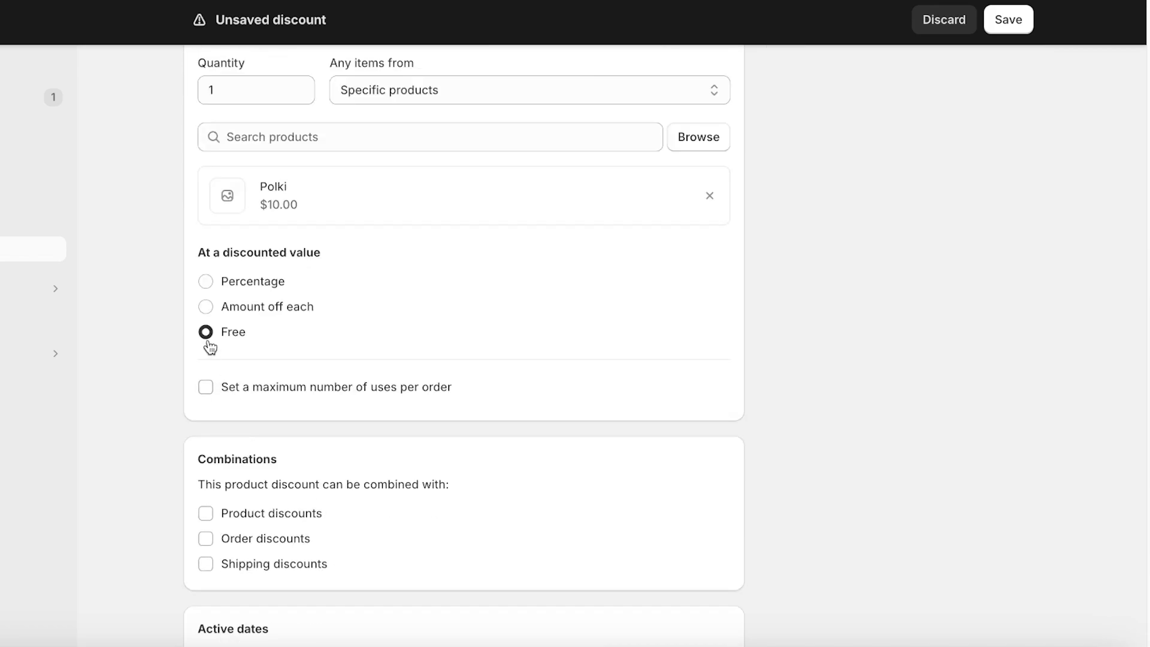
click(207, 387)
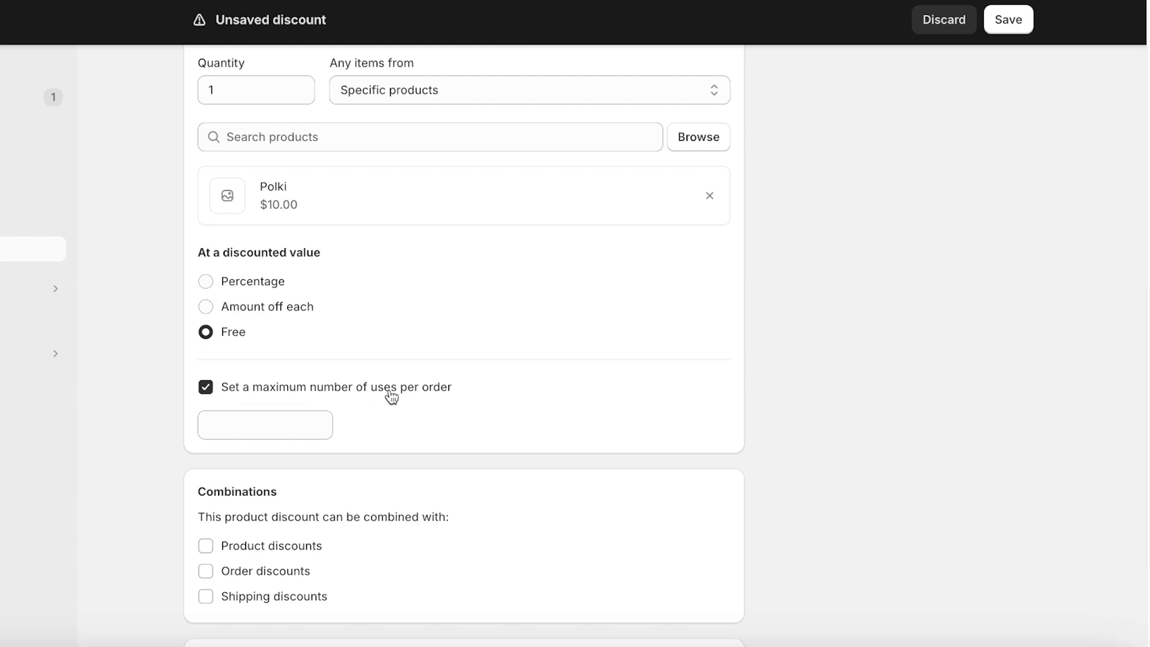
click(229, 389)
- Title the discount "Buy Daytona Crossbody and get a free bag"
scroll(461, 345, up, 10)
scroll(462, 343, down, 8)
scroll(461, 344, up, 8)
scroll(444, 336, down, 7)
scroll(440, 329, up, 8)
click(395, 266)
text(Buy Dayt)
key(BackSpace)
text(ytona Ce)
key(BackSpace)
text(ros)
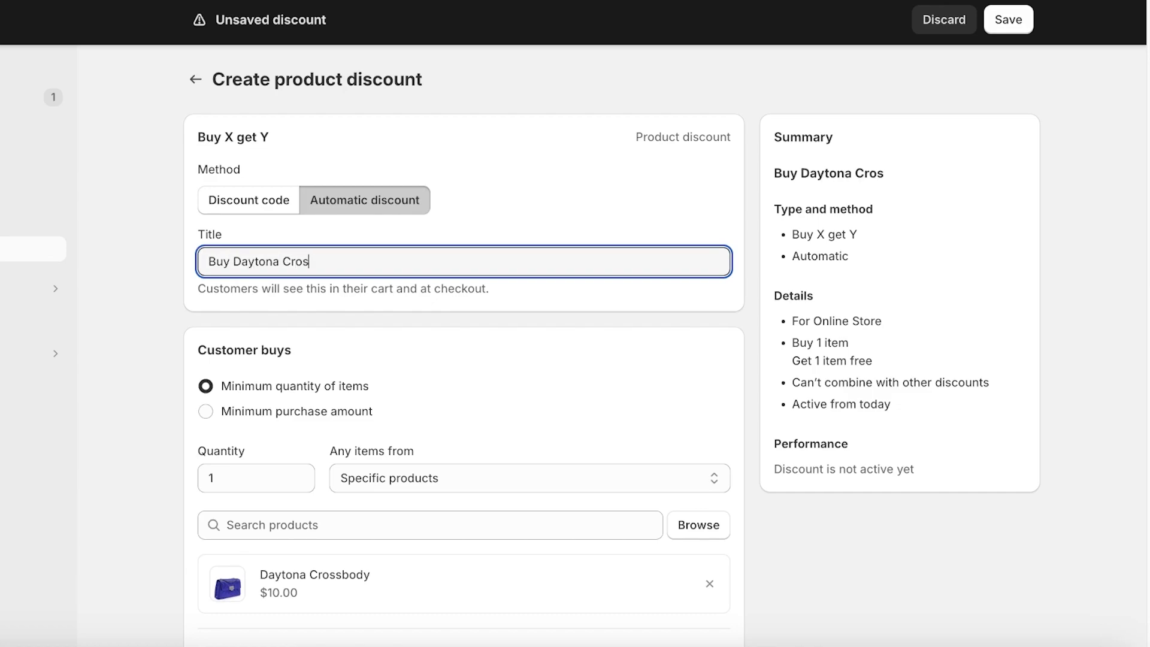
text(sbody and get a )
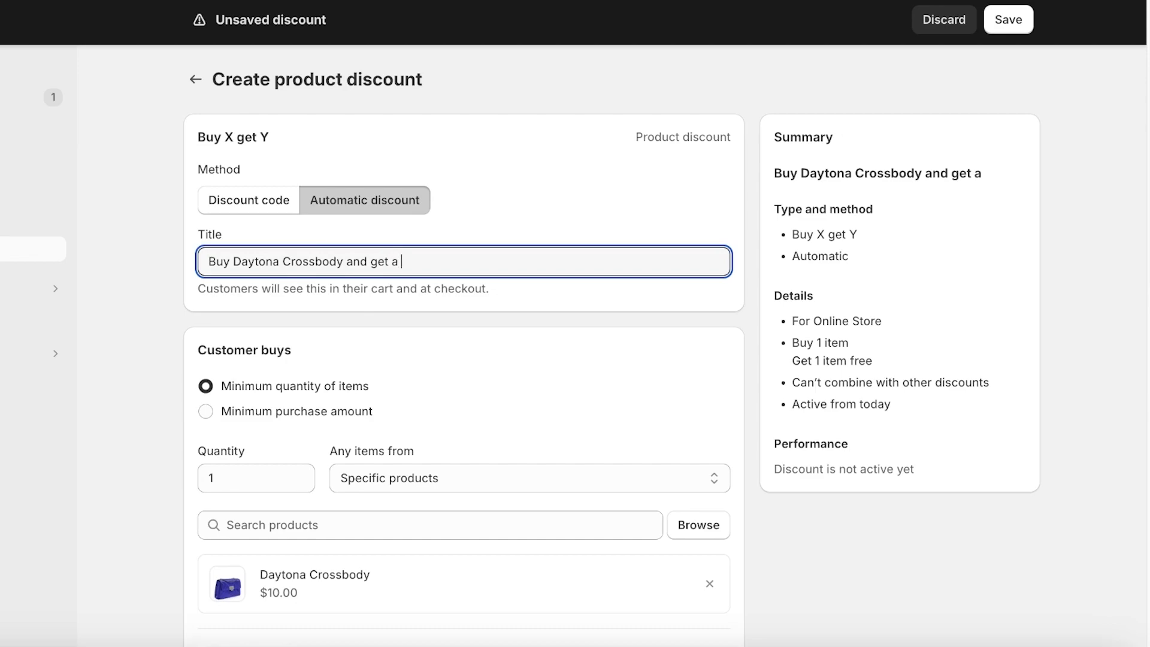
text(free bag)
click(465, 393)
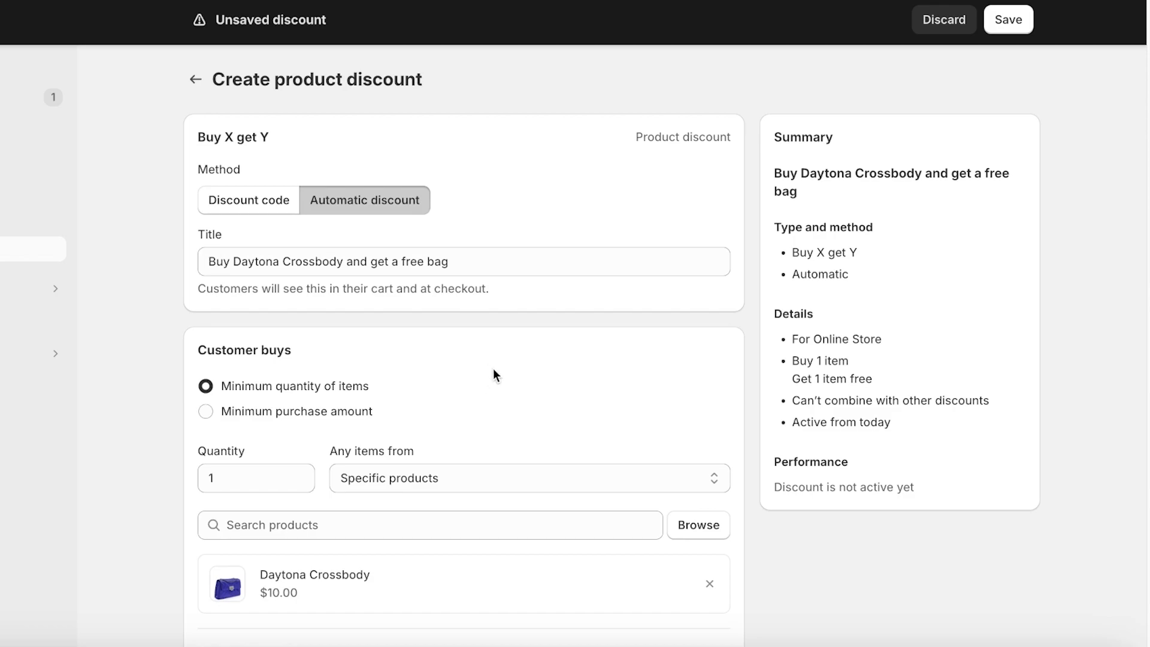
- Try the Home page collection as the source of items the customer gets, and switch back to specific products
scroll(505, 366, down, 5)
scroll(505, 366, up, 2)
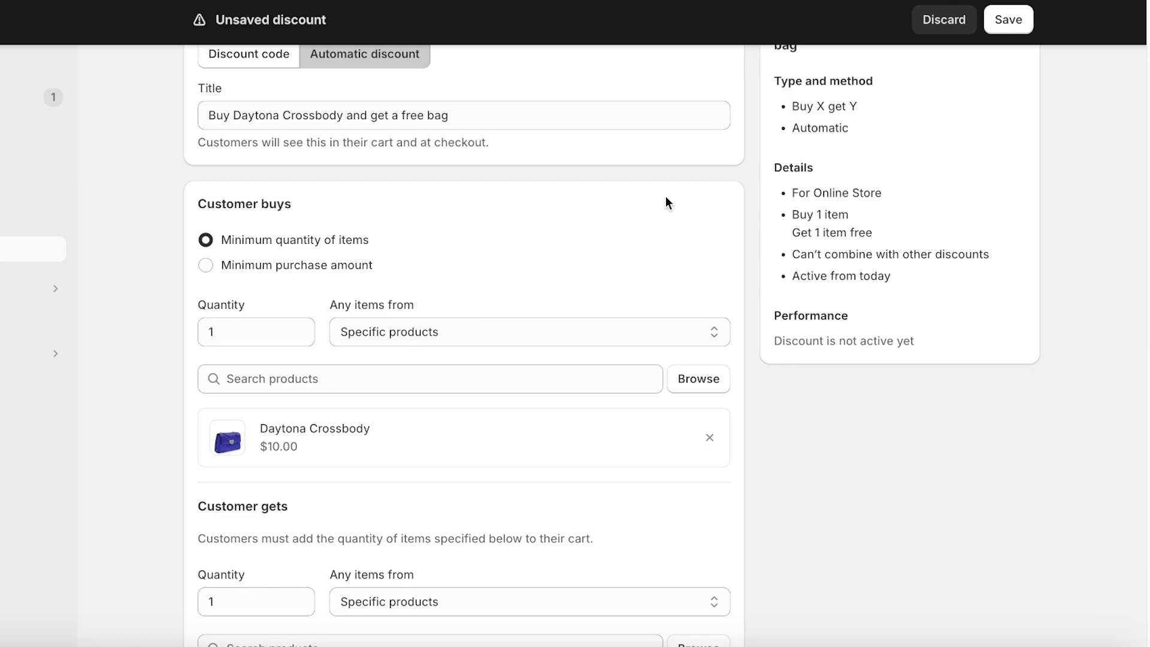
scroll(667, 204, down, 5)
click(563, 271)
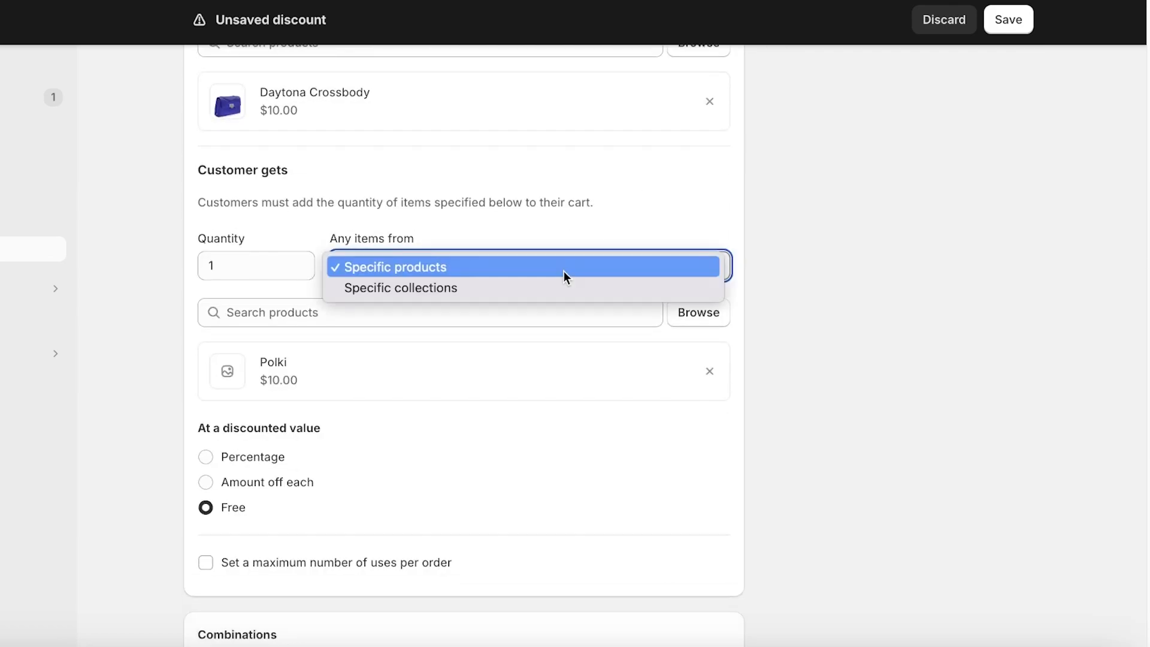
click(558, 284)
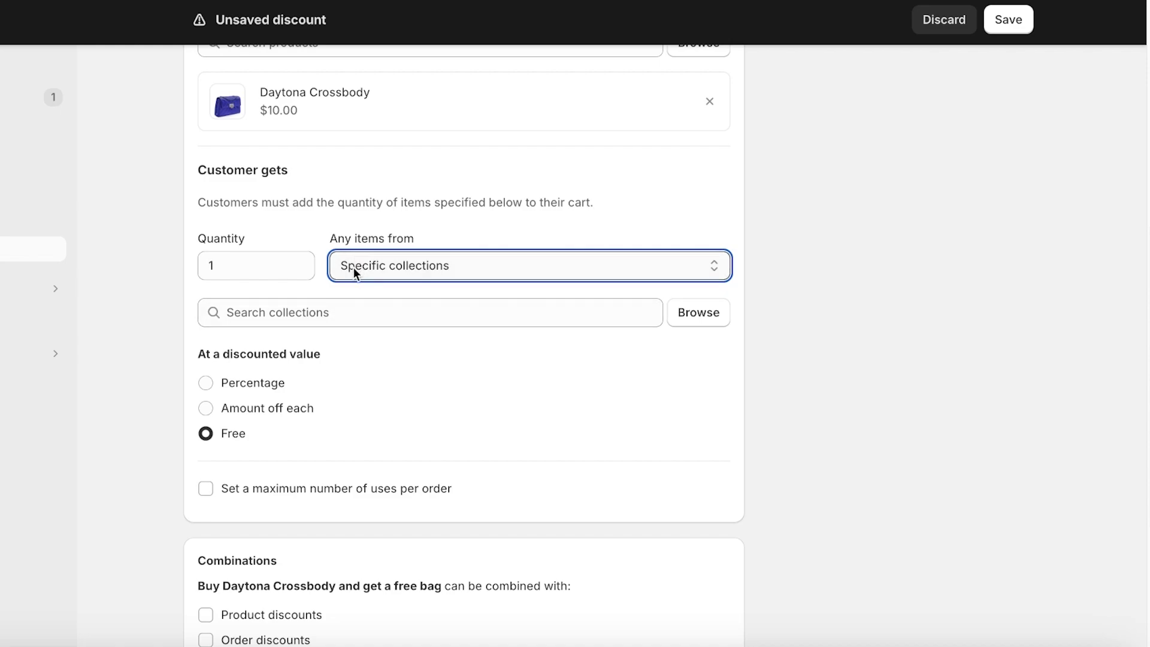
click(335, 321)
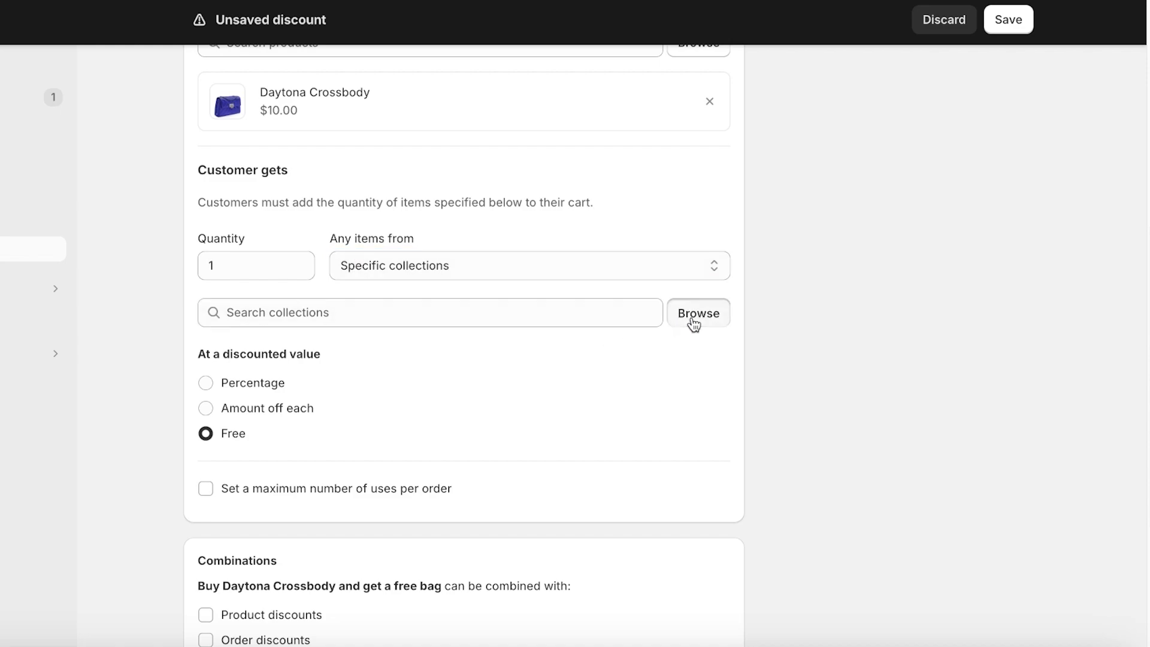
click(693, 320)
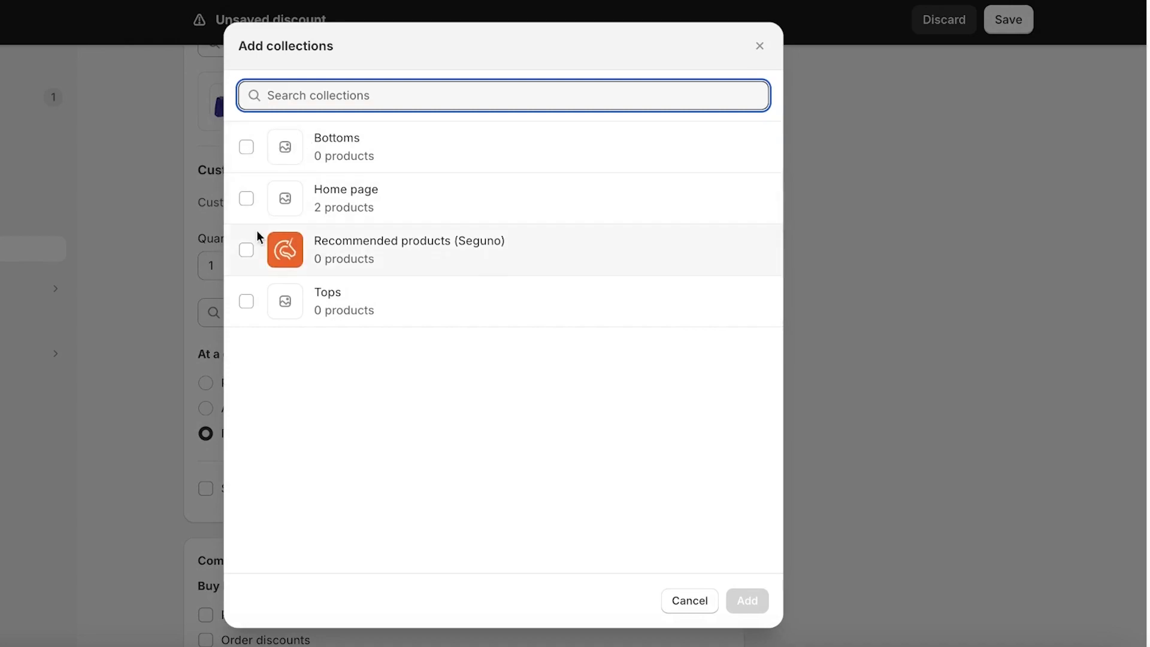
click(246, 198)
click(746, 600)
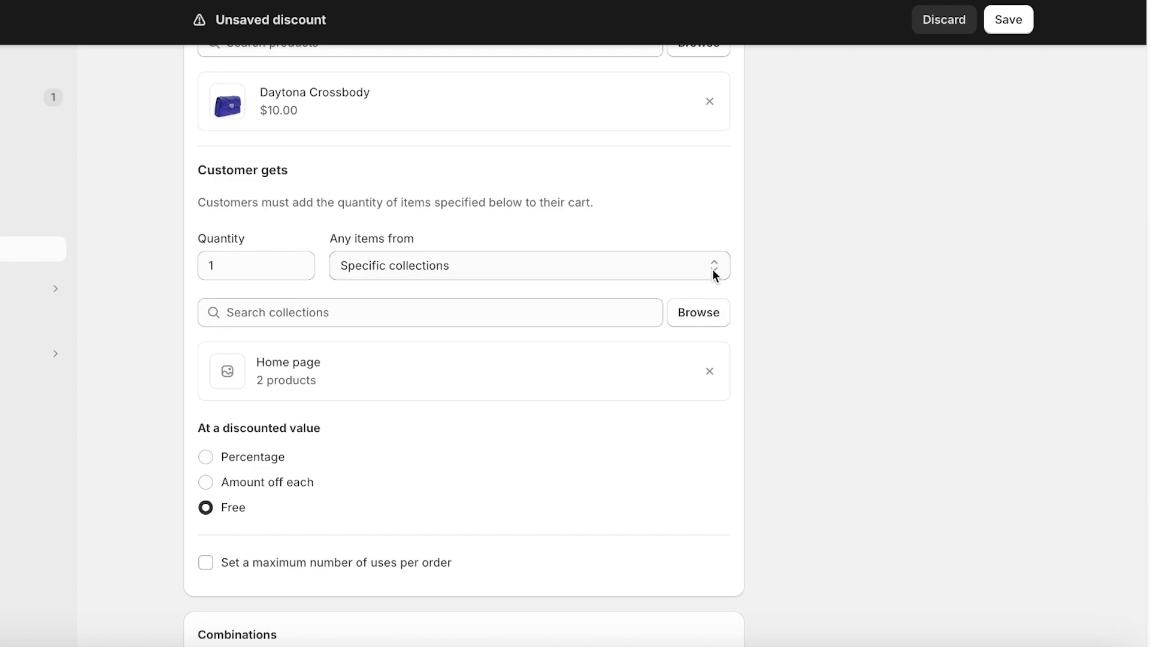
scroll(555, 265, down, 2)
click(514, 166)
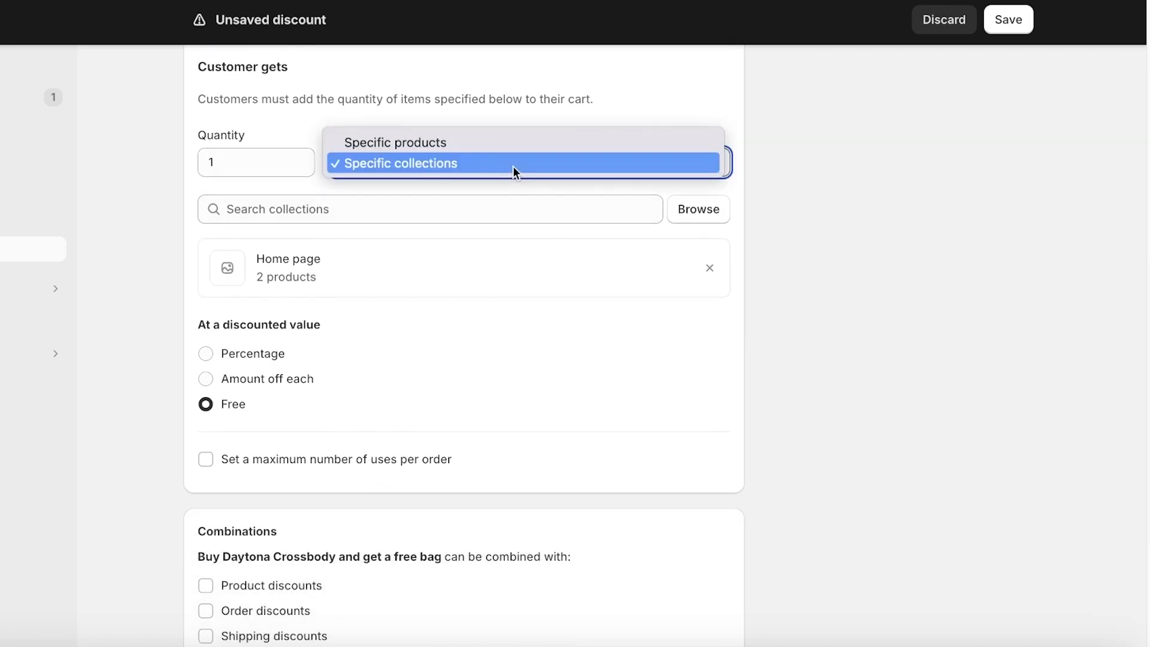
click(489, 148)
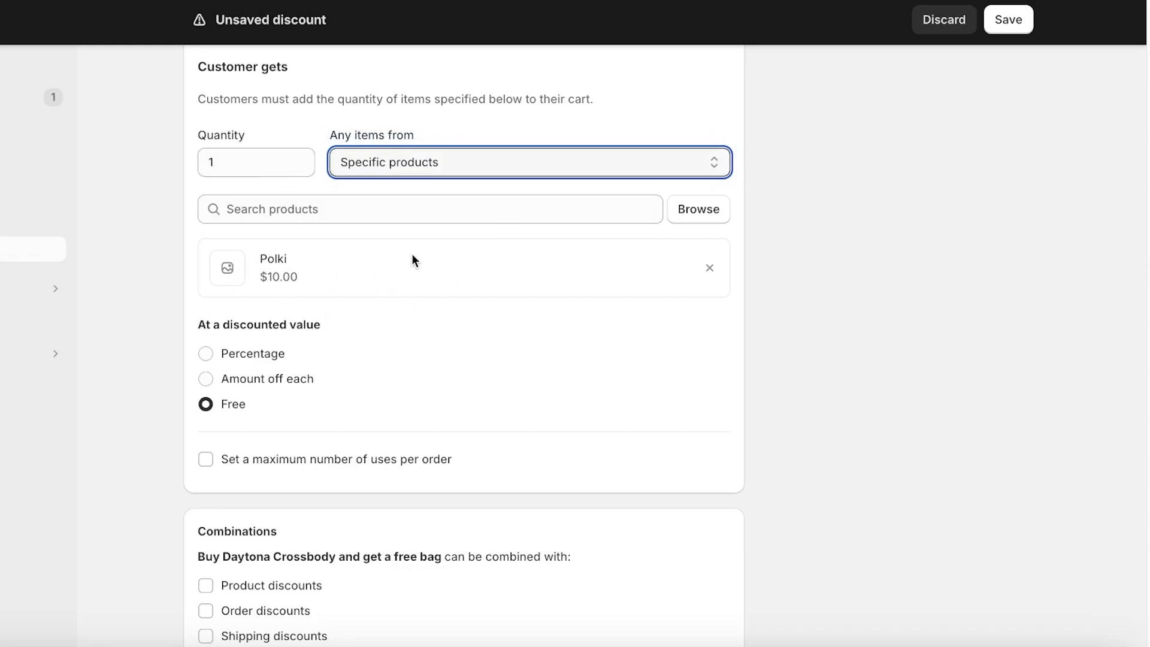
- Allow the discount to be combined with shipping discounts only
scroll(469, 308, down, 5)
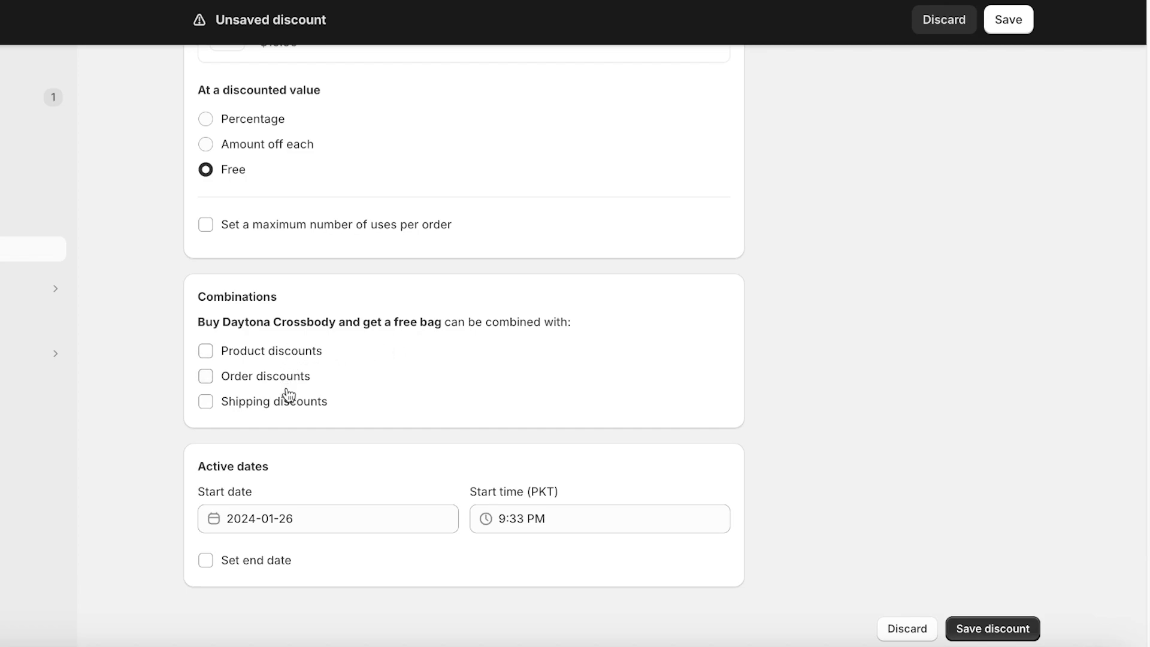
click(275, 351)
click(275, 352)
click(274, 406)
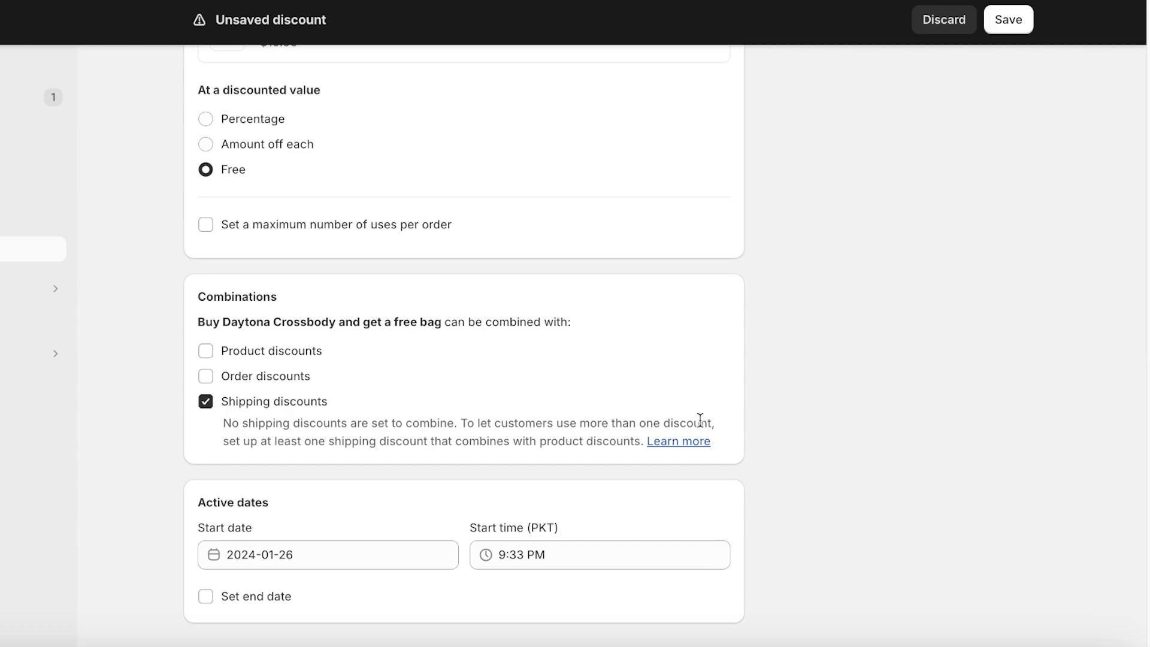
- Review the discount's title, items, discounted value, combinations and summary
scroll(577, 371, down, 1)
scroll(274, 372, up, 5)
scroll(274, 371, down, 5)
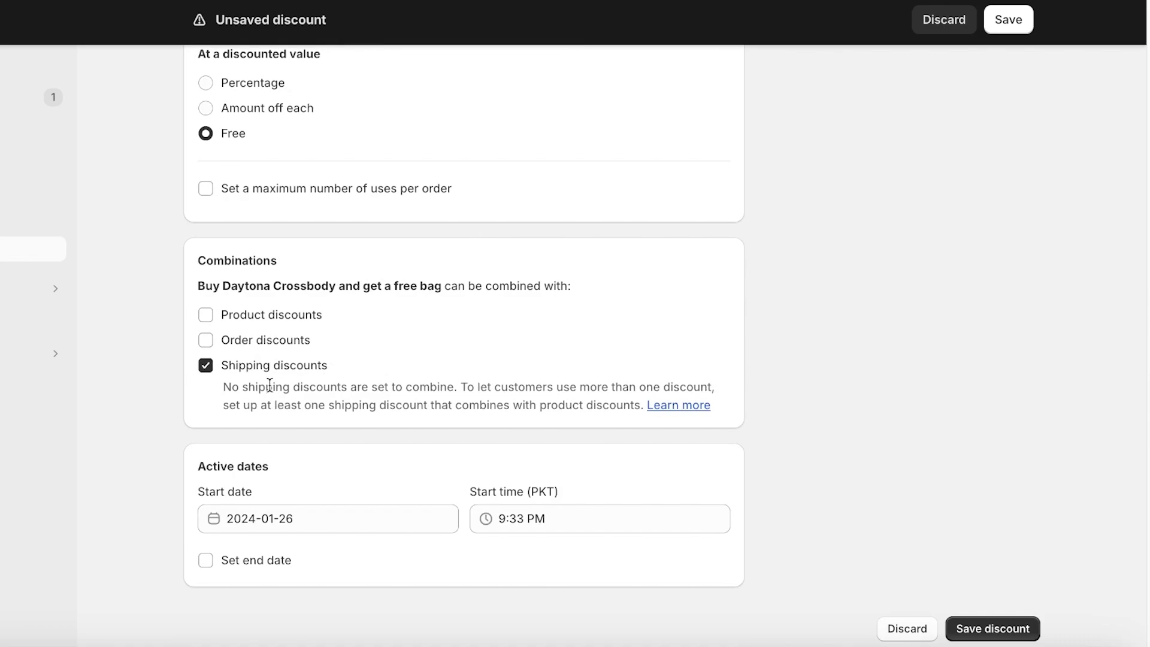
scroll(270, 385, up, 13)
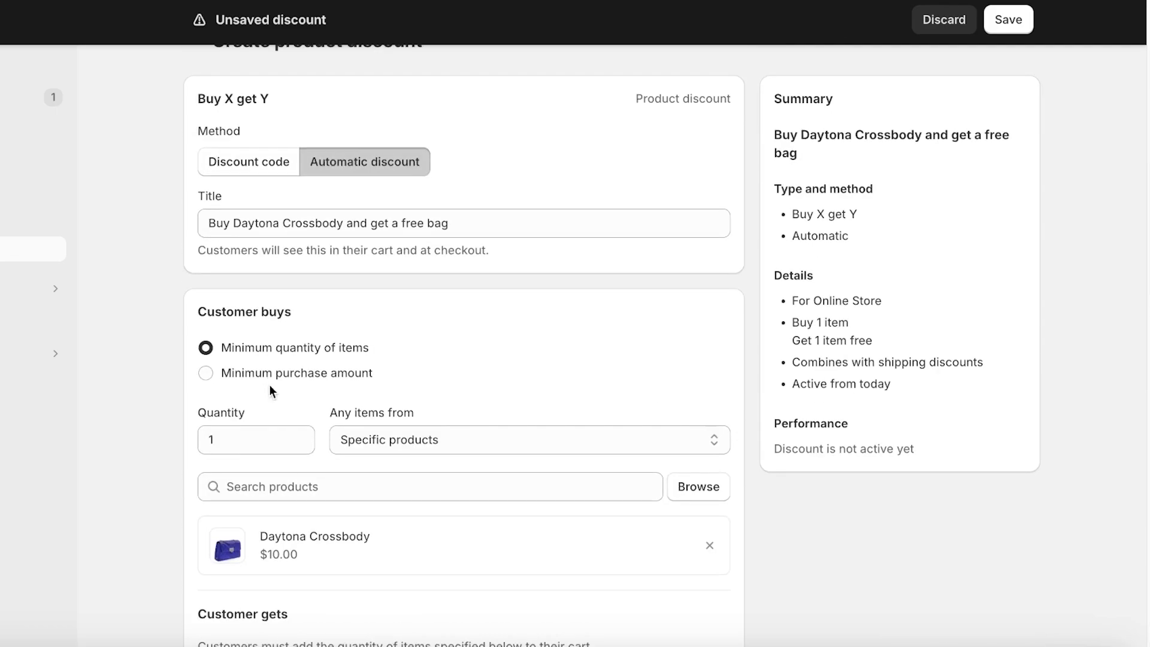
scroll(382, 203, down, 13)
scroll(384, 211, up, 1)
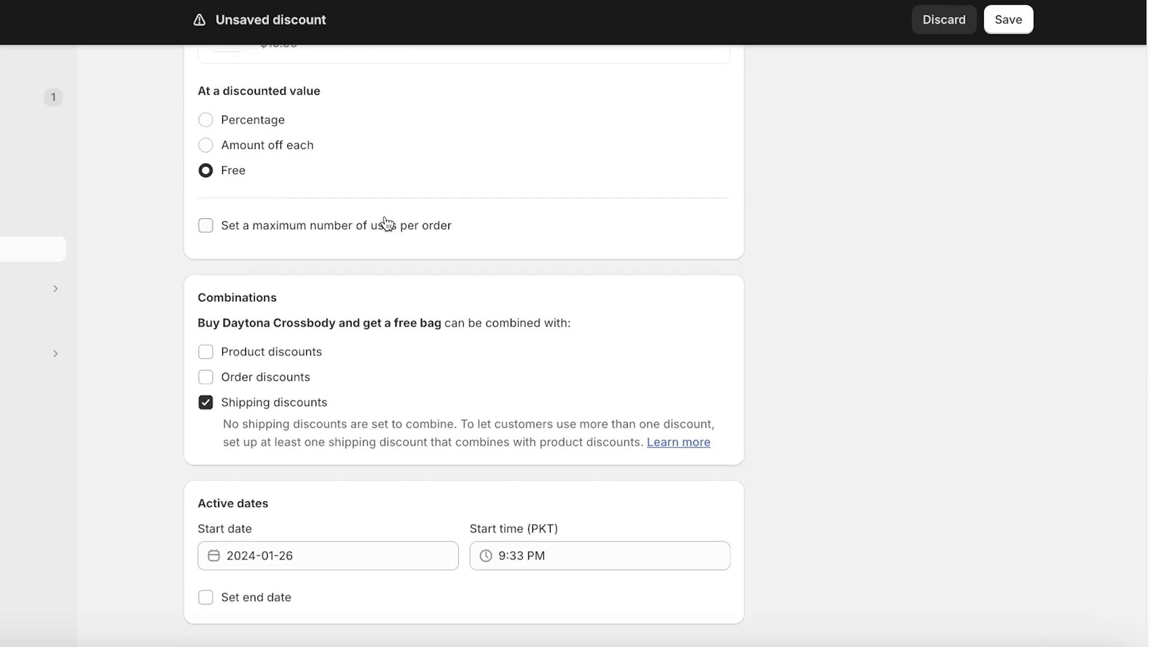
scroll(386, 225, down, 1)
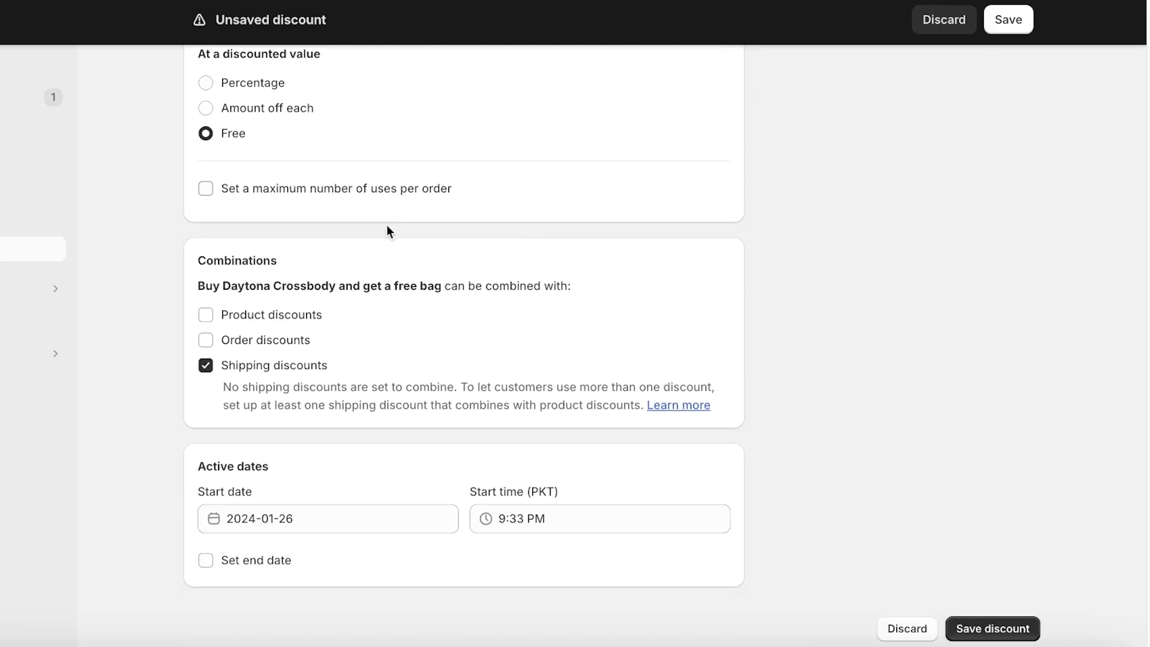
- Enable an end date in the discount's active dates, keeping the proposed start date
click(272, 518)
double_click(580, 397)
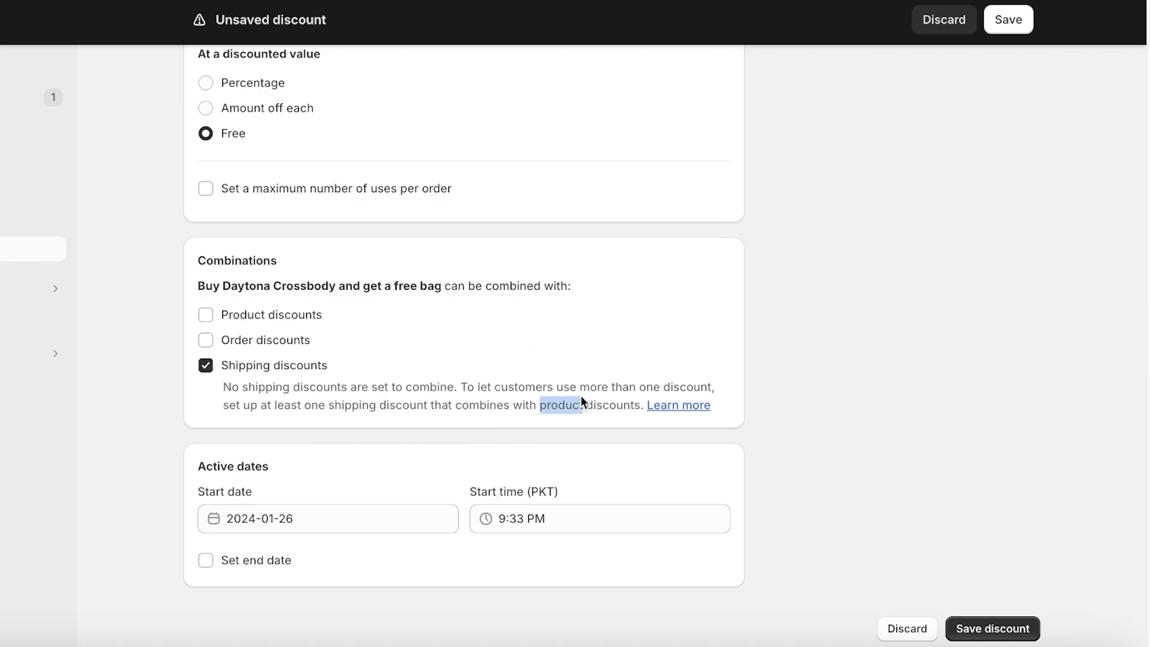
click(459, 454)
click(269, 563)
scroll(274, 558, down, 2)
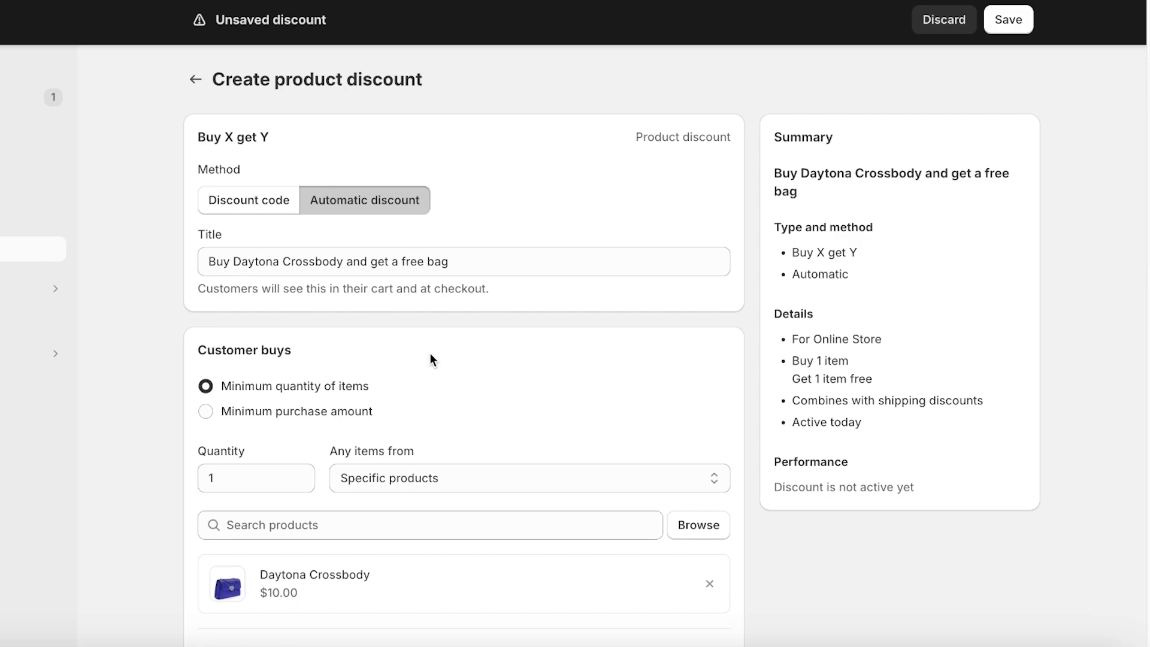
- Review the completed settings and save the discount
scroll(429, 354, down, 10)
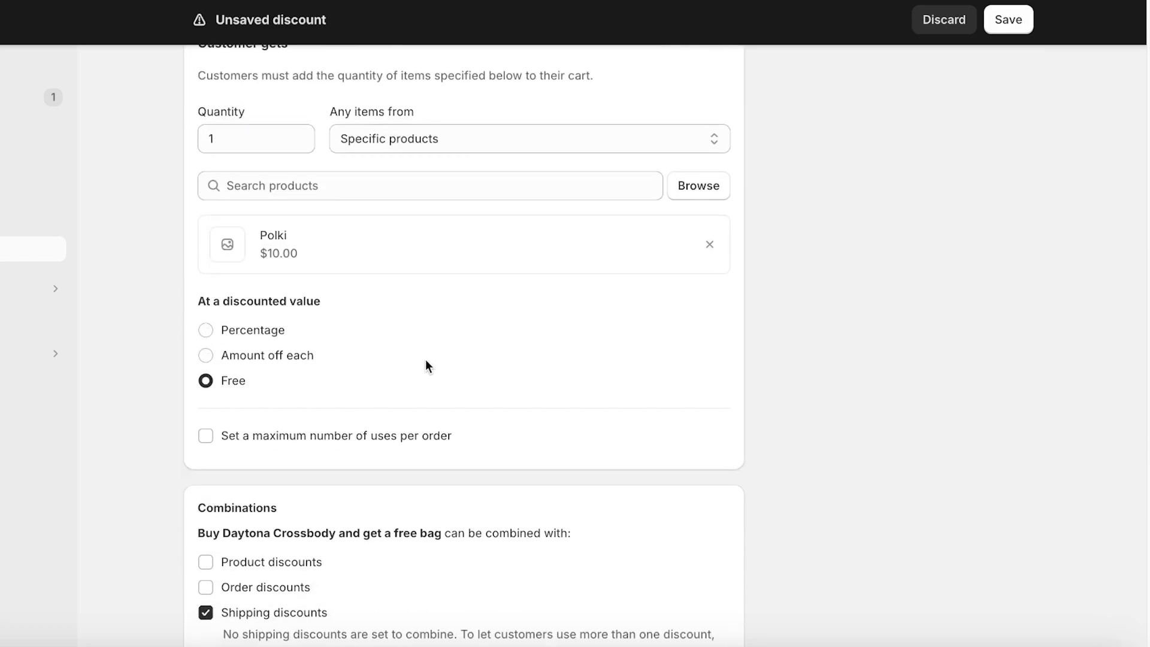
scroll(425, 365, down, 5)
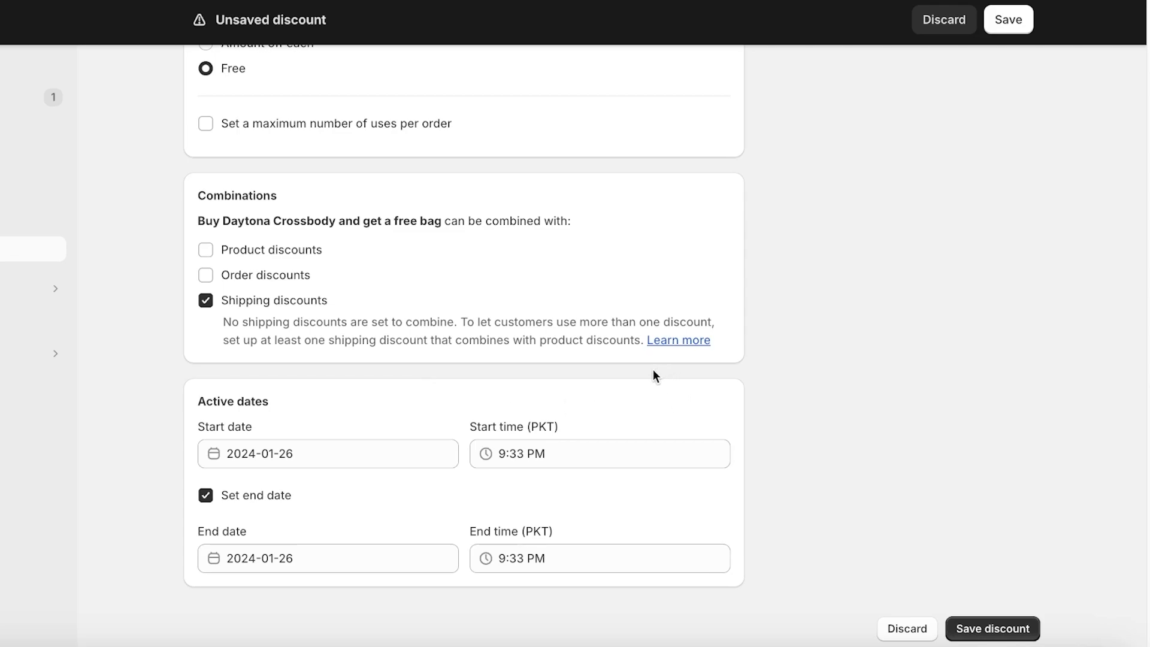
click(1017, 623)
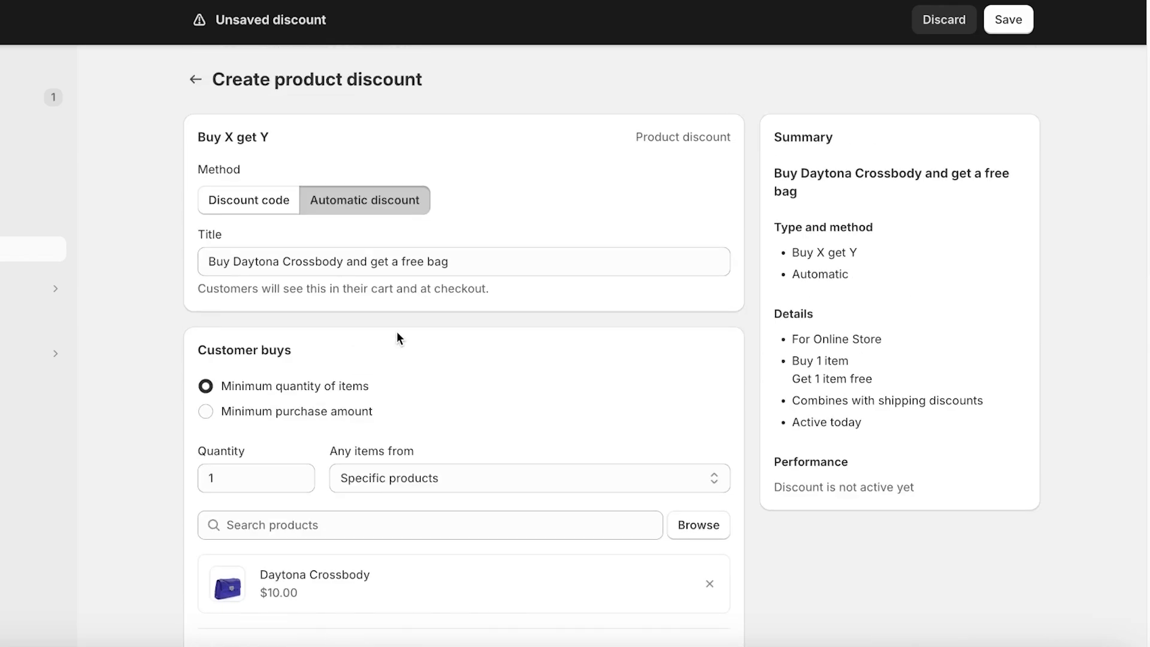
scroll(396, 332, down, 10)
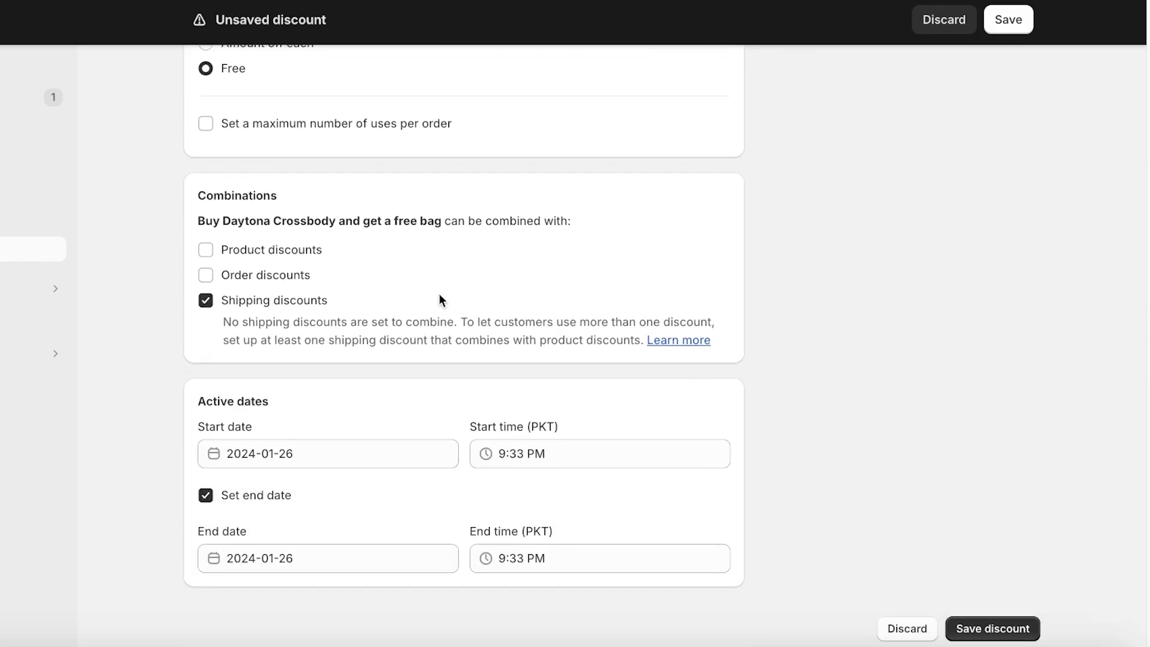
click(1023, 629)
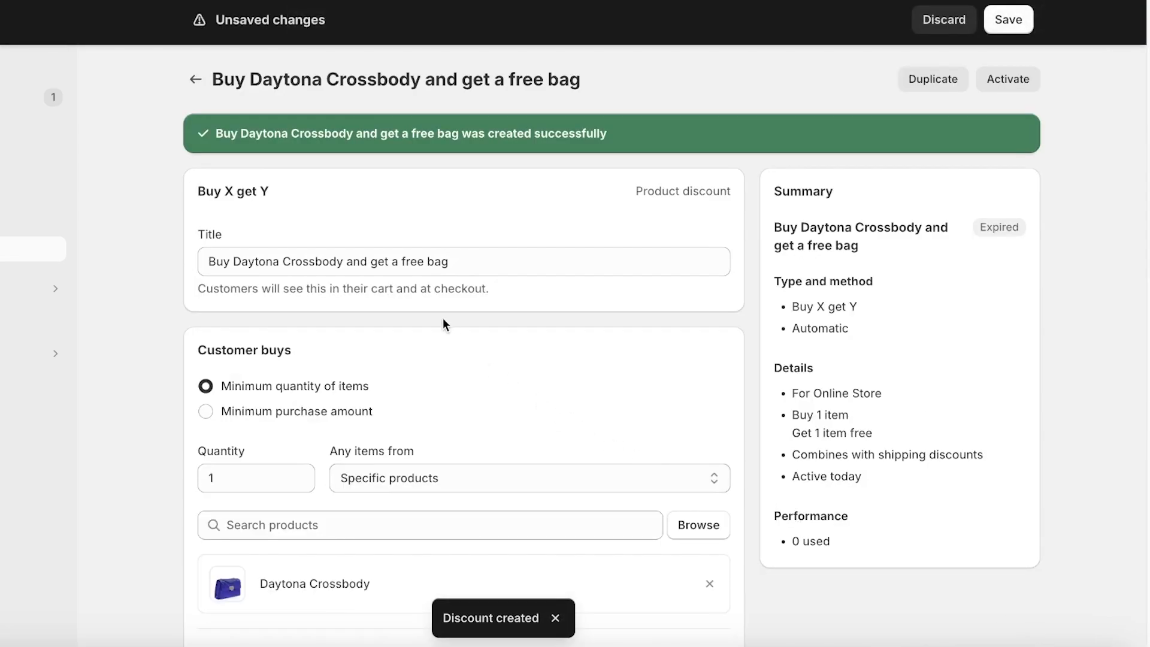
- Stay on the saved discount's page and activate the Daytona Crossbody discount without an end date
click(9, 247)
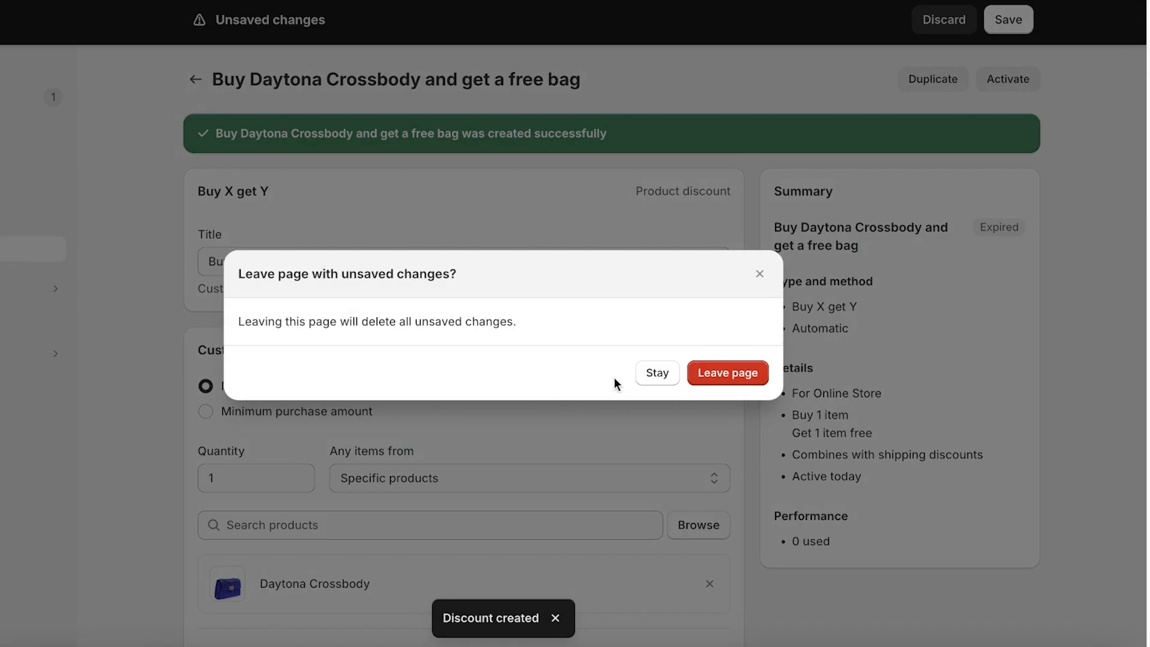
click(655, 375)
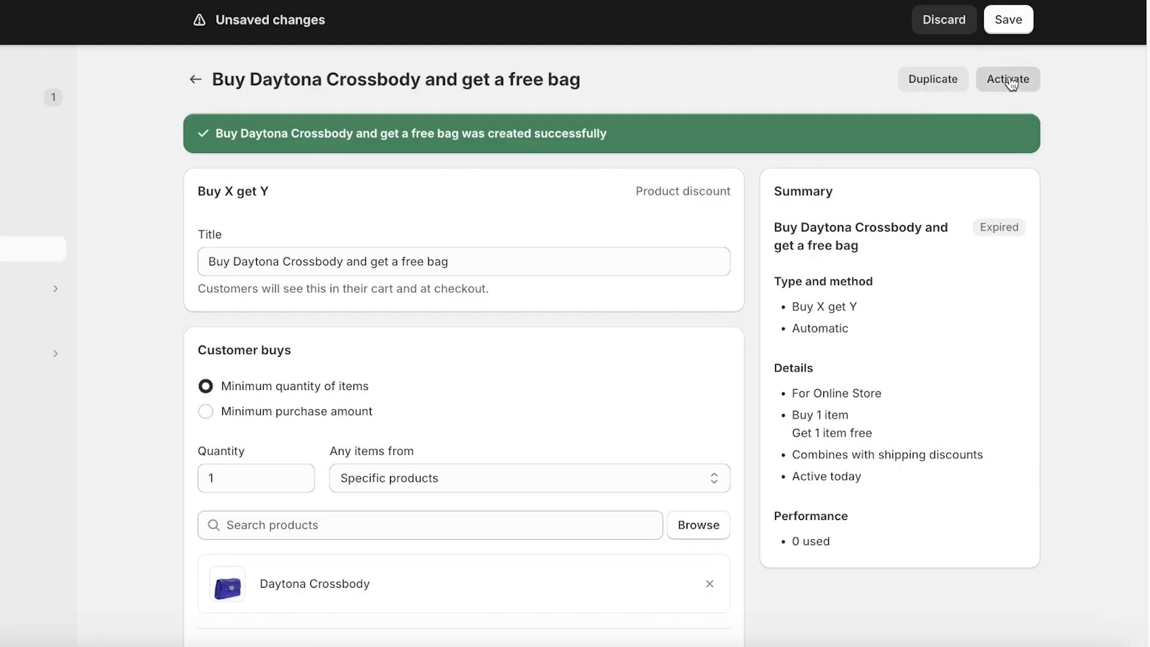
click(1010, 82)
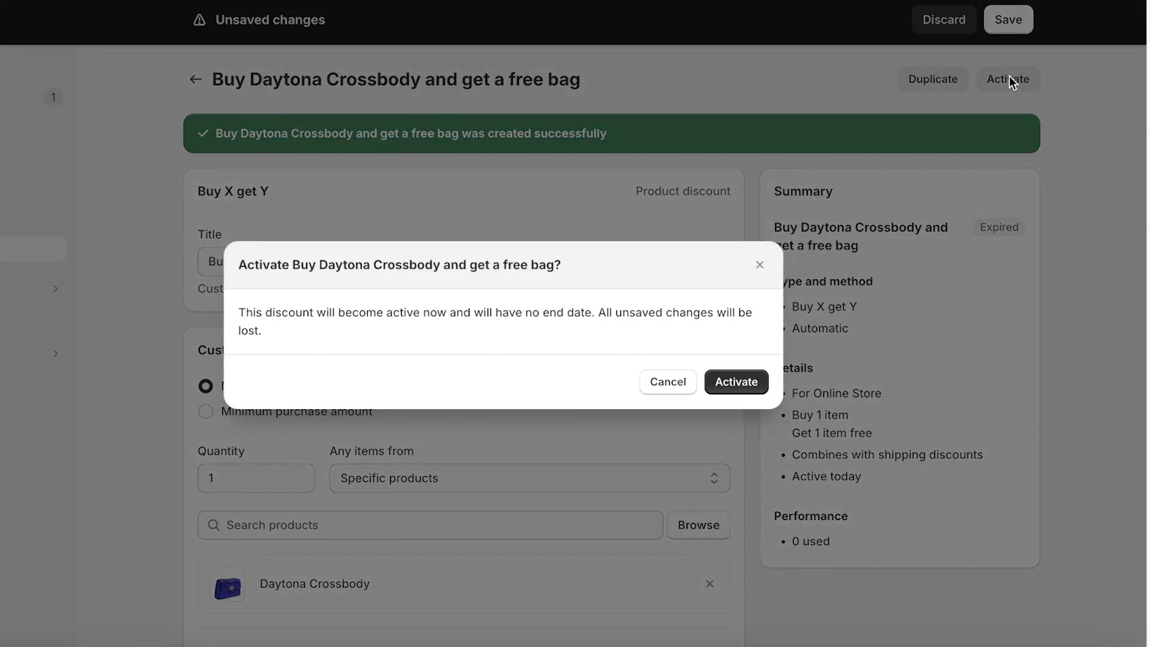
click(743, 385)
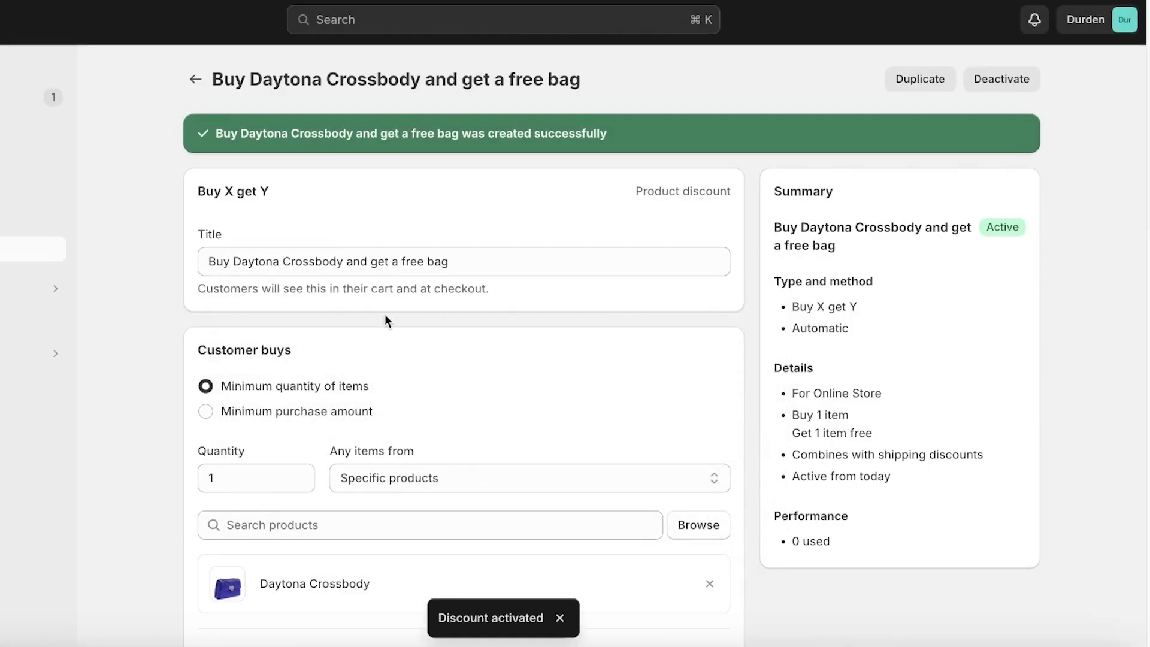
- Return to the discounts list, open the online store and go to the Daytona Crossbody product page
click(196, 80)
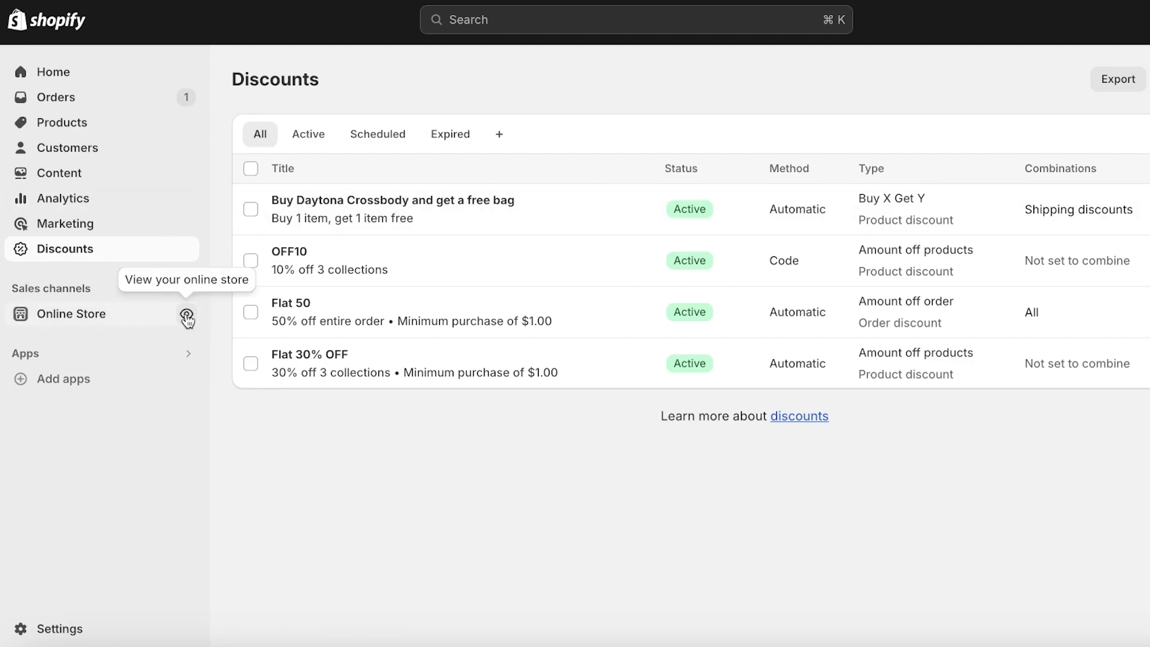
click(188, 314)
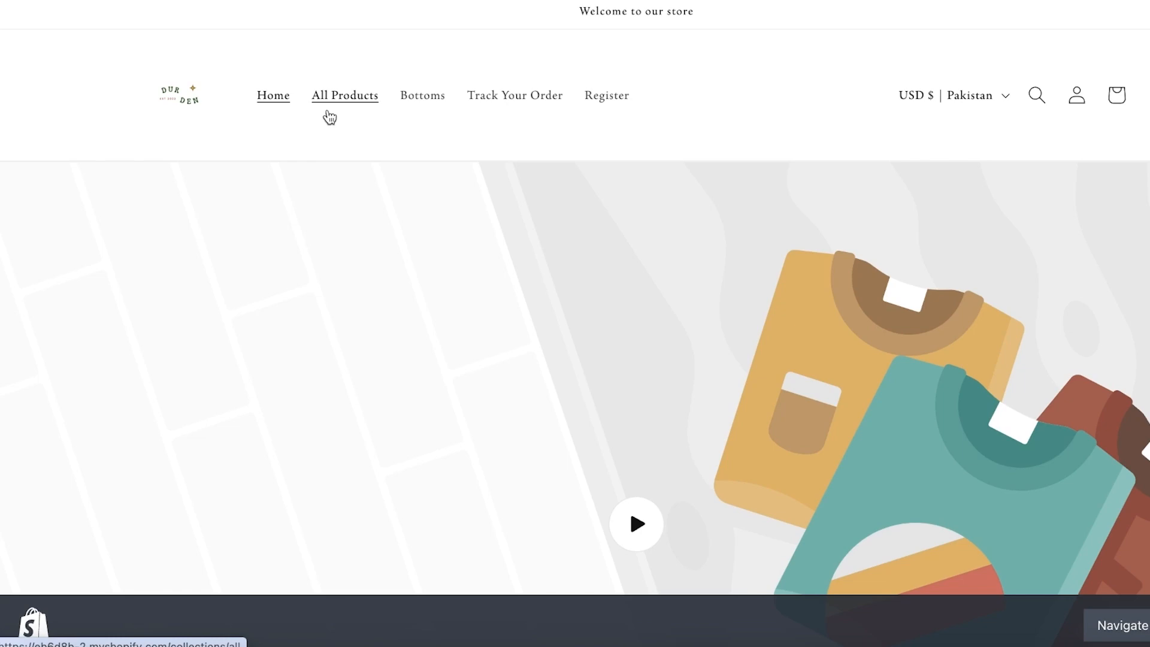
click(331, 114)
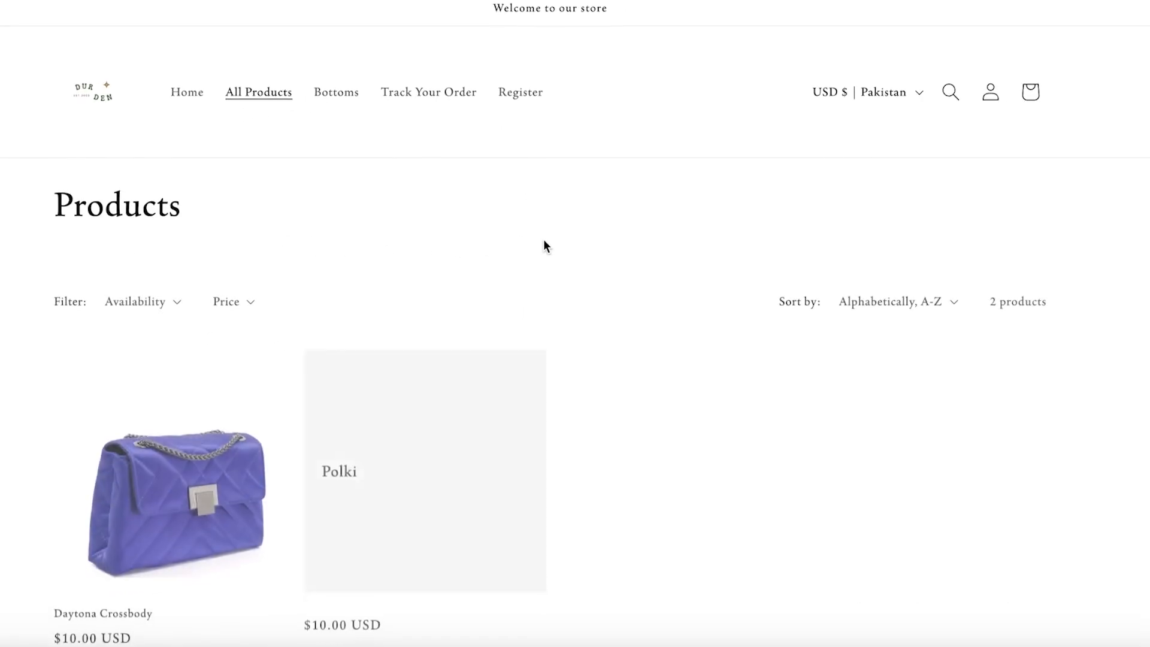
scroll(359, 240, down, 5)
click(158, 223)
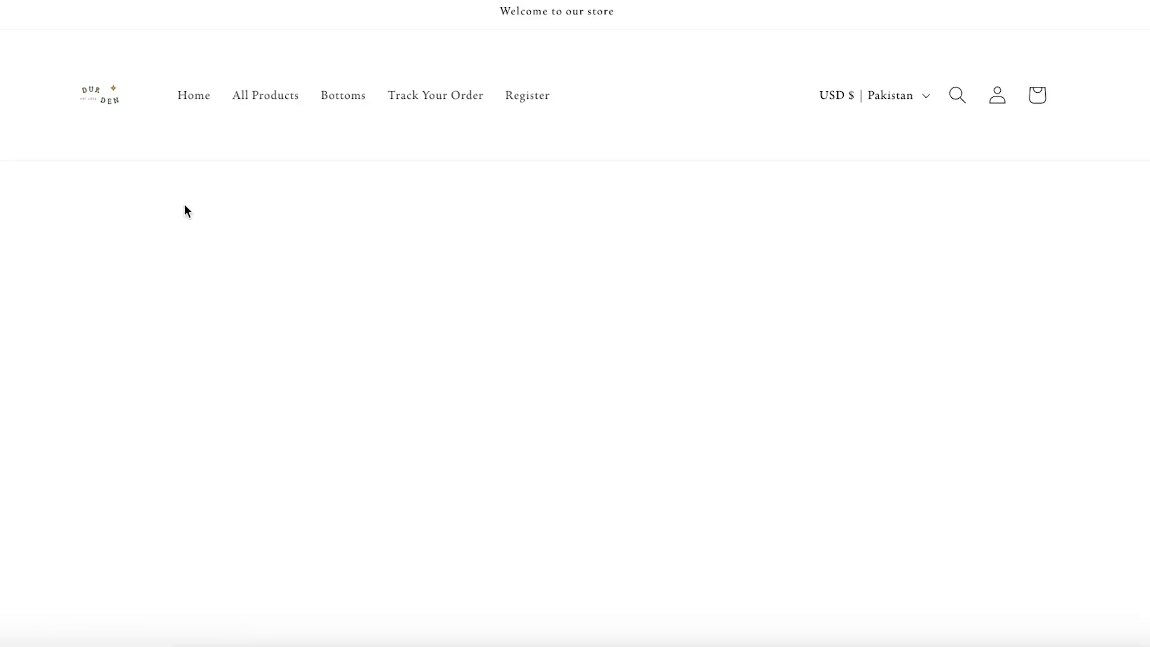
- Add one Daytona Crossbody to the store cart and proceed to checkout
scroll(742, 176, down, 6)
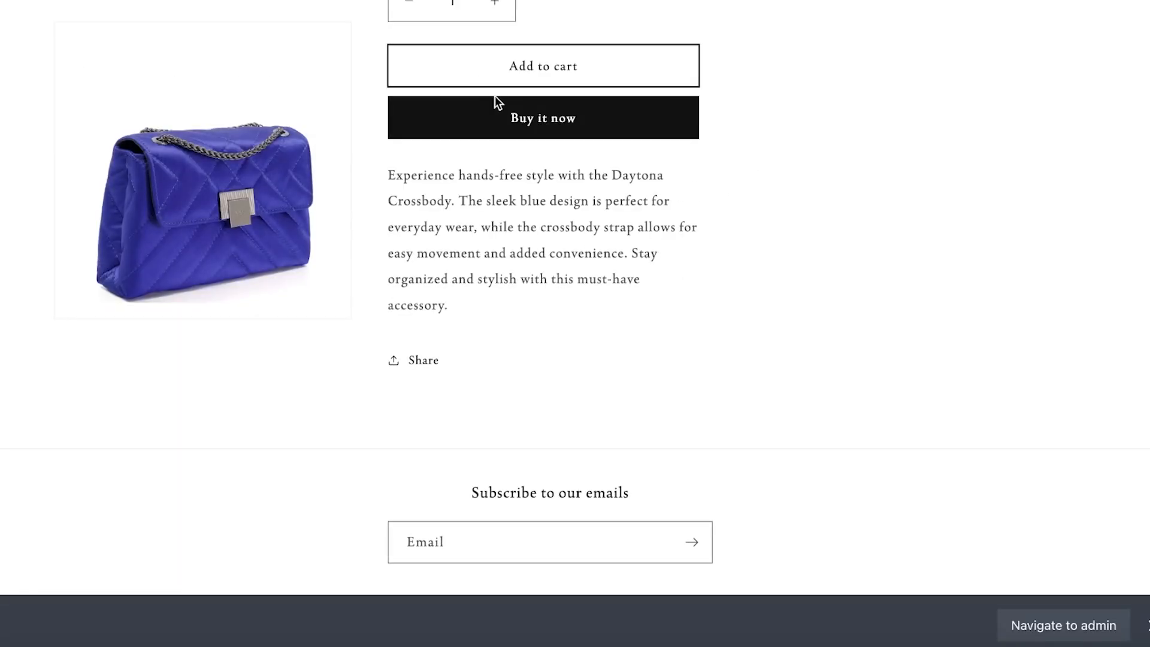
click(509, 64)
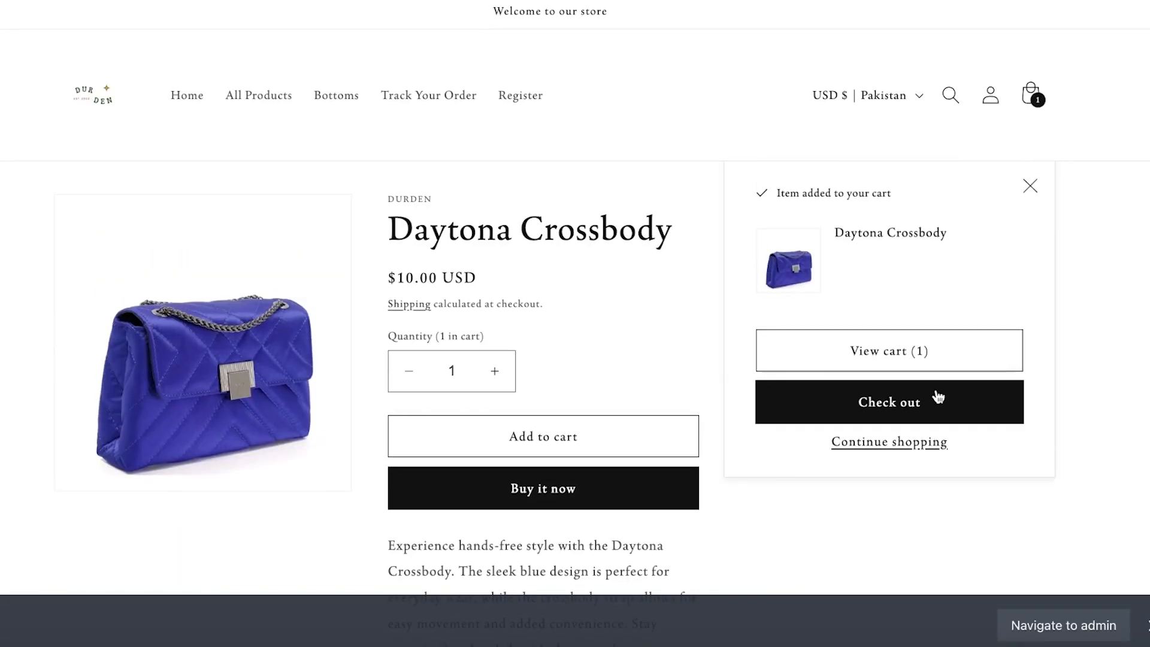
click(938, 397)
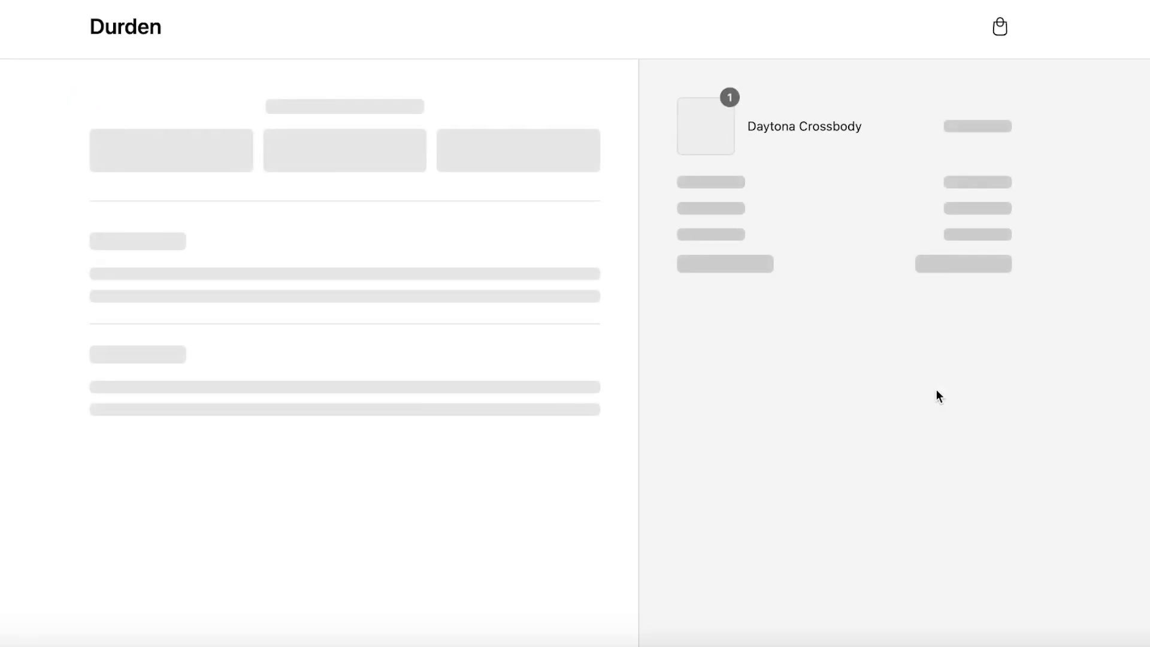
click(811, 209)
click(855, 91)
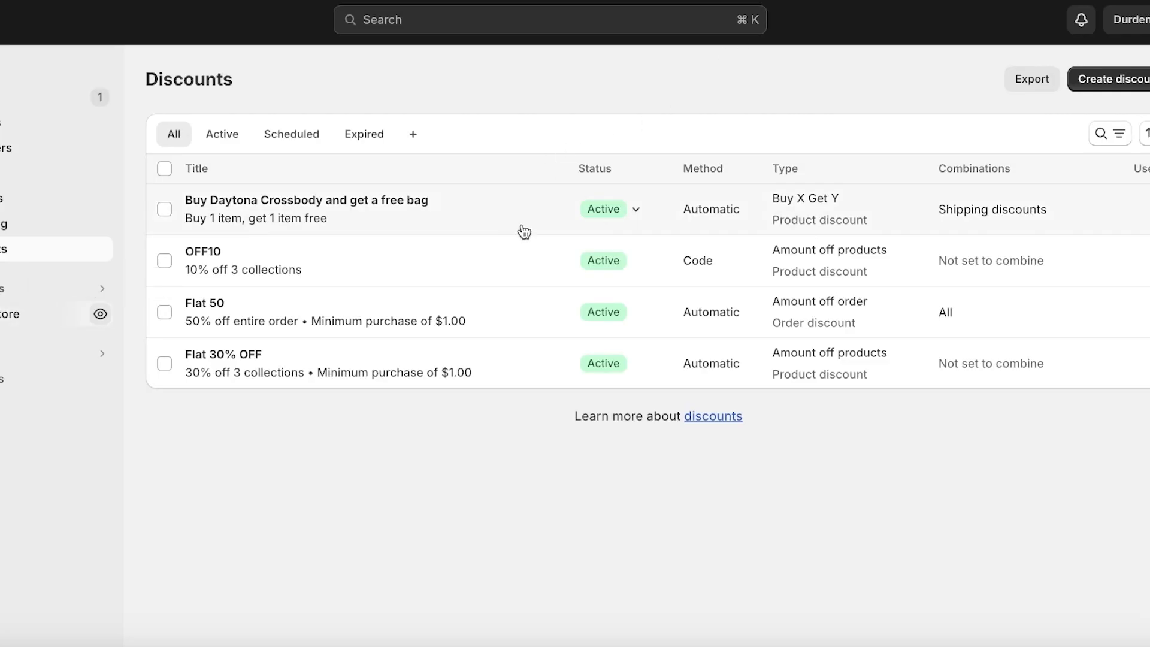
- Open the Daytona Crossbody discount from the discounts list and review its purchase conditions, free item, combinations and active dates
click(523, 227)
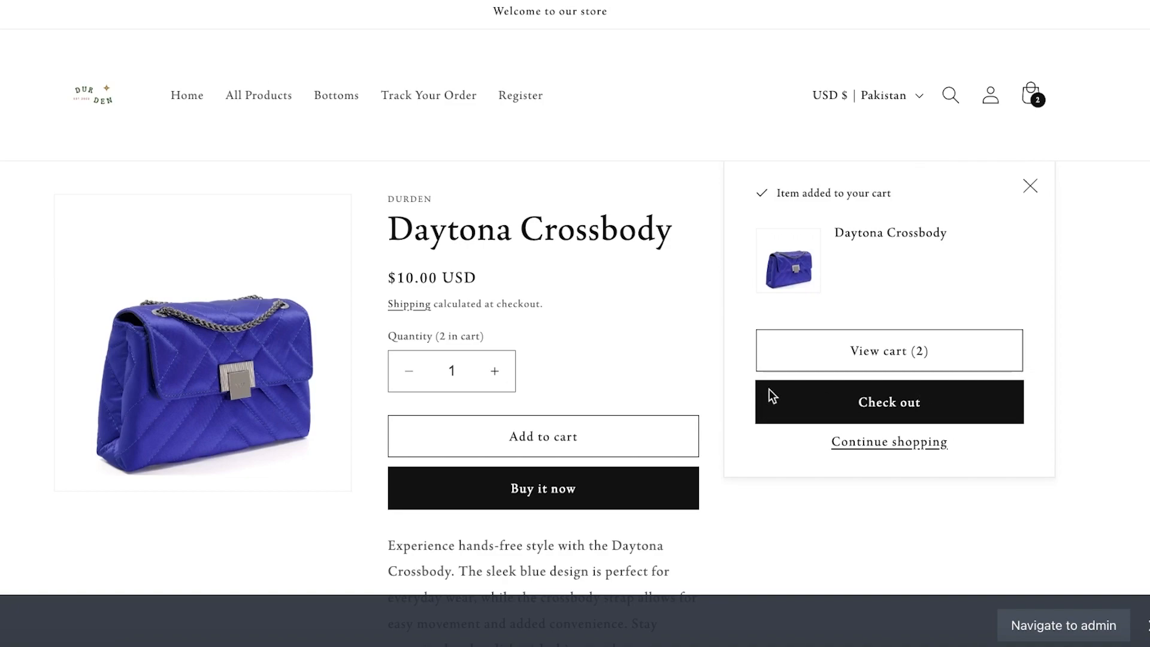
click(768, 389)
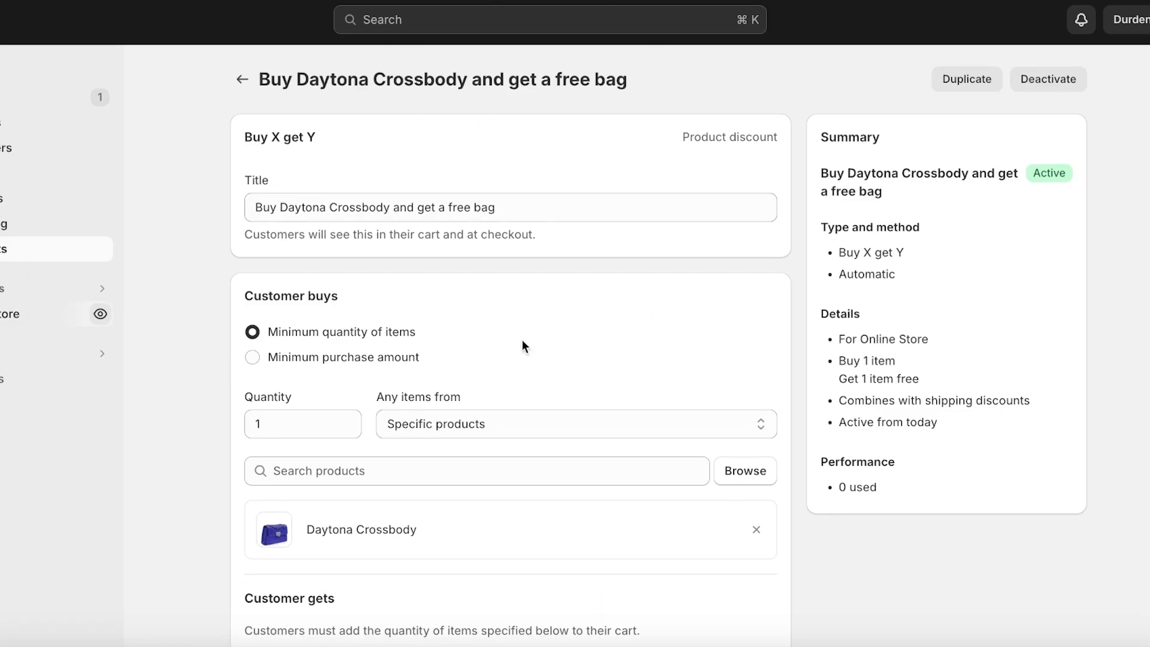
scroll(468, 331, down, 2)
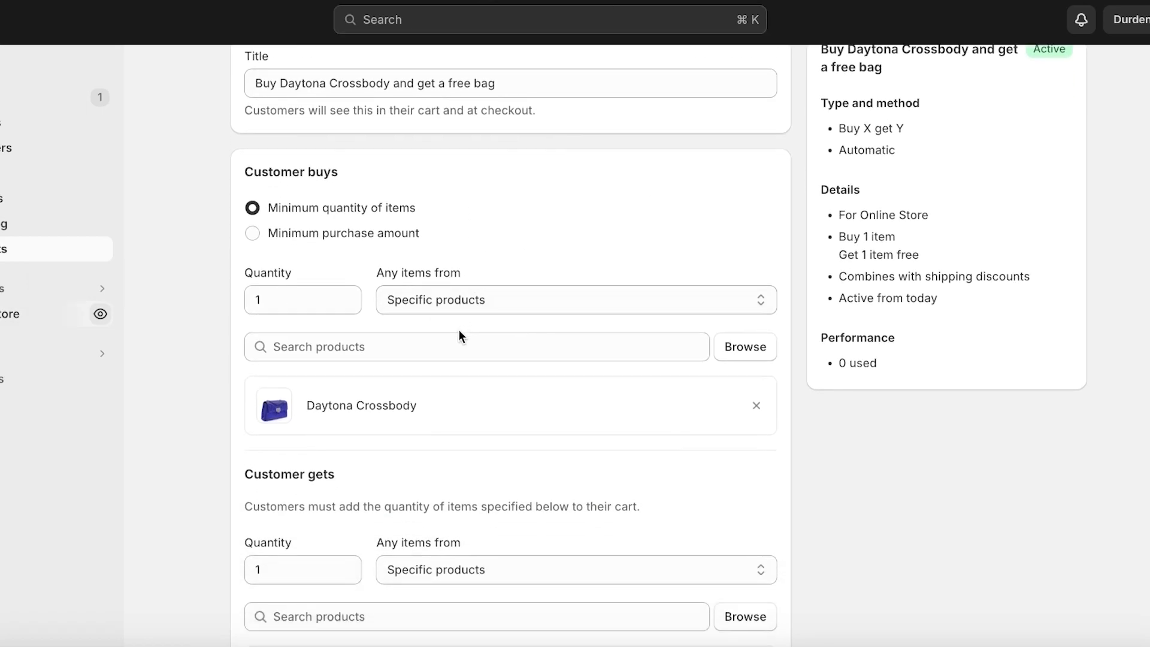
scroll(461, 329, down, 8)
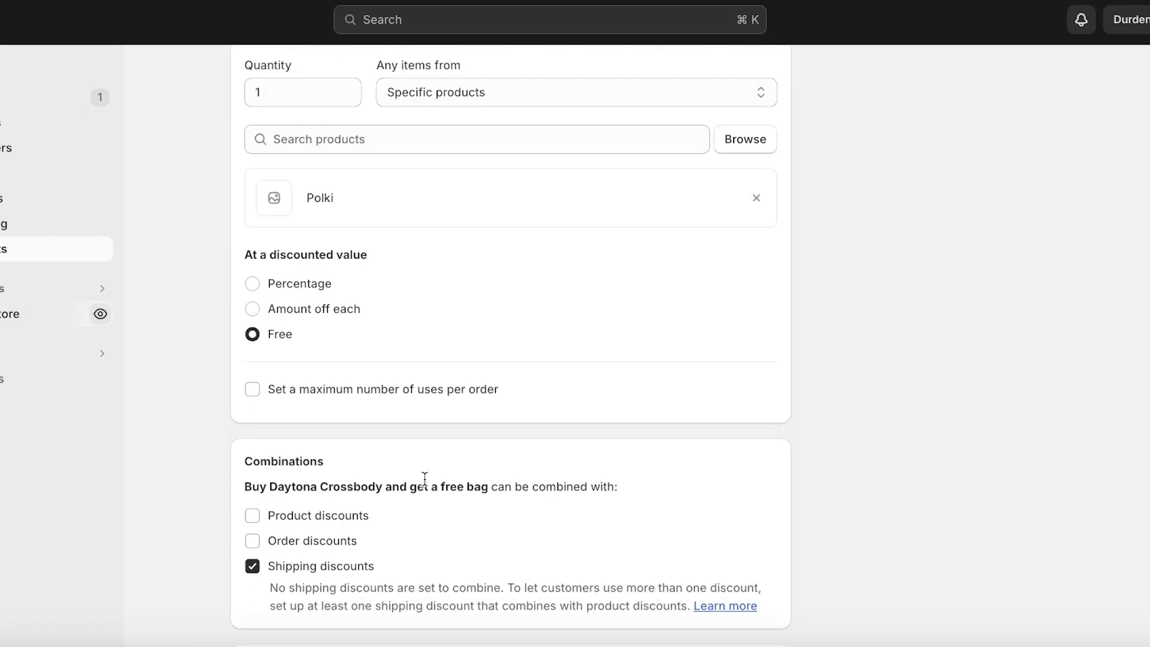
scroll(424, 476, down, 8)
scroll(419, 465, up, 18)
scroll(419, 465, down, 18)
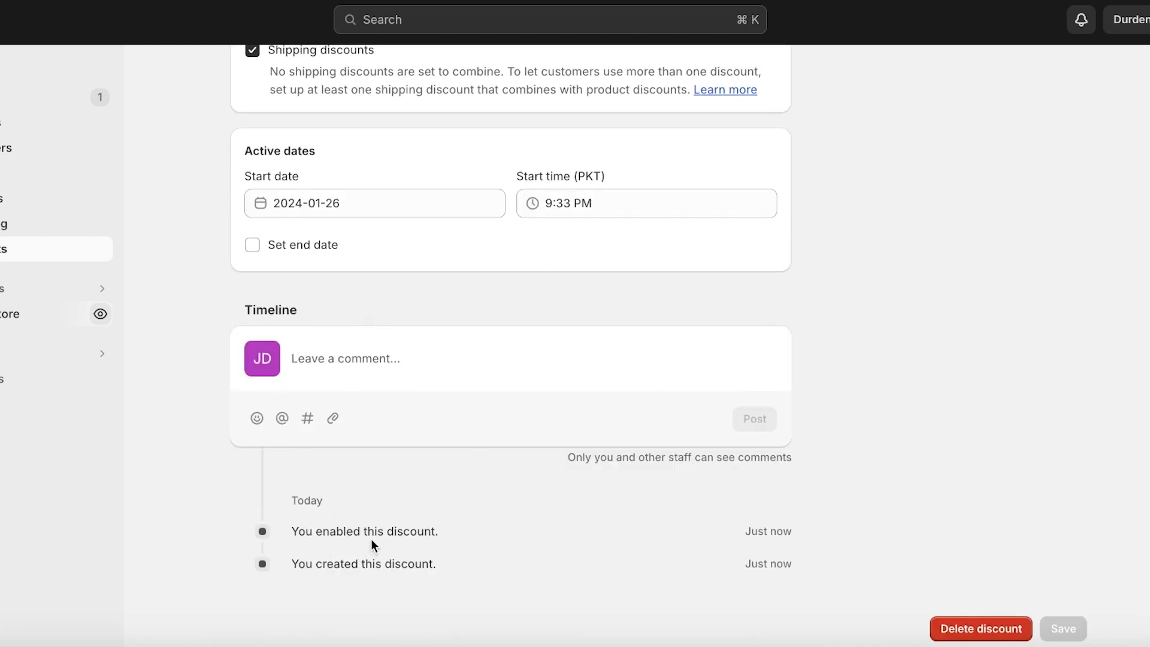
scroll(285, 549, up, 18)
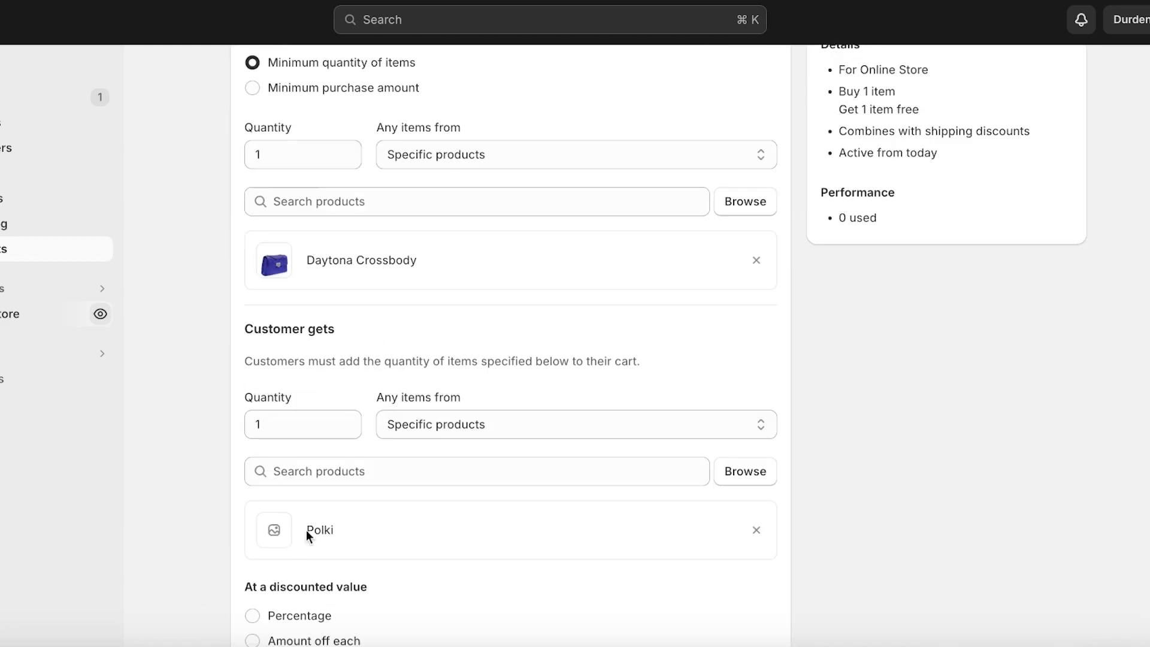
scroll(415, 458, down, 3)
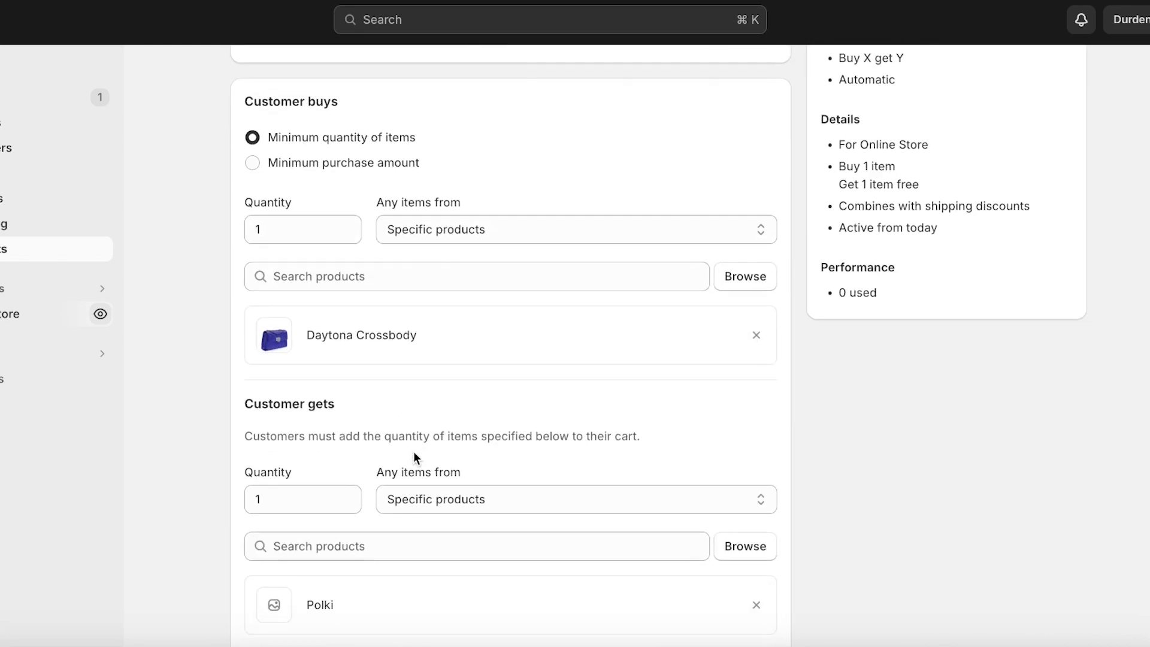
scroll(563, 281, up, 3)
- Deactivate the Buy Daytona Crossbody and get a free bag discount
click(1073, 84)
click(788, 370)
scroll(477, 233, down, 4)
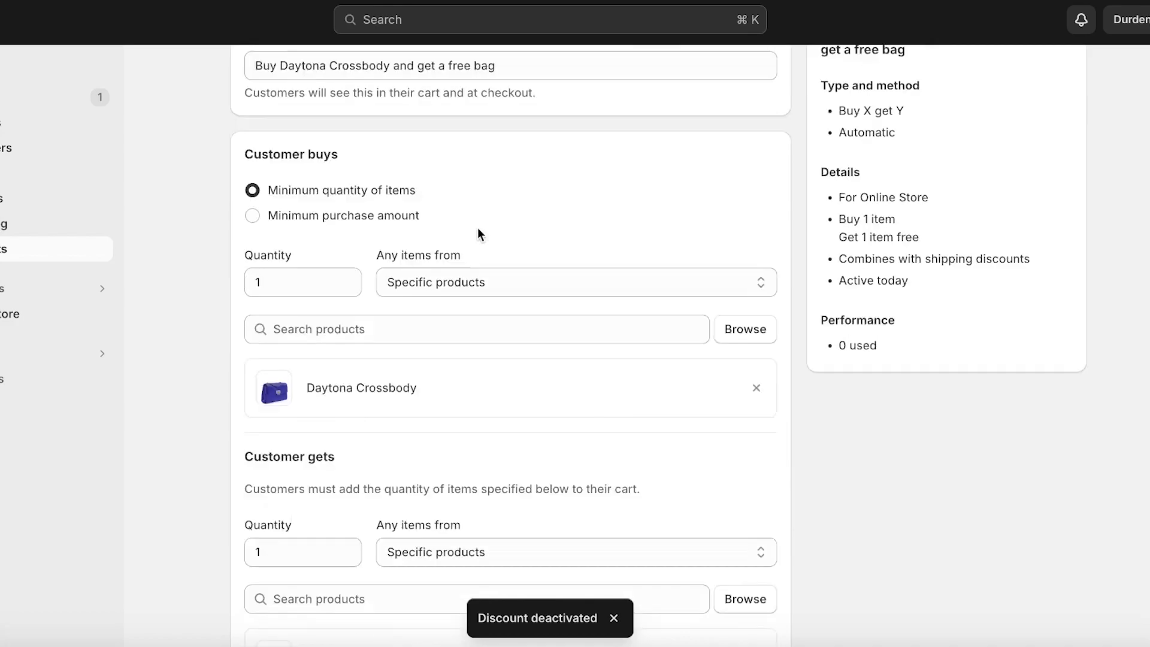
- Reopen the deactivated Daytona Crossbody discount from the discounts list and look over its settings
click(60, 252)
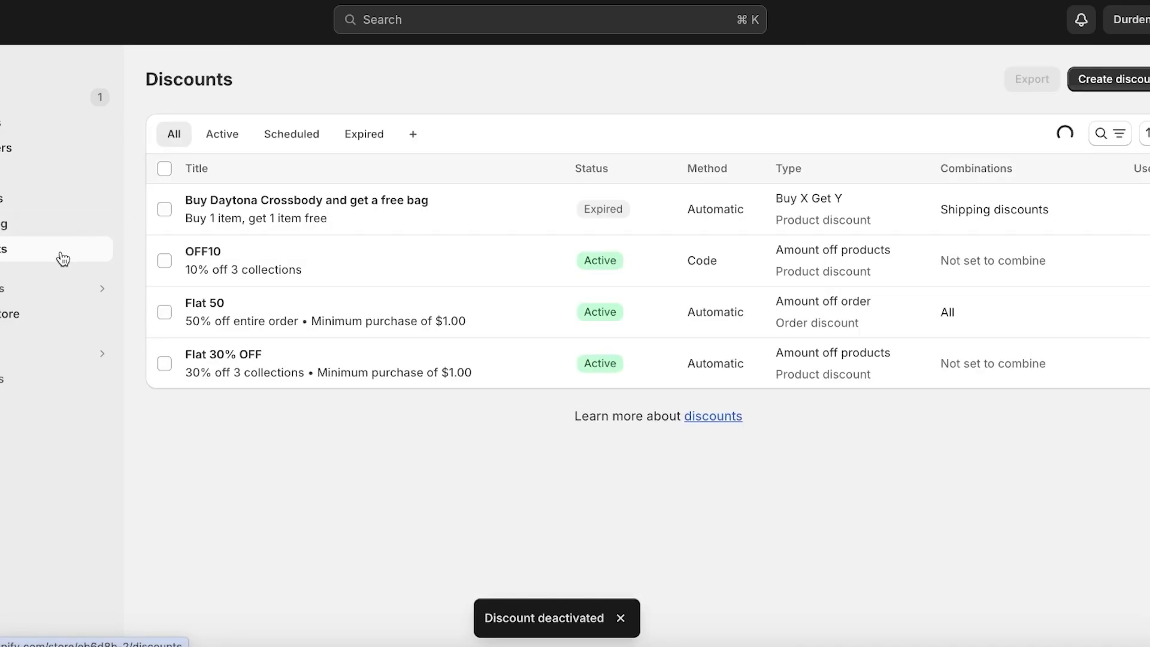
click(560, 207)
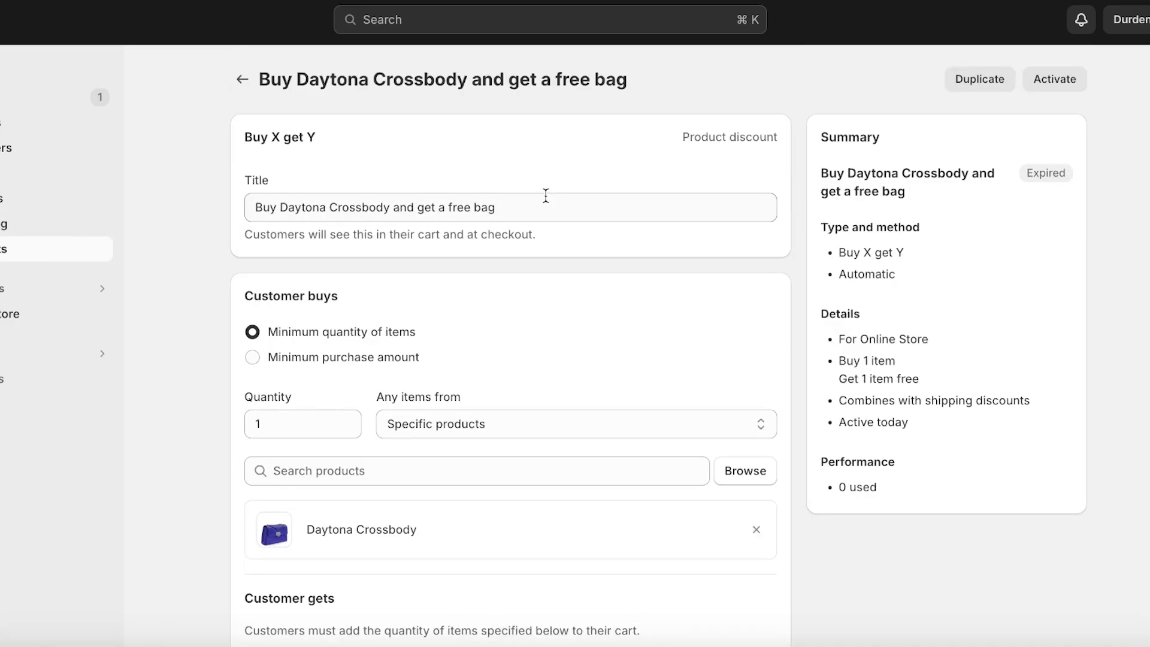
scroll(313, 228, down, 10)
scroll(313, 232, up, 10)
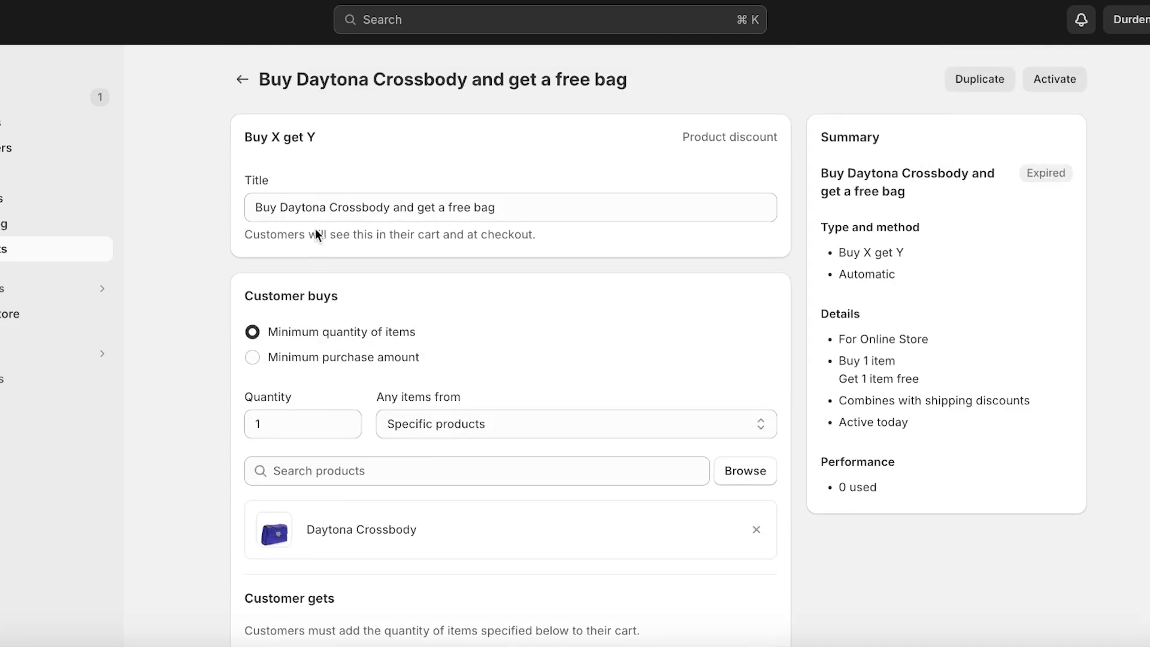
click(980, 77)
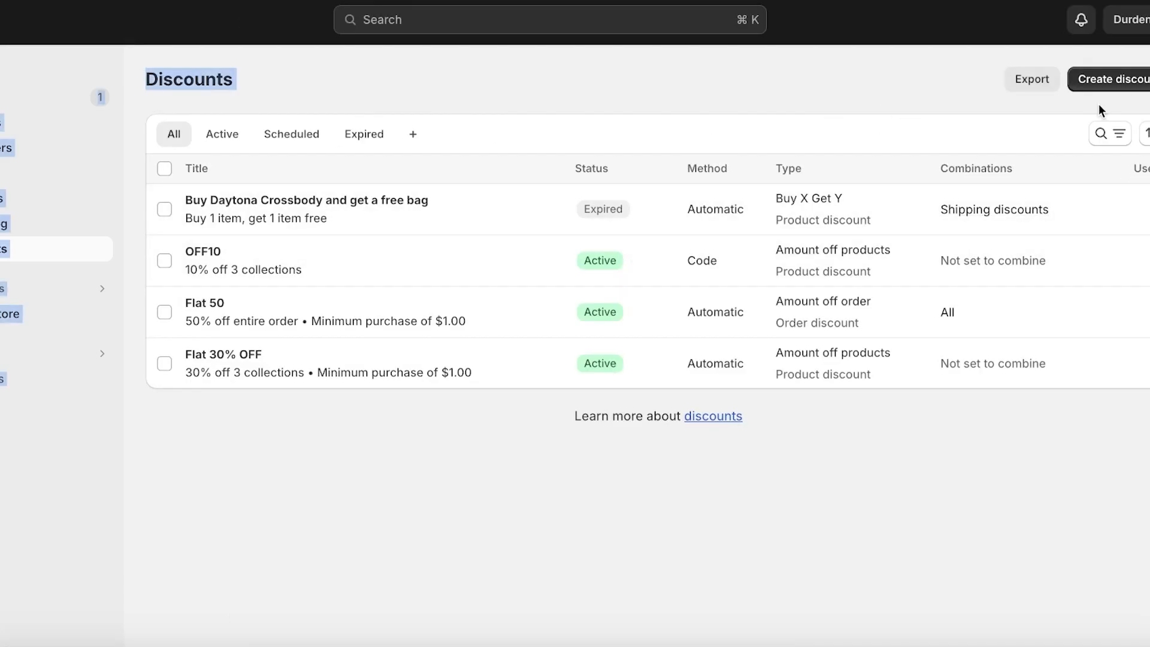
- Create a new Buy X get Y discount using the discount code method with the code AAA
click(1079, 77)
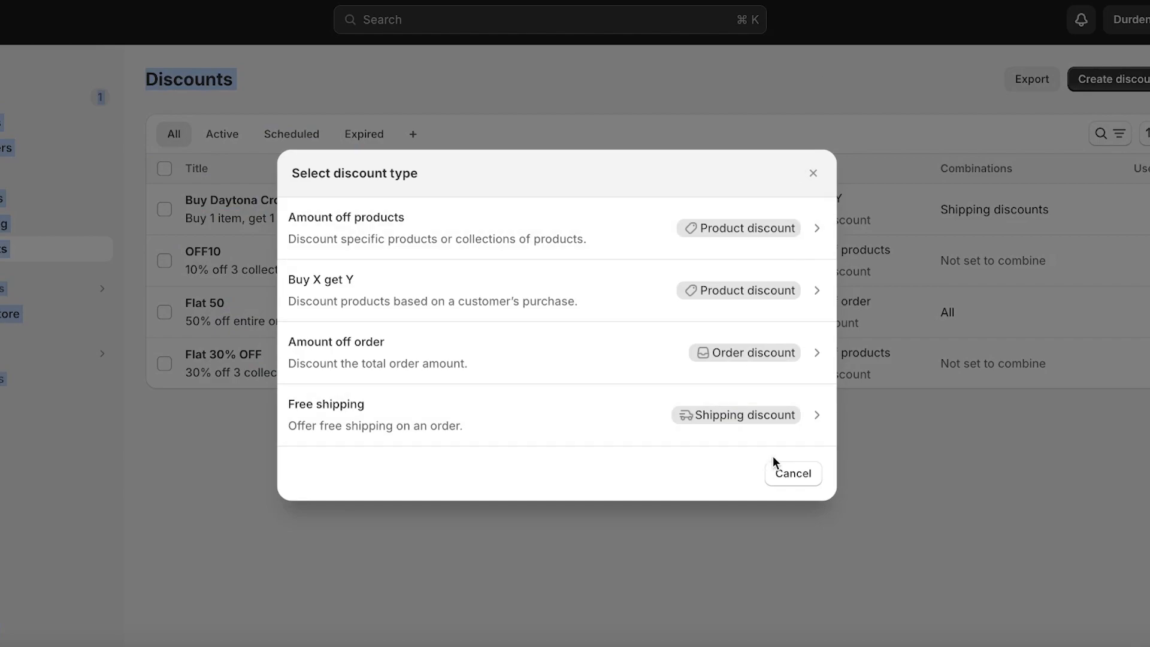
click(500, 294)
click(427, 204)
click(317, 206)
click(340, 258)
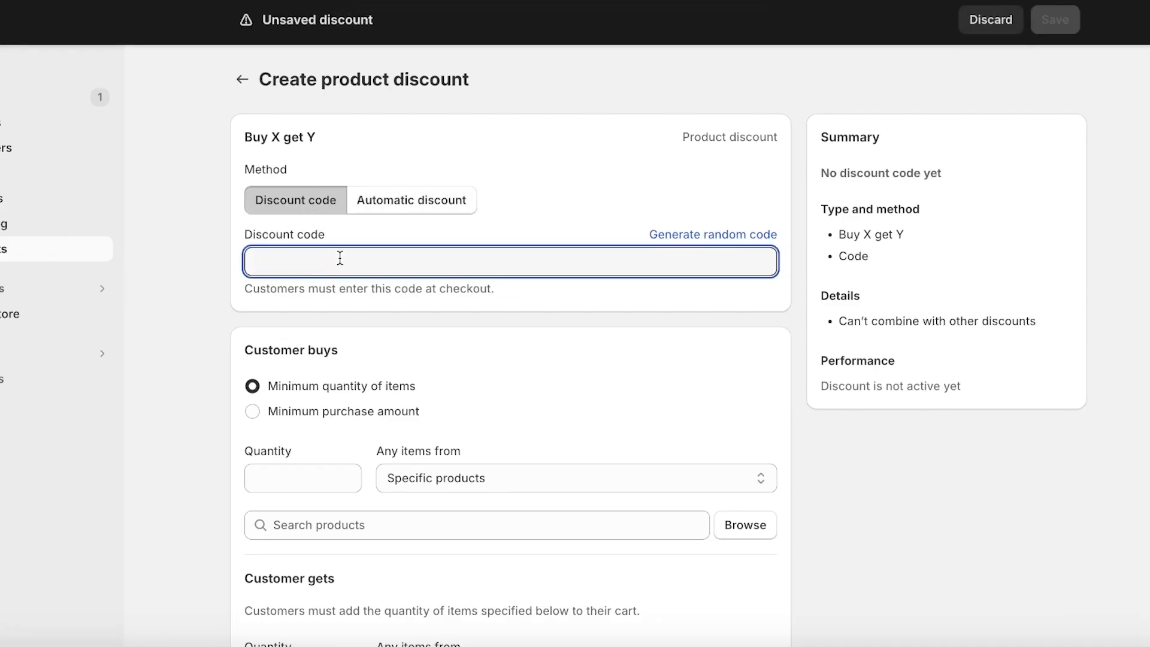
text(AAA)
- Require customers to buy a minimum quantity of 1 of the Daytona Crossbody
scroll(465, 379, down, 3)
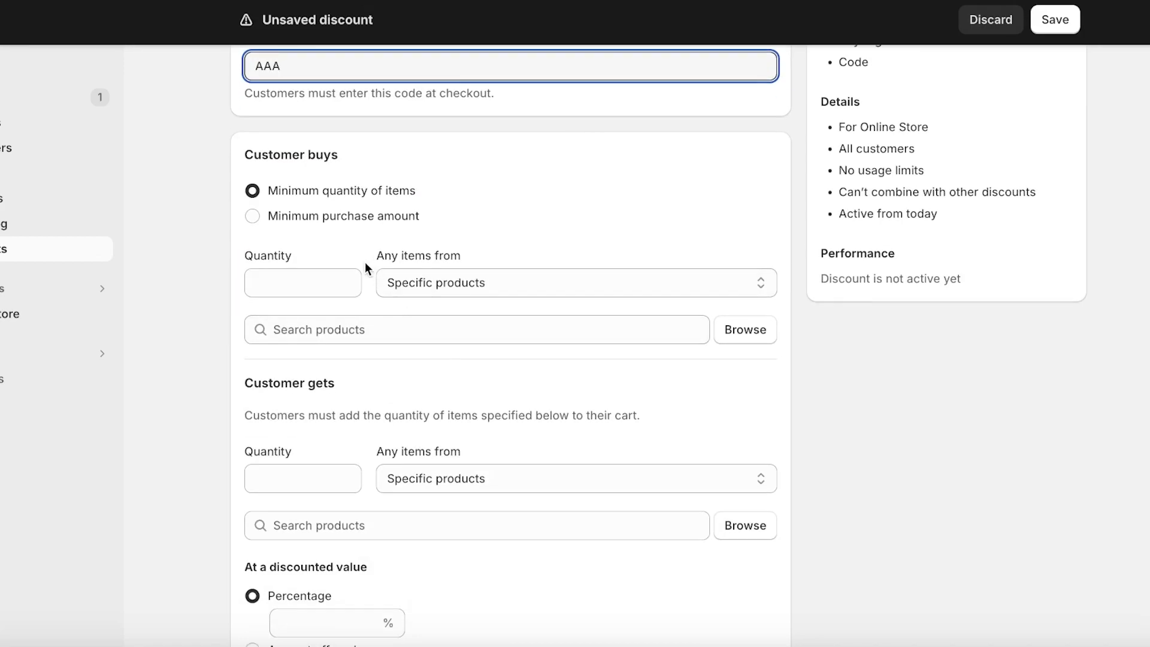
click(440, 283)
click(439, 285)
click(328, 284)
text(1)
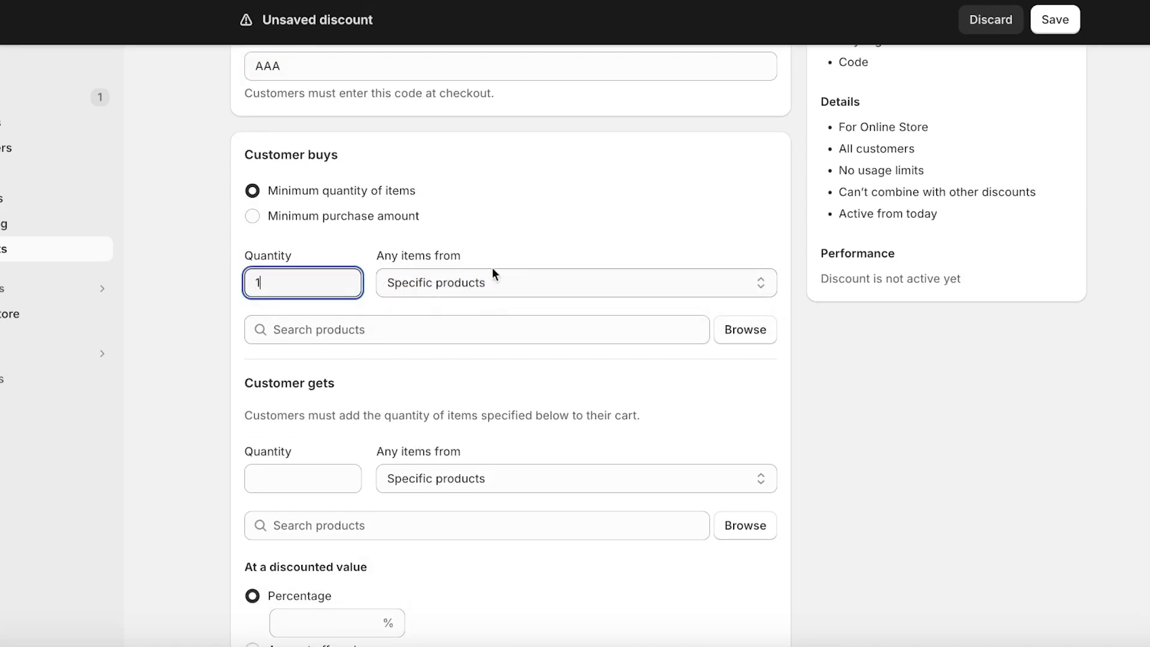
click(526, 330)
click(745, 326)
click(292, 146)
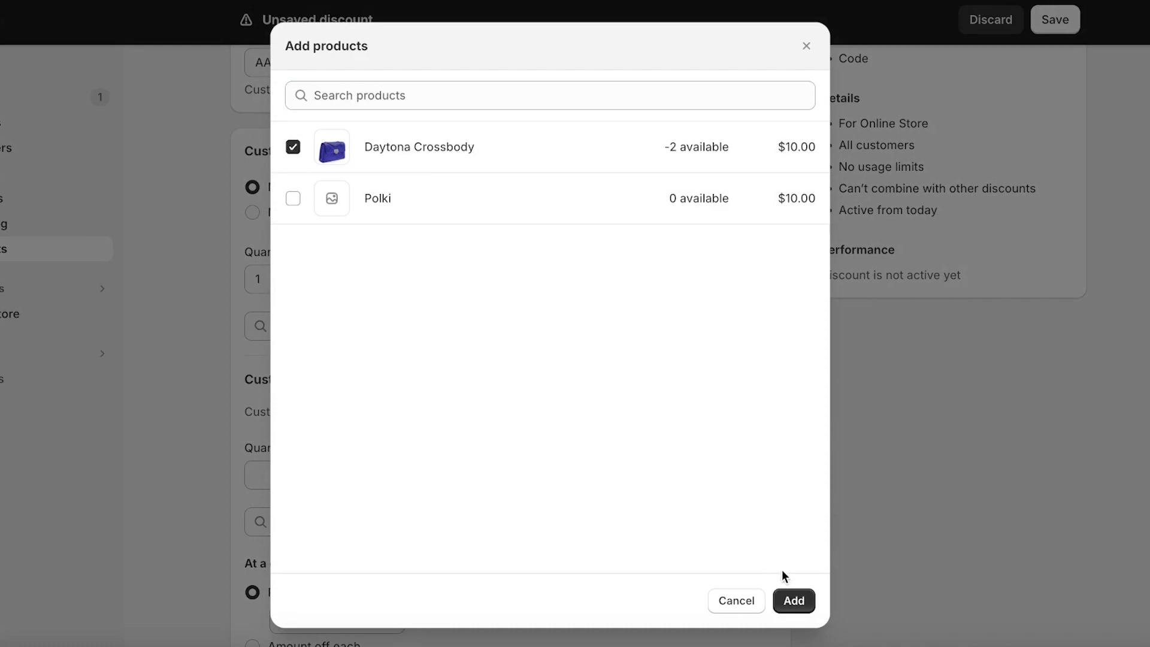
click(792, 598)
- Set what the customer gets to a quantity of 1 of the Polki product
click(328, 504)
text(1)
scroll(531, 501, down, 3)
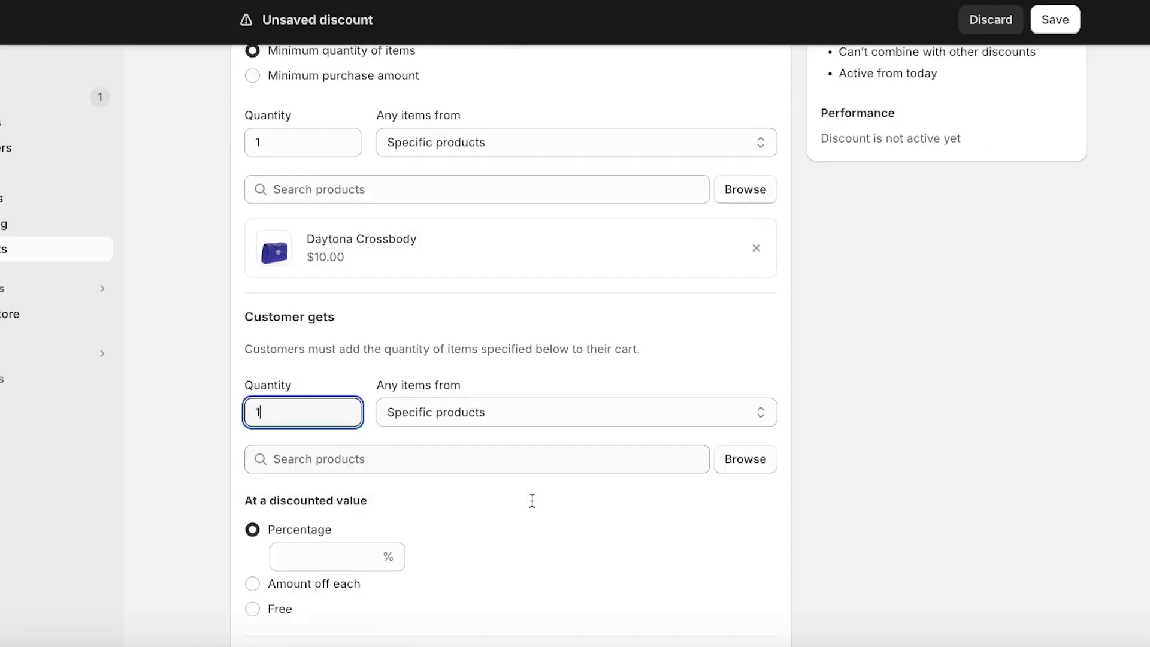
click(490, 353)
click(745, 351)
click(467, 205)
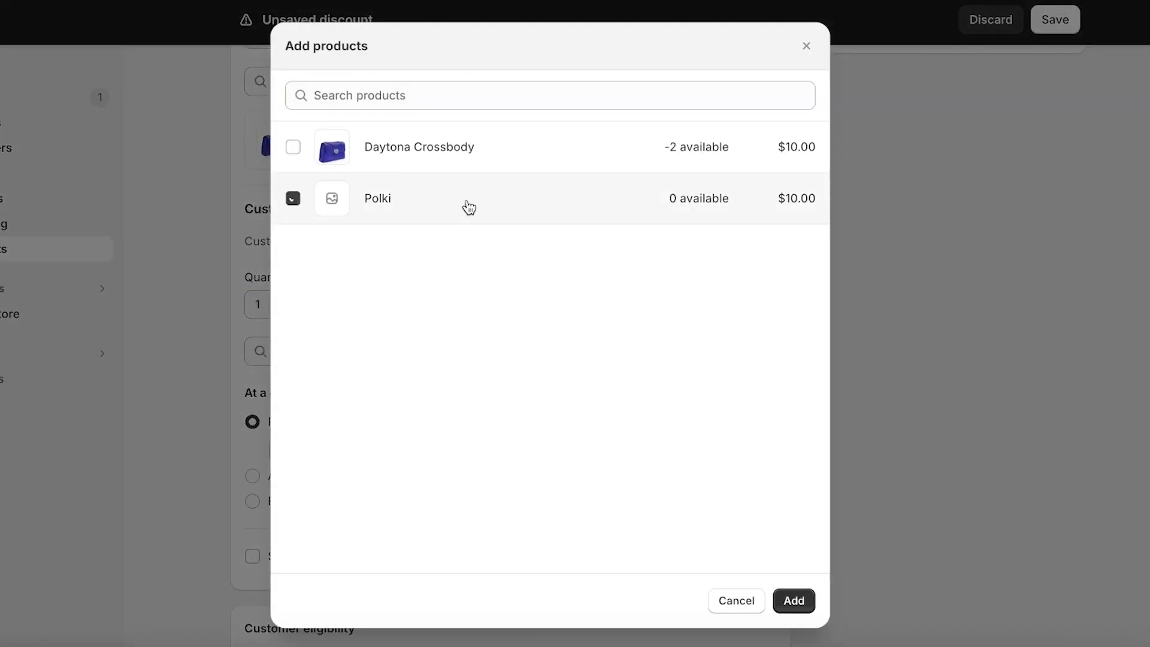
click(791, 598)
- Try the discounted value options and enter a percentage discount of 9%
scroll(321, 326, down, 3)
click(318, 345)
click(324, 291)
click(313, 267)
click(367, 288)
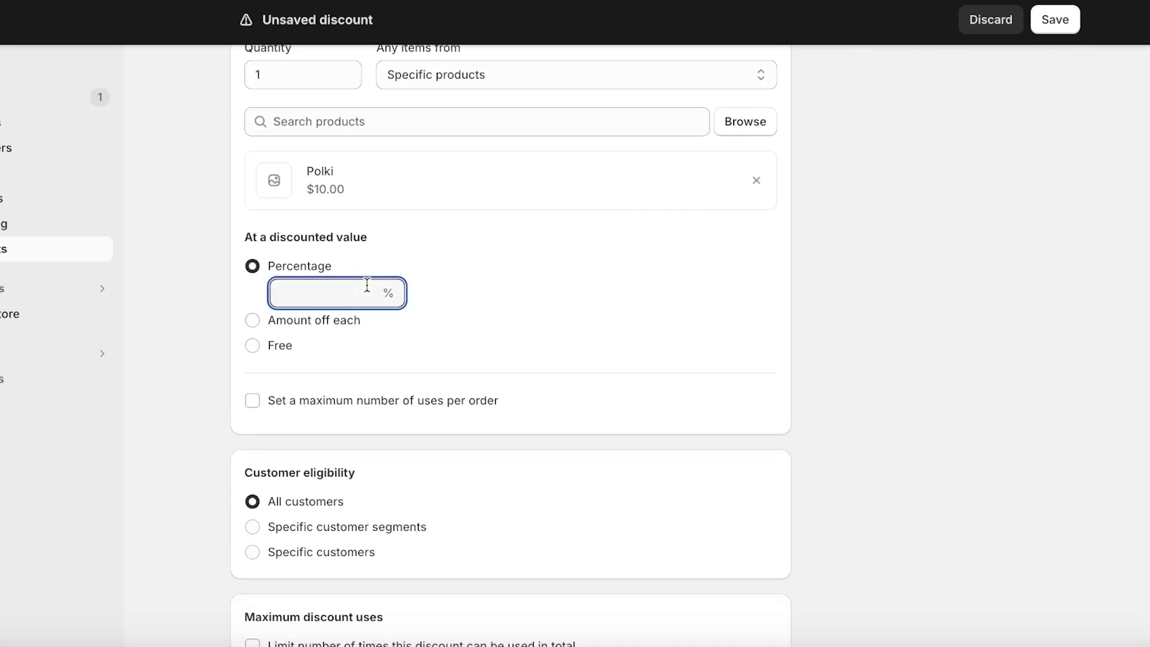
click(519, 305)
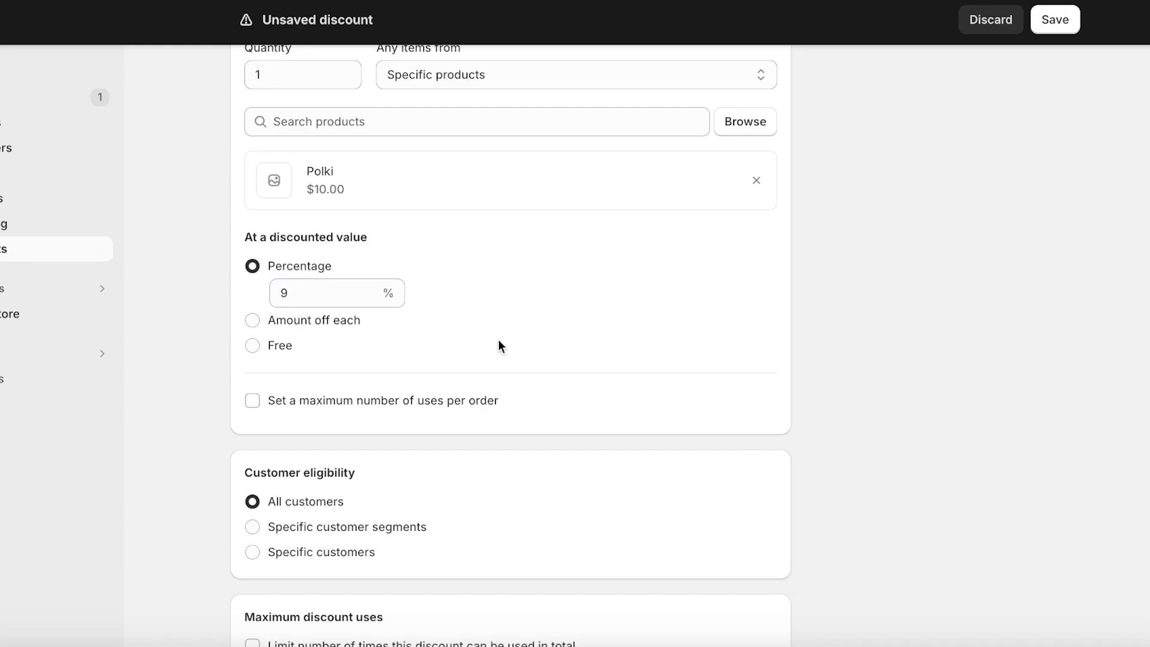
- Set the discounted value to an amount off each item of $9.00
click(282, 325)
click(339, 309)
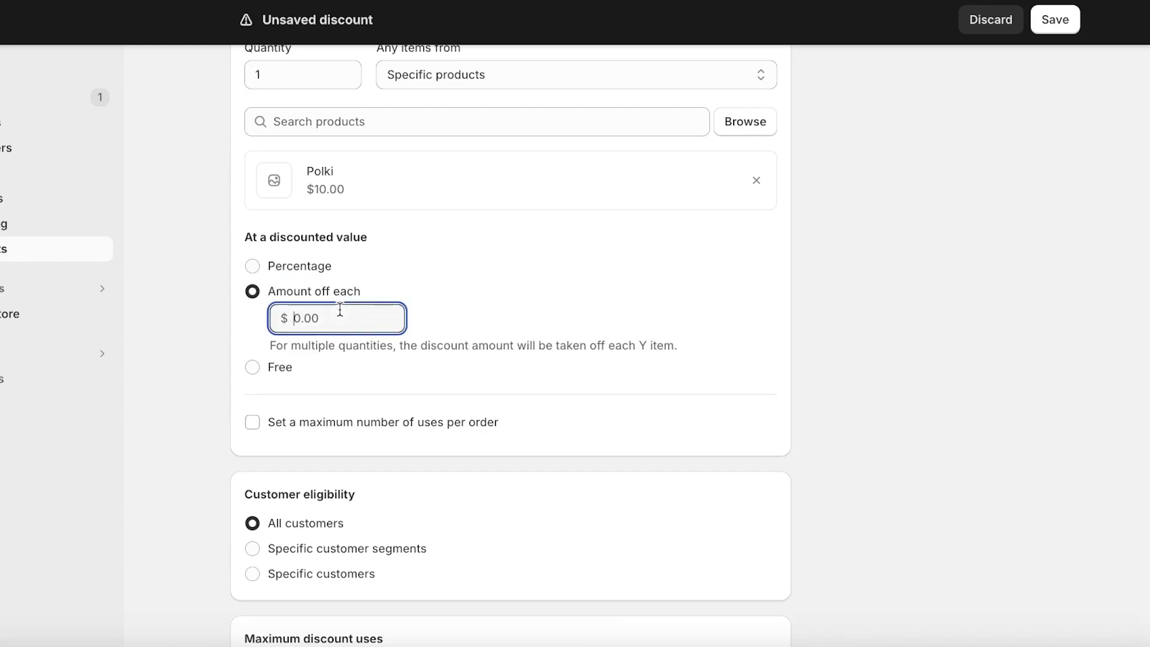
text(9)
click(663, 322)
scroll(416, 301, down, 3)
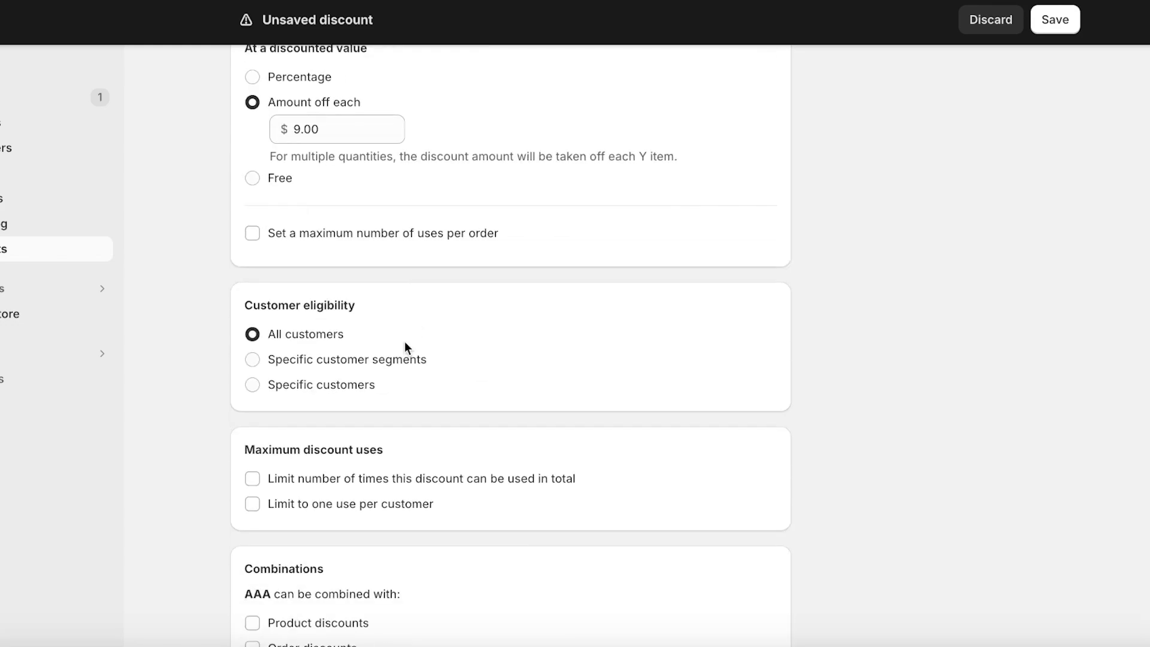
- Limit the AAA discount to 100 total uses, keep it available to all customers, and save the discount
scroll(403, 345, up, 3)
scroll(401, 353, down, 2)
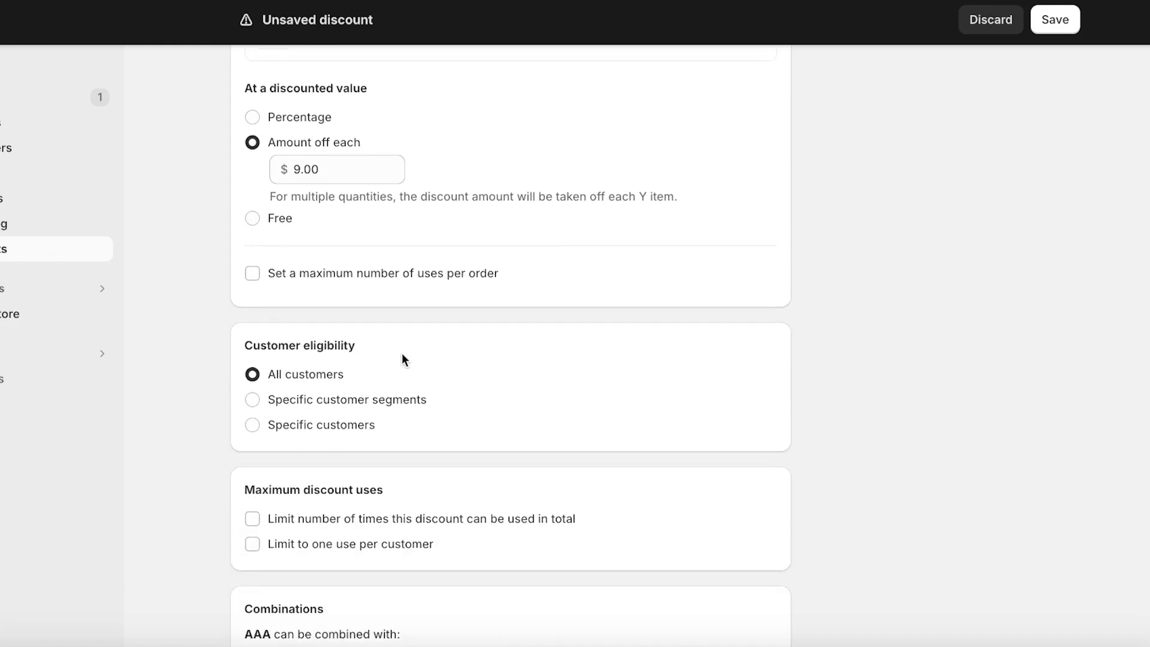
scroll(416, 189, down, 3)
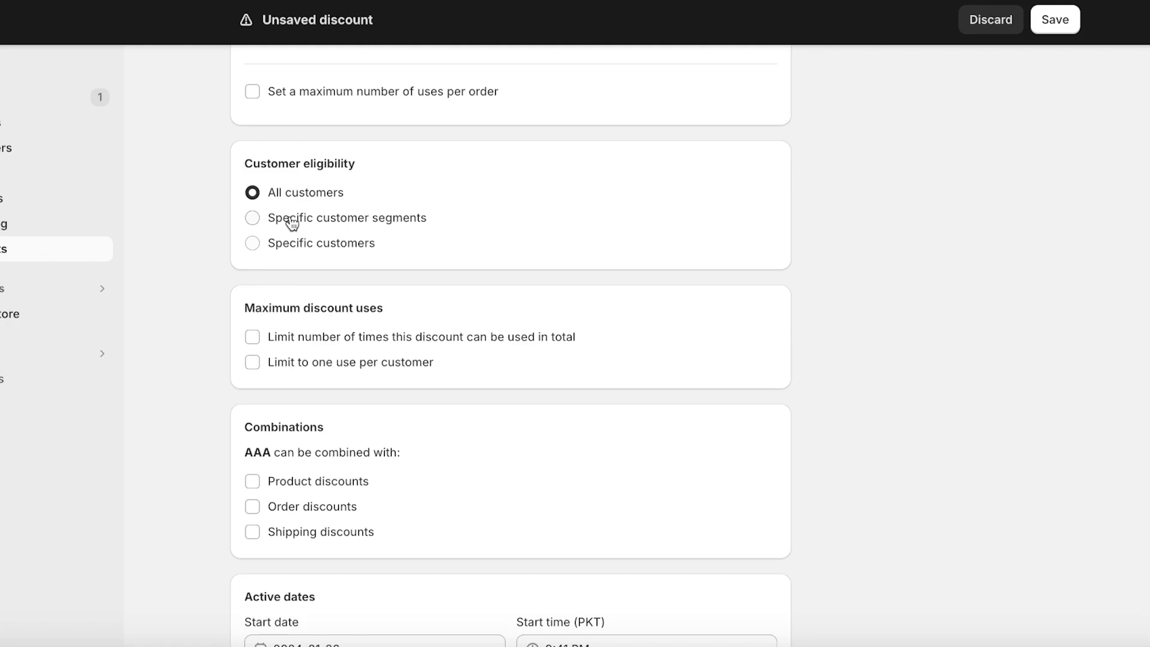
scroll(298, 331, down, 2)
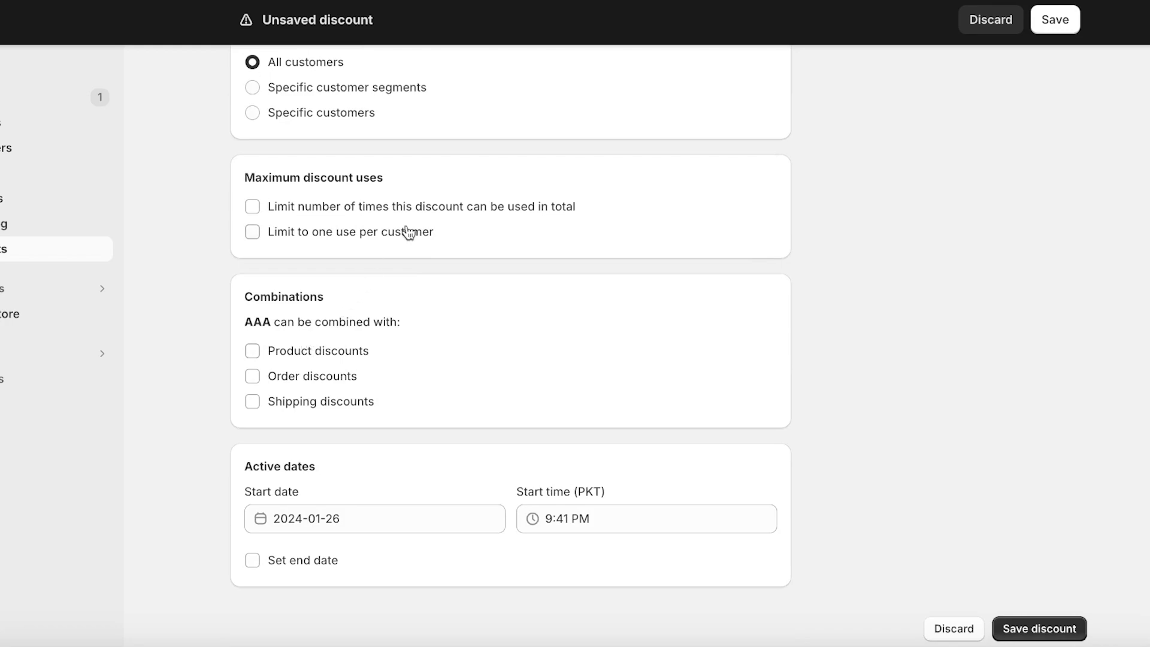
click(318, 220)
click(319, 237)
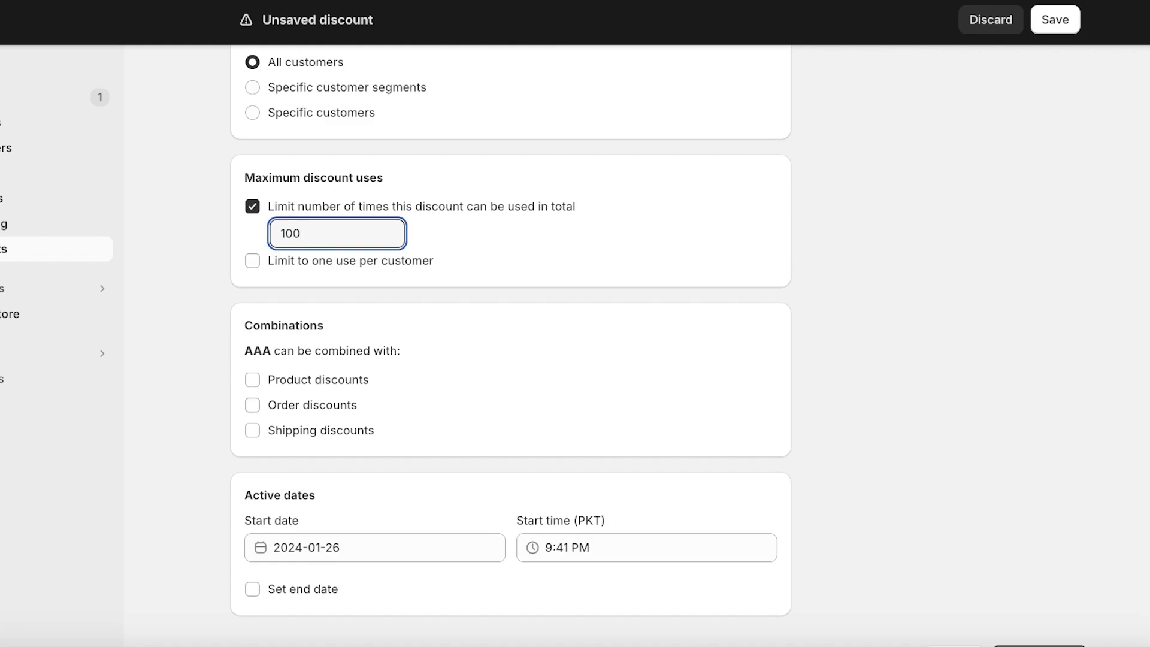
click(424, 296)
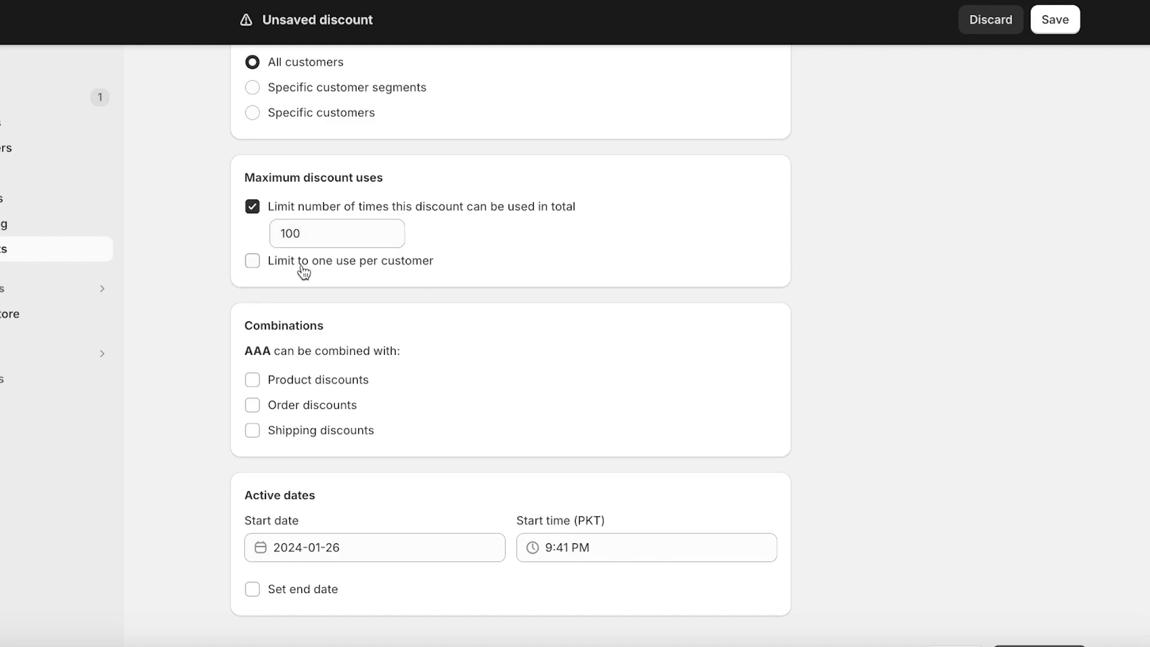
scroll(673, 457, down, 1)
click(1038, 628)
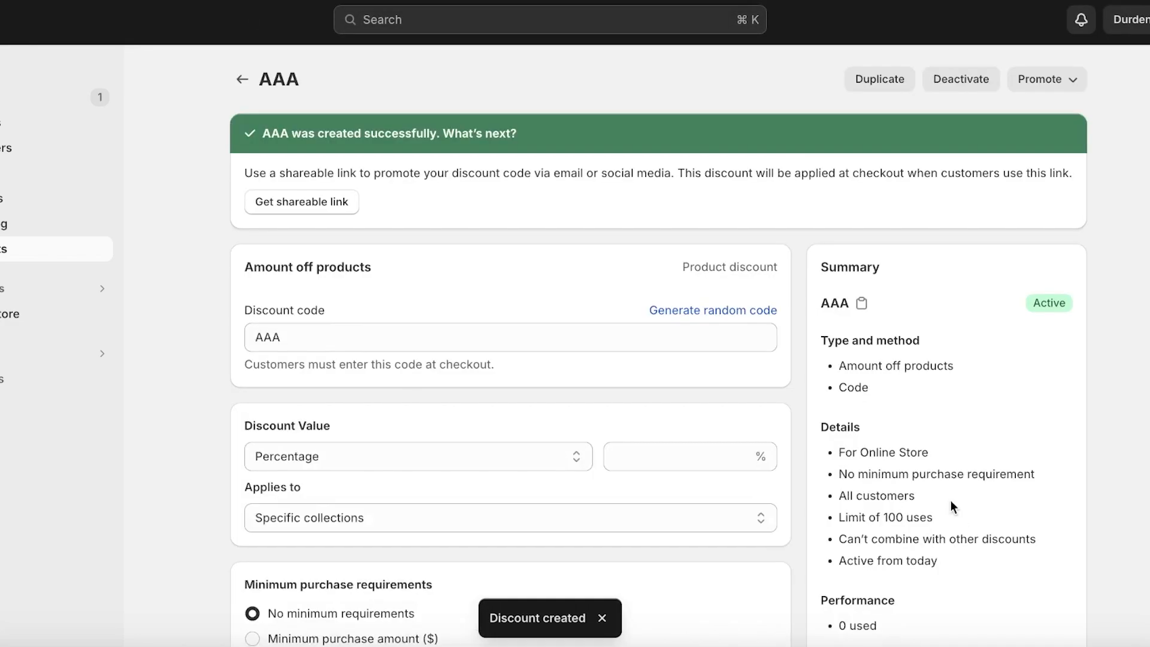
- Copy the shareable link for the AAA discount and open it in the browser to load the storefront
click(25, 255)
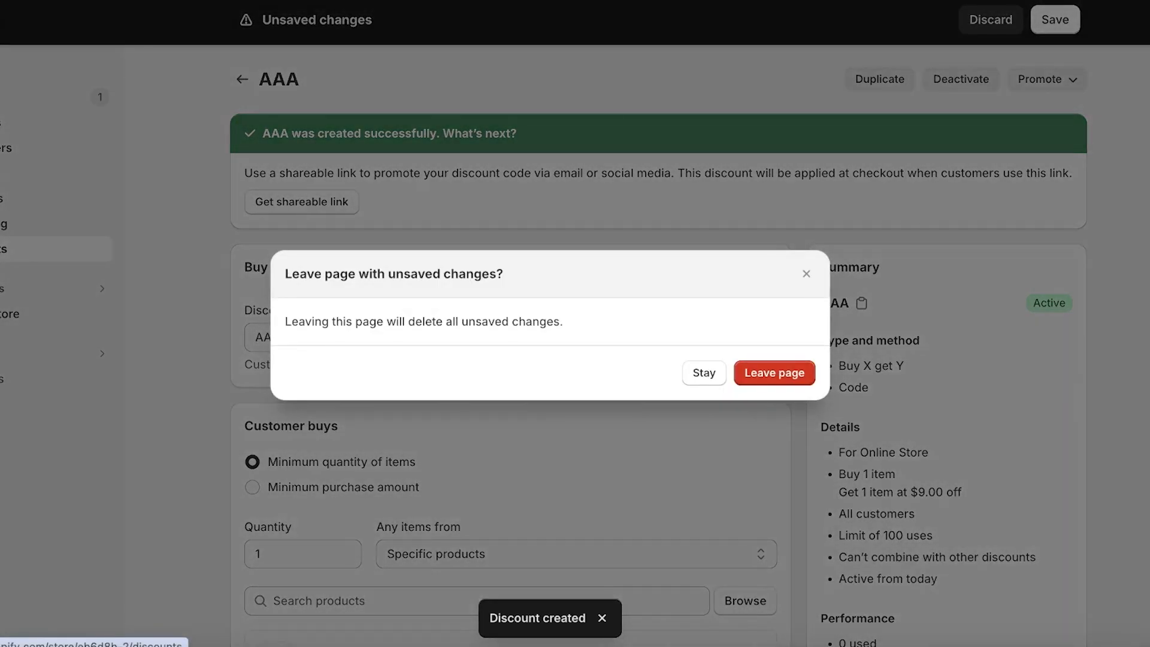
click(806, 273)
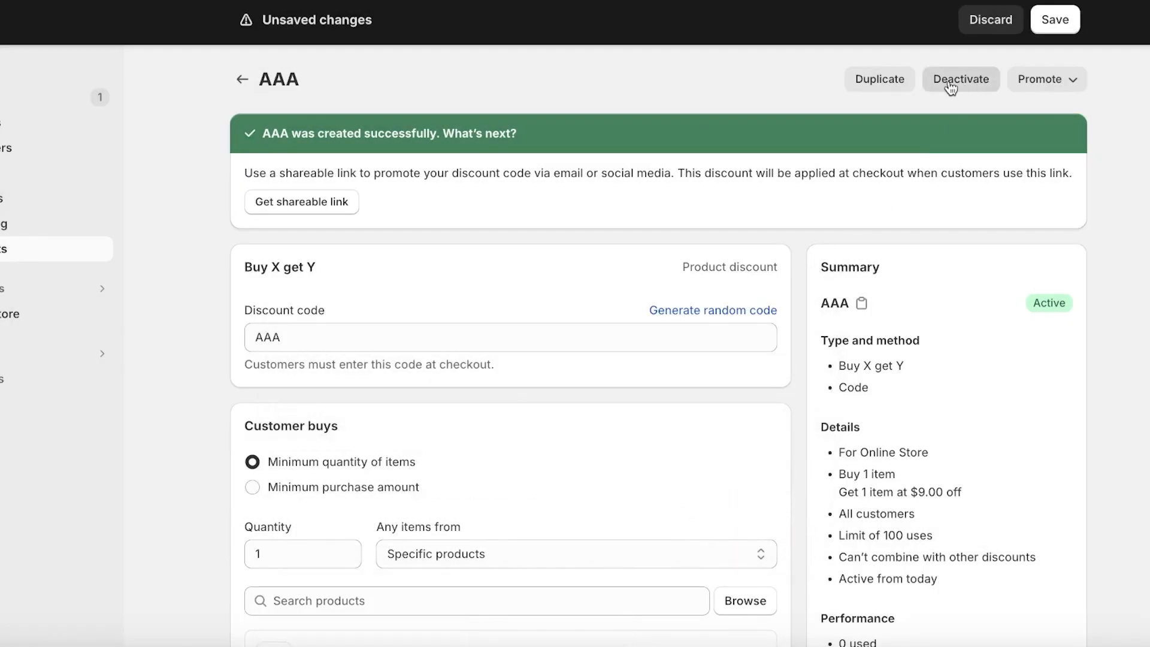
click(1054, 90)
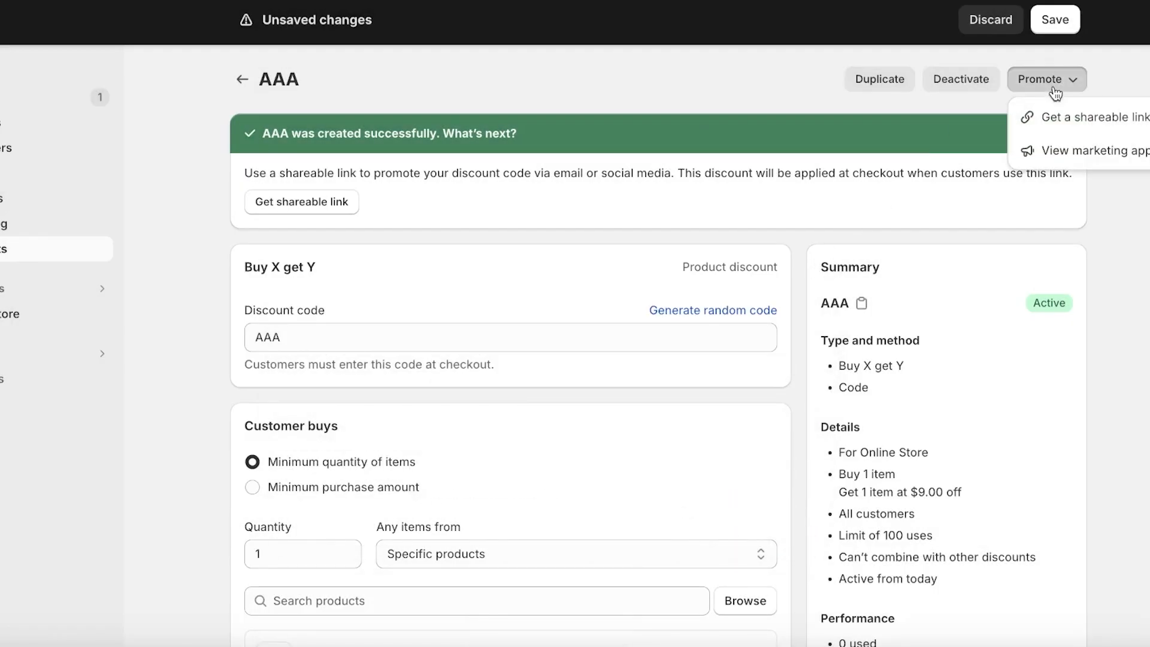
click(1063, 118)
click(772, 347)
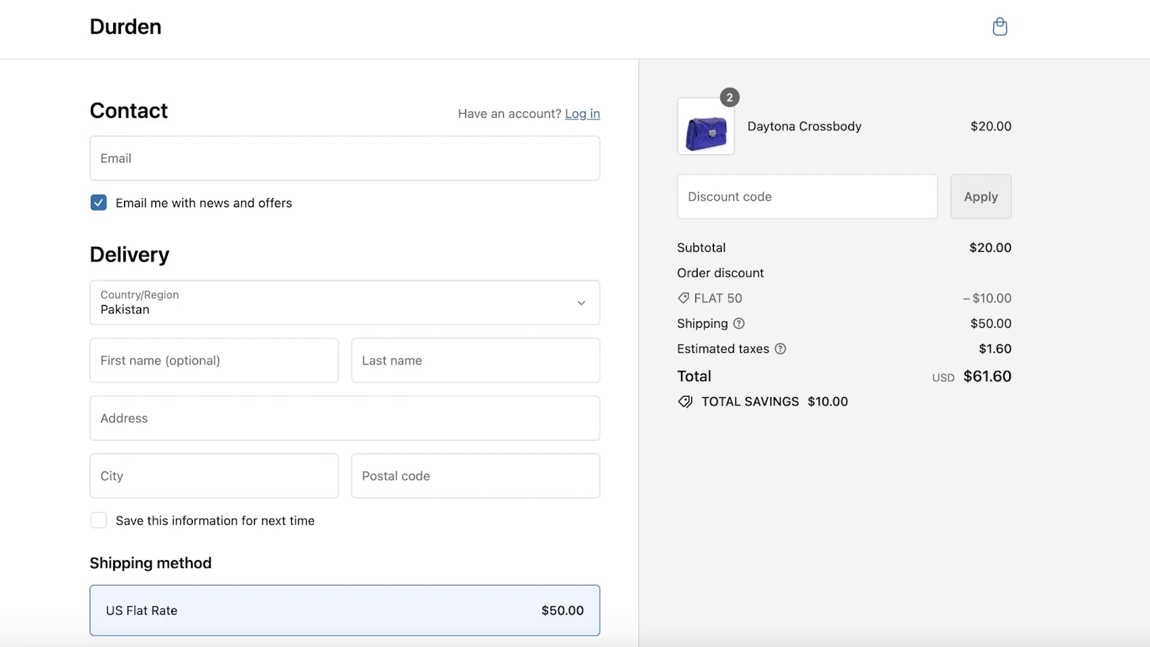
key(super+v)
key(Return)
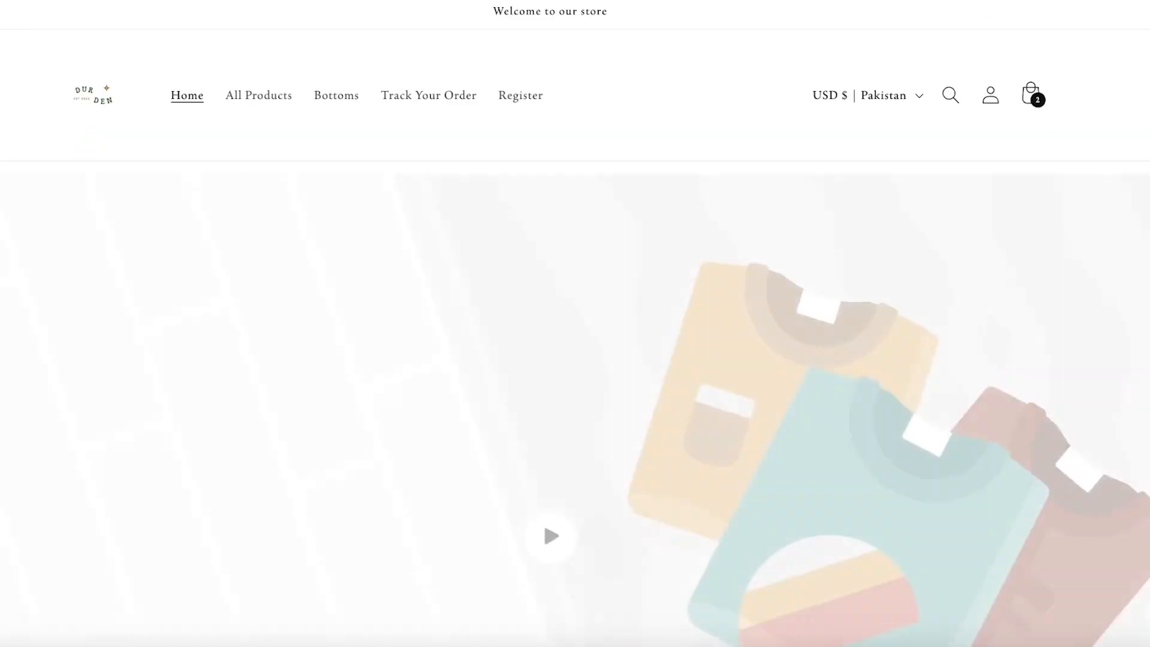
- Add one Daytona Crossbody to the cart and proceed from the cart to checkout
scroll(239, 300, down, 10)
click(233, 299)
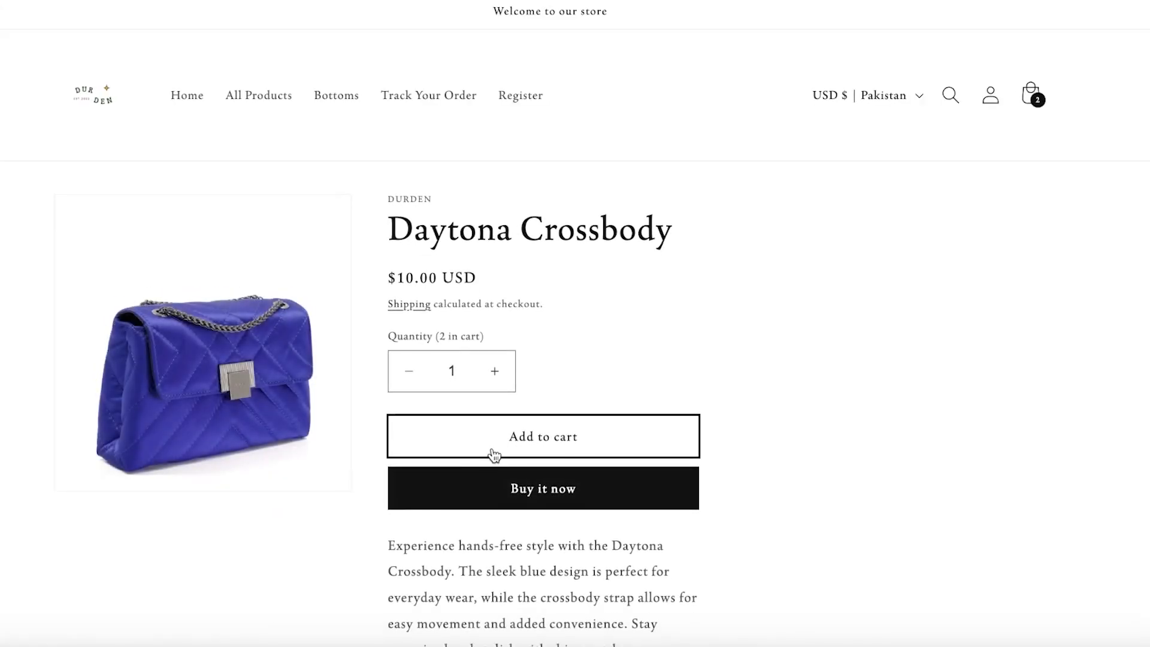
click(497, 449)
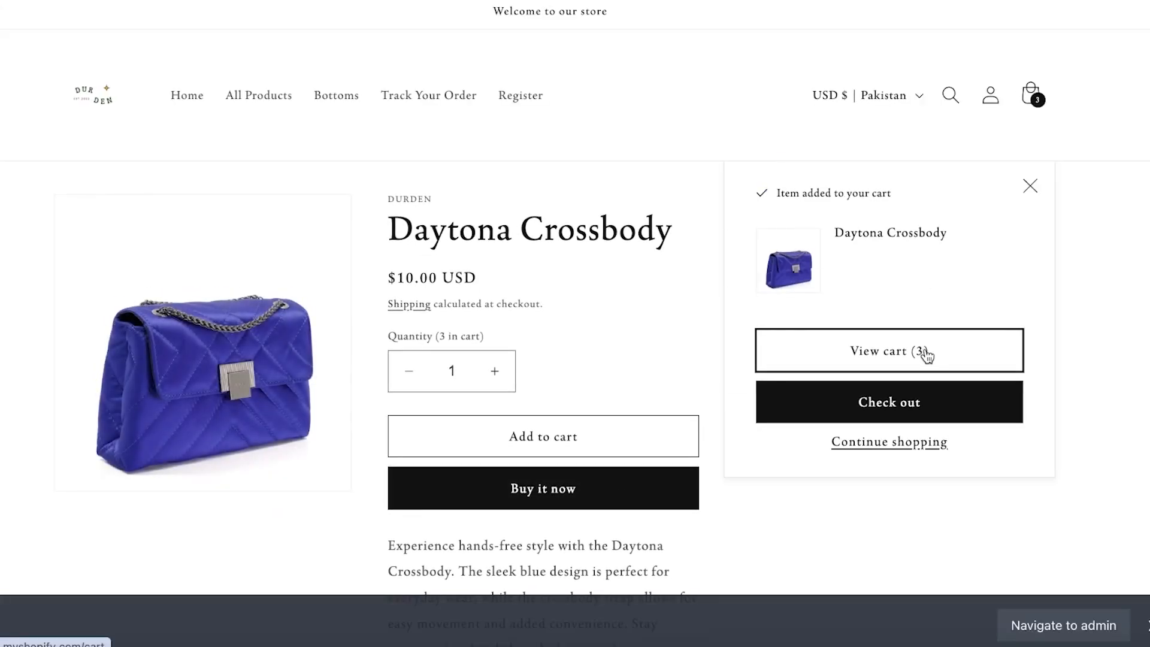
click(926, 353)
scroll(764, 326, down, 6)
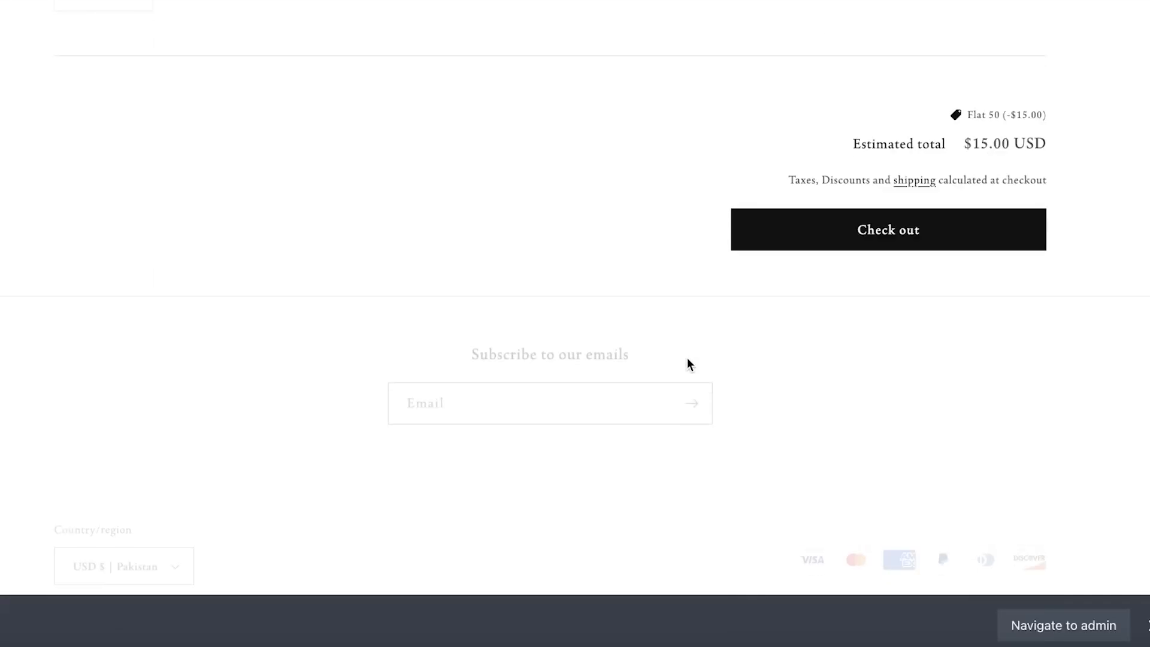
click(863, 239)
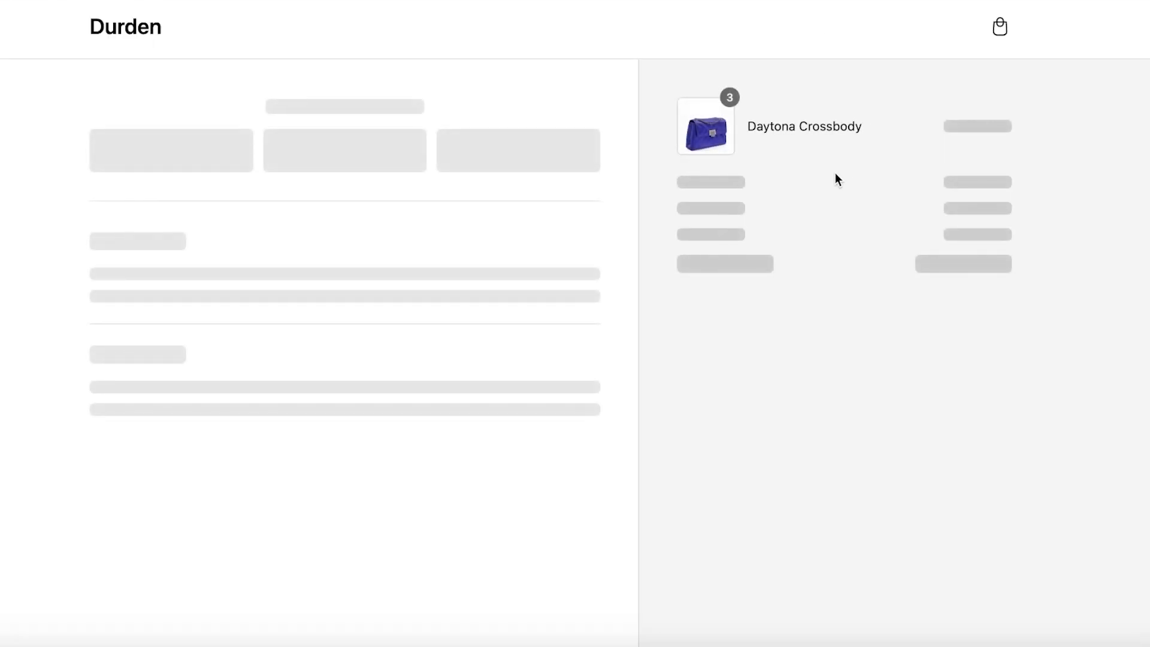
- Enter the discount code AAA at checkout and apply it to the order
click(759, 191)
text(A)
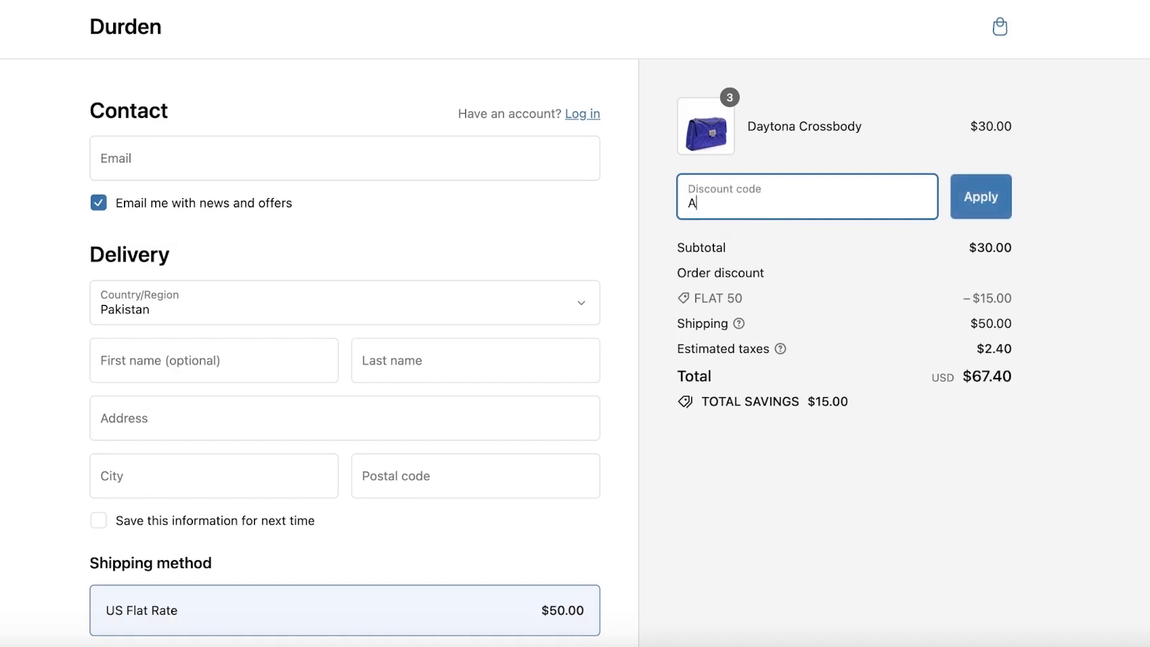
text(AA)
click(995, 193)
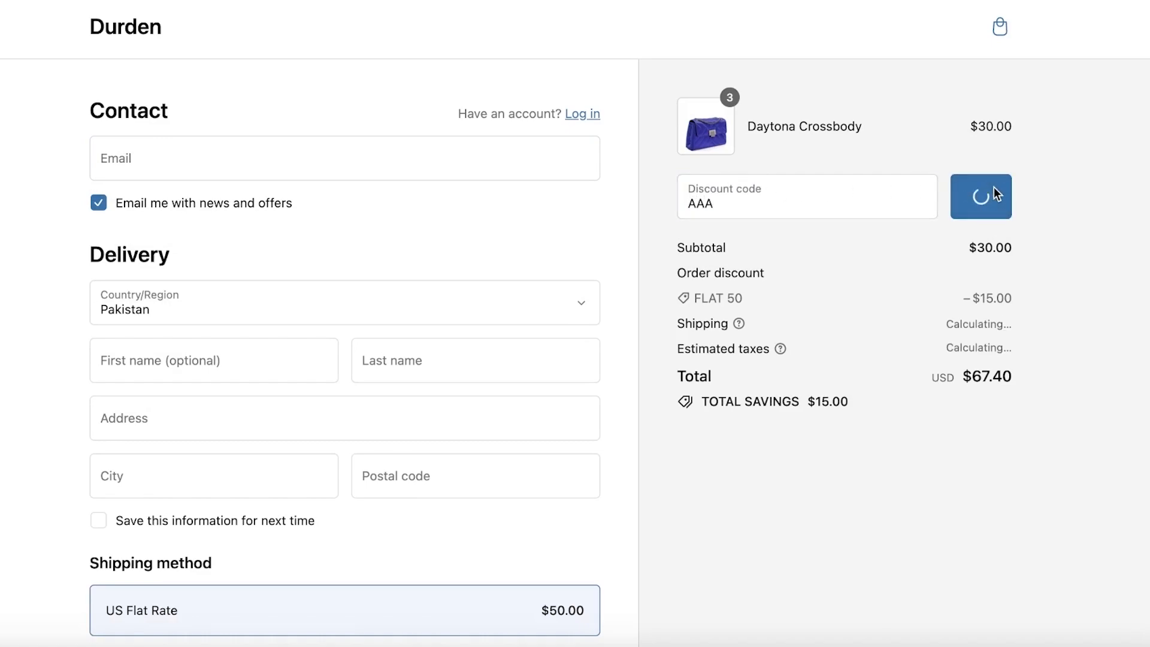
click(987, 257)
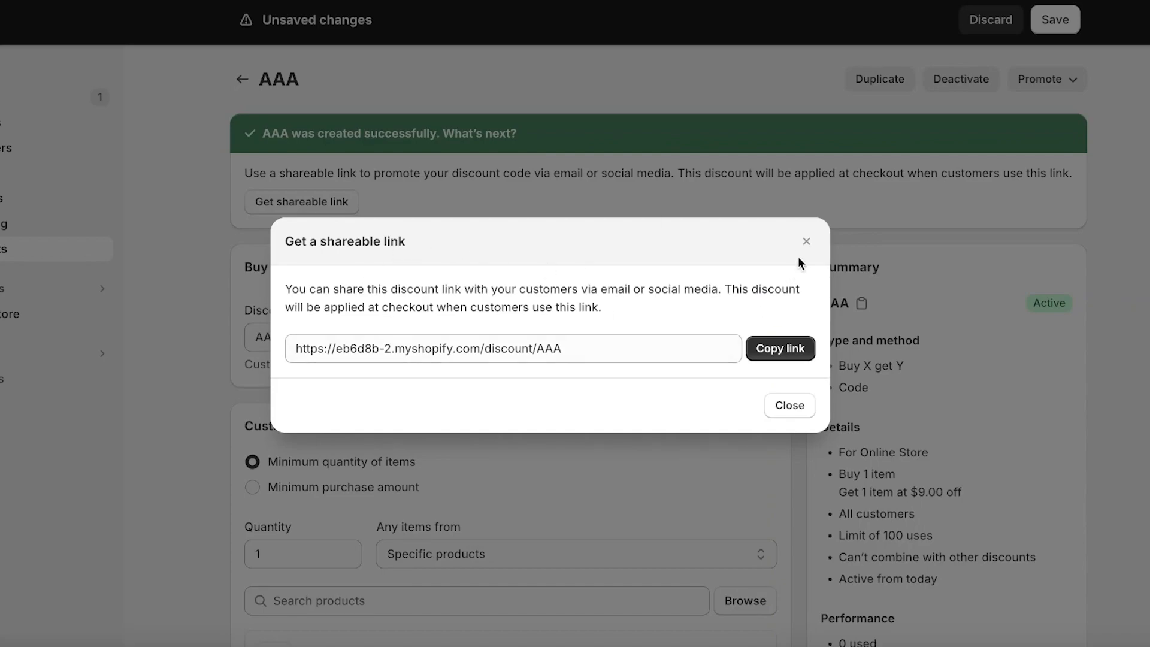
- Close the shareable link dialog in the admin and leave the AAA discount for the Home page, abandoning unsaved changes
click(806, 241)
scroll(511, 338, down, 8)
scroll(232, 225, up, 9)
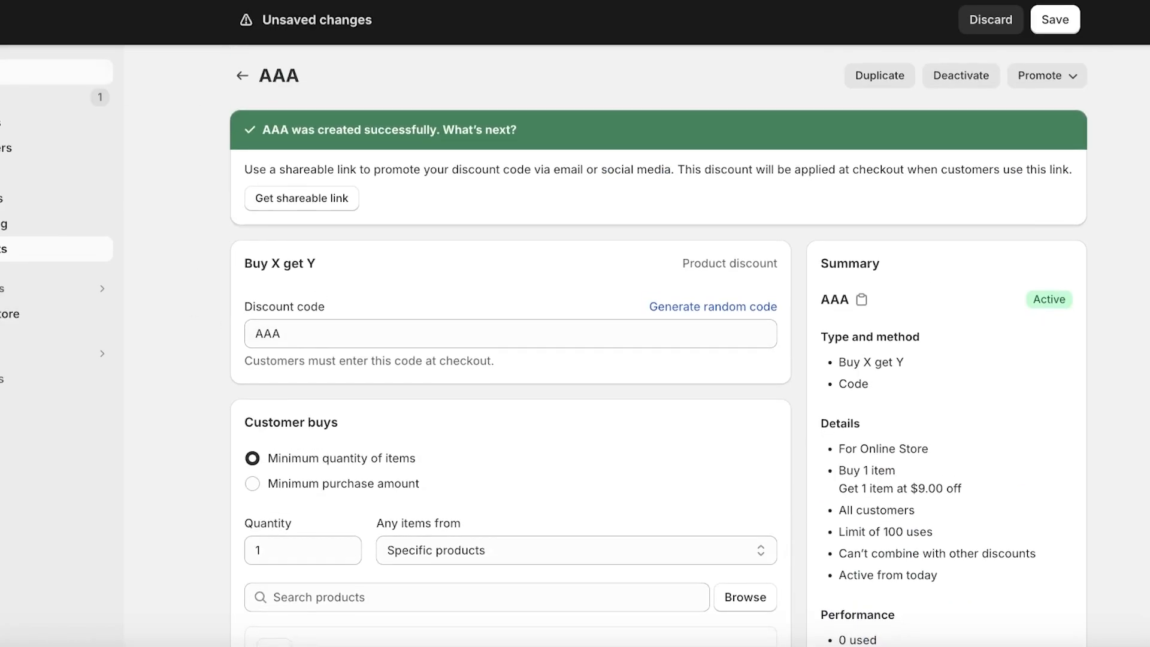
click(90, 149)
click(759, 395)
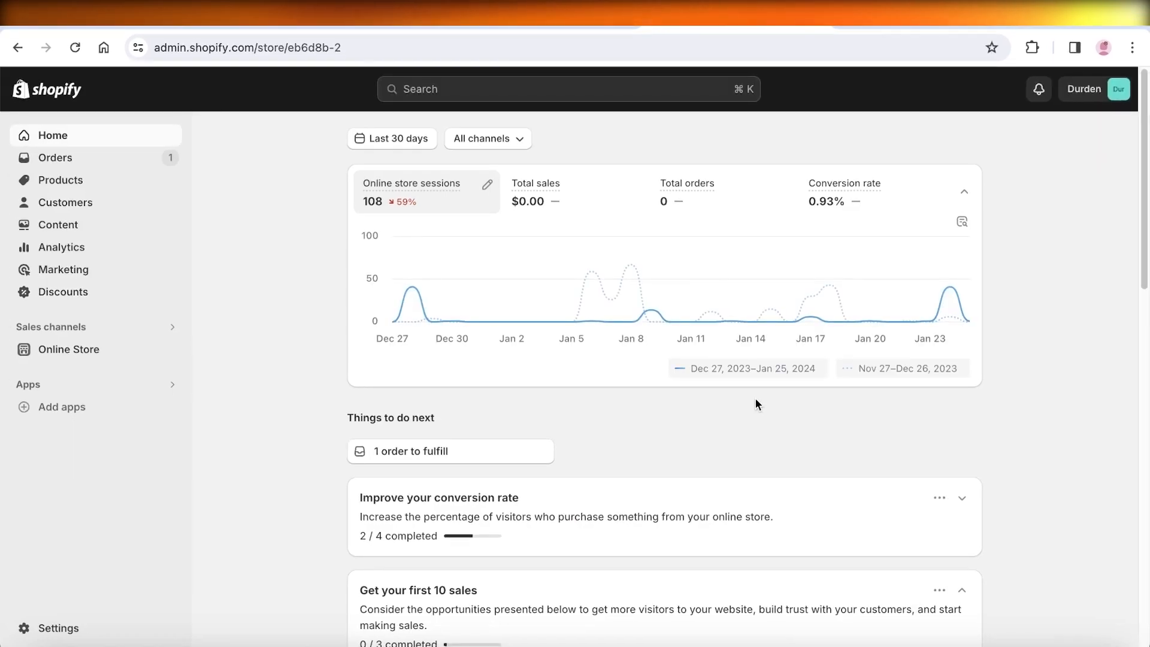